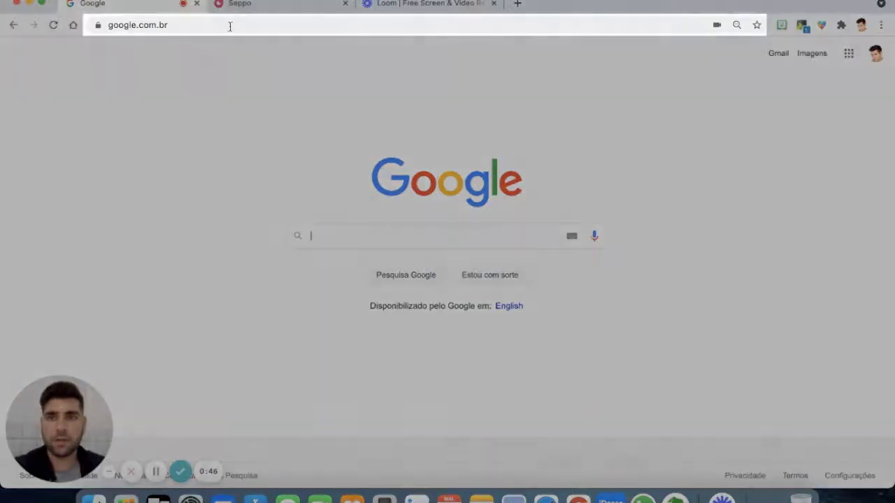
Open seppo.io and switch the website language to Português
click(231, 26)
text(seppo.io)
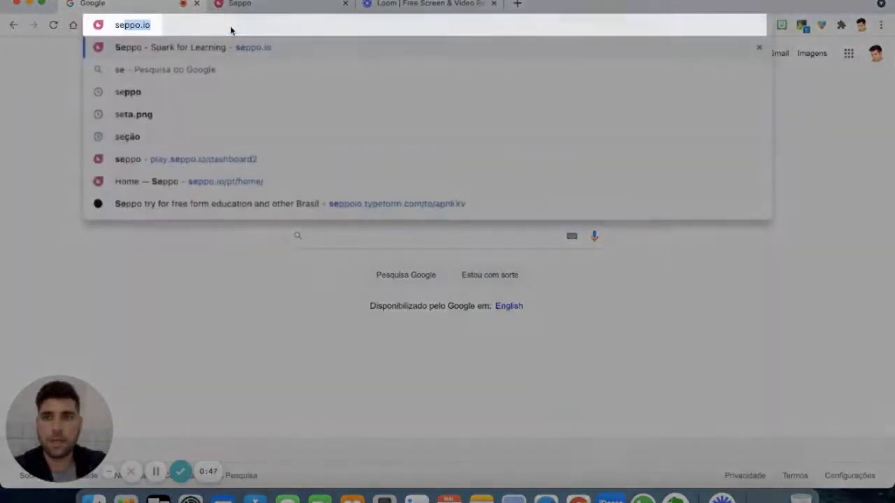
key(Return)
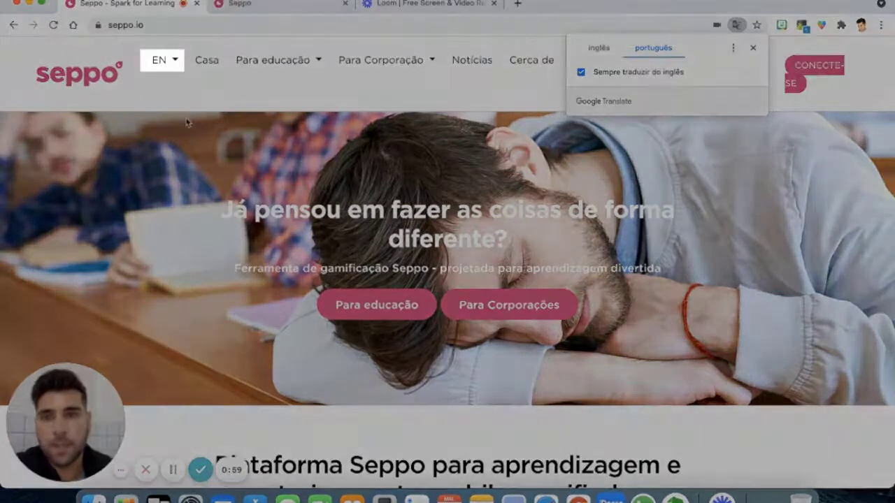
click(159, 60)
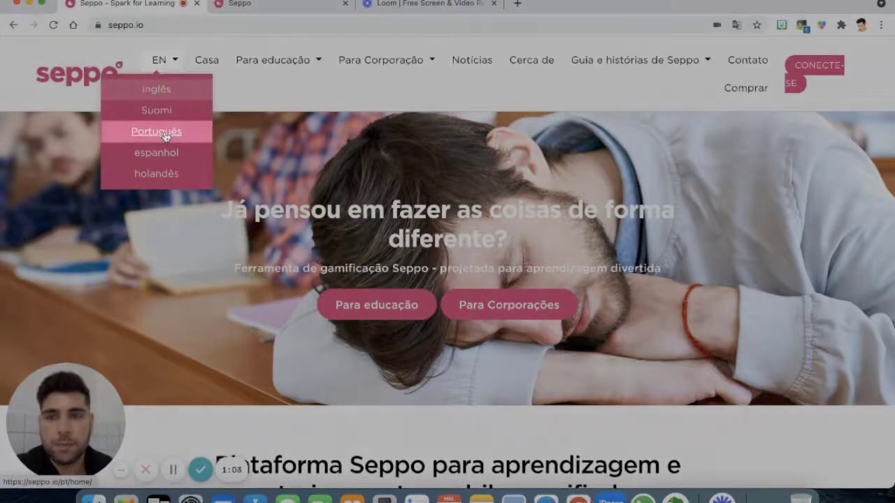
click(156, 131)
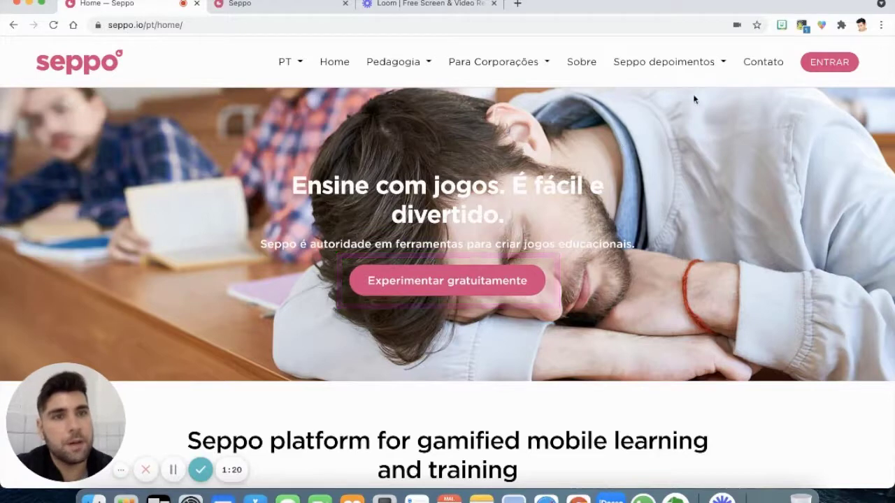
Log in to Seppo as an instructor (Instrutor) using the Google account
click(840, 61)
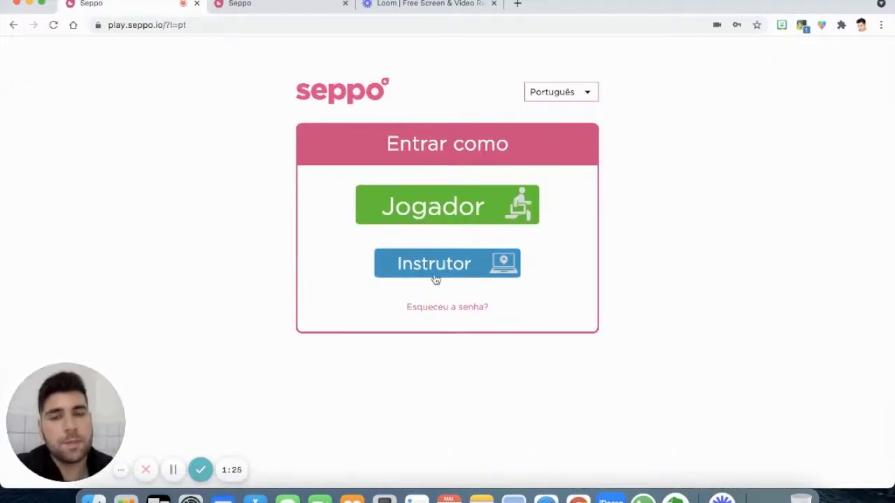
click(439, 270)
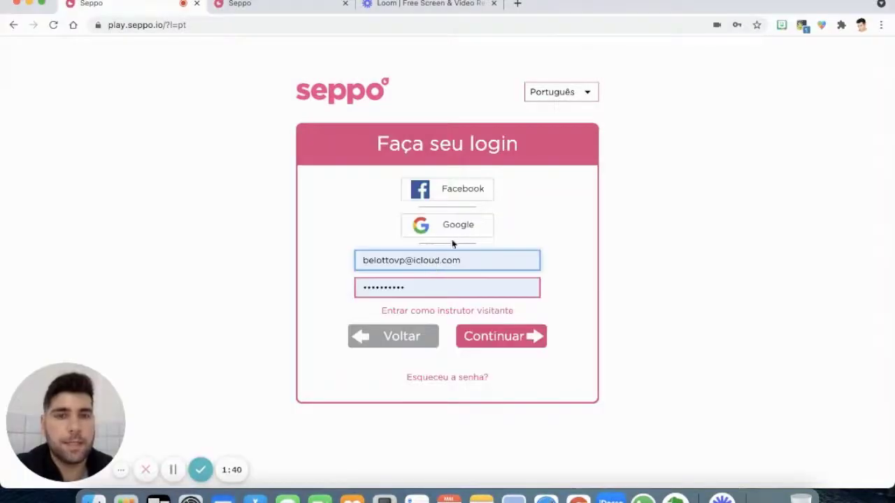
click(462, 232)
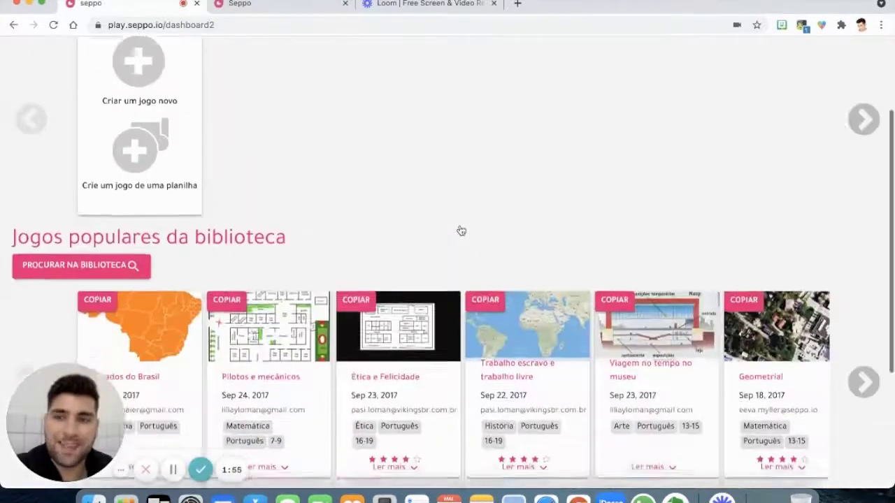
Browse the popular library games on the dashboard, then create a new game named Teste
scroll(459, 230, down, 2)
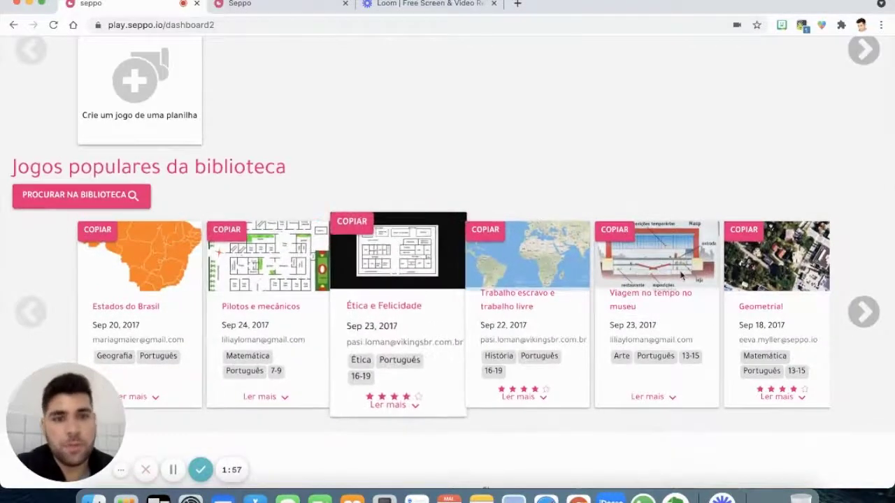
click(854, 315)
scroll(175, 264, up, 3)
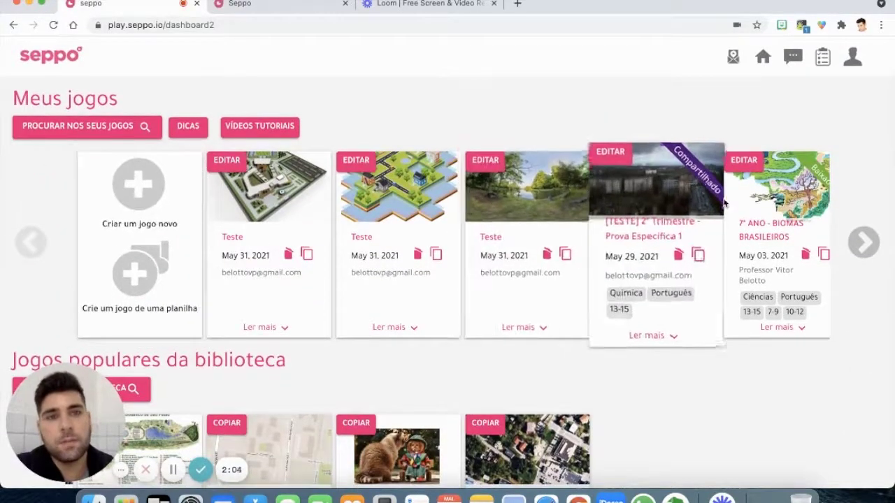
click(138, 175)
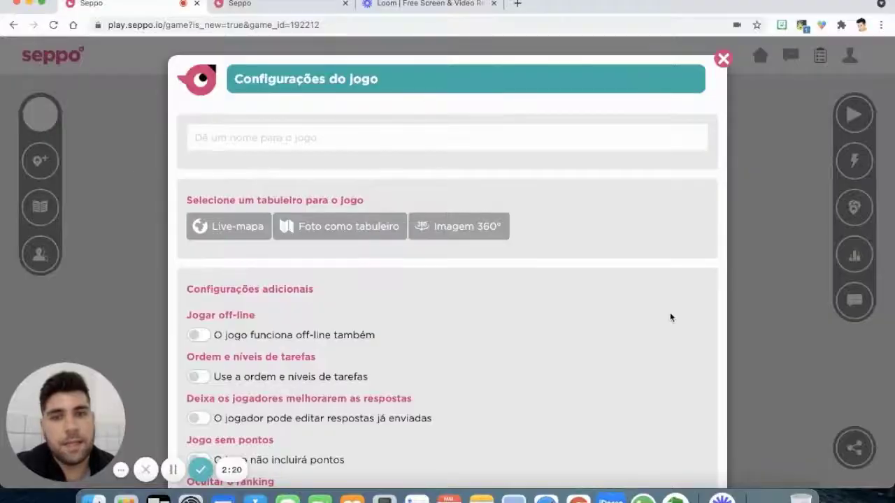
click(332, 143)
text(Teste)
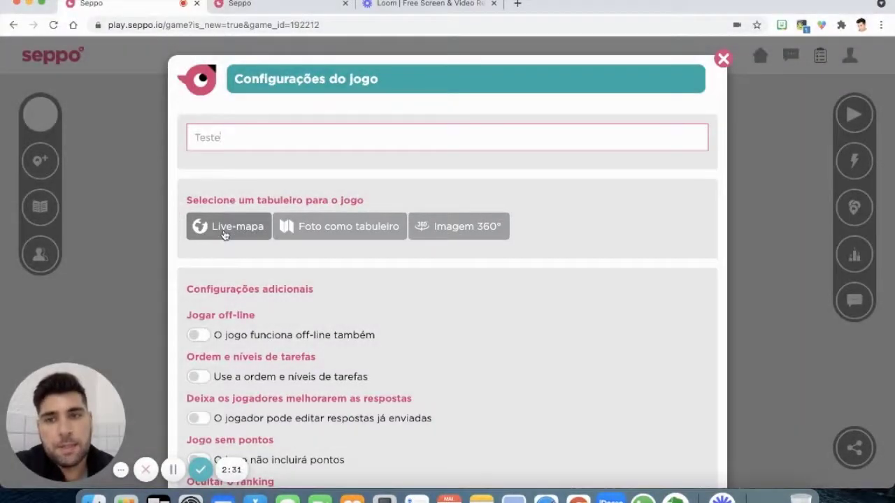
click(224, 234)
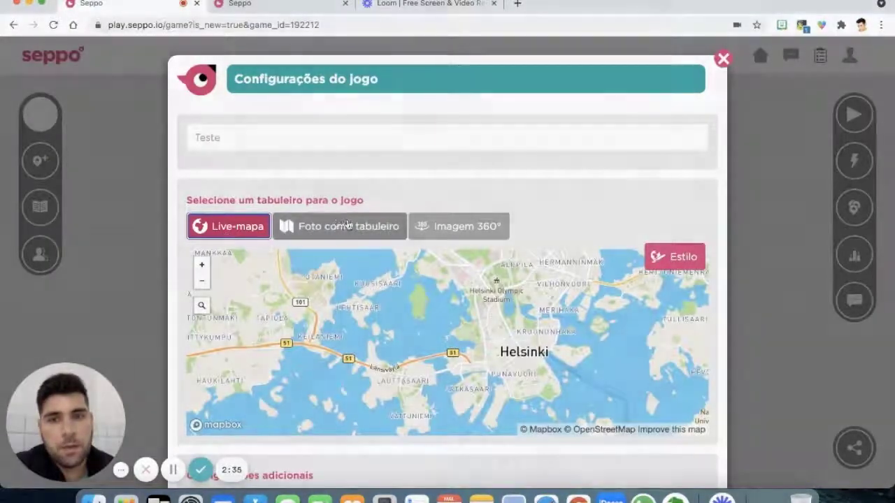
click(350, 226)
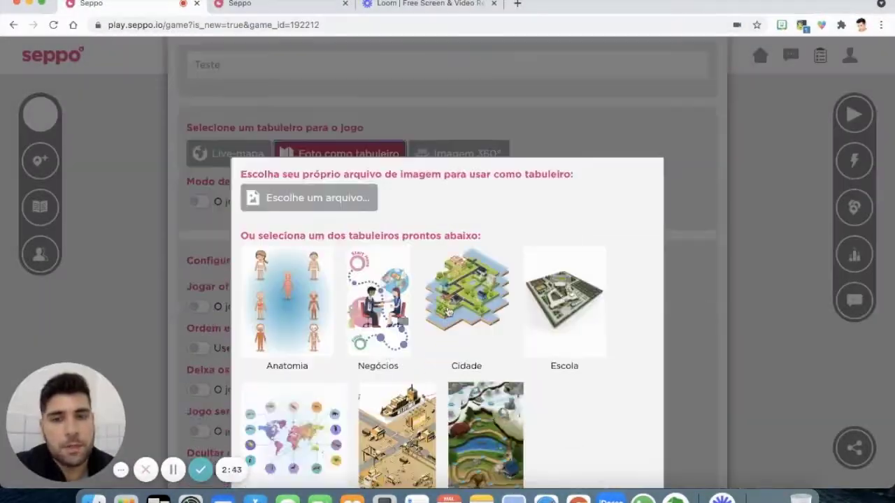
scroll(448, 311, down, 5)
scroll(448, 311, up, 5)
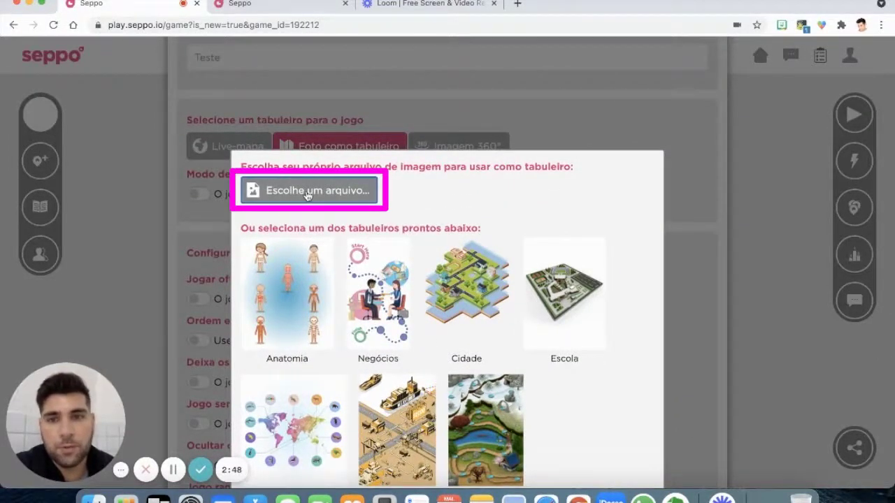
click(306, 191)
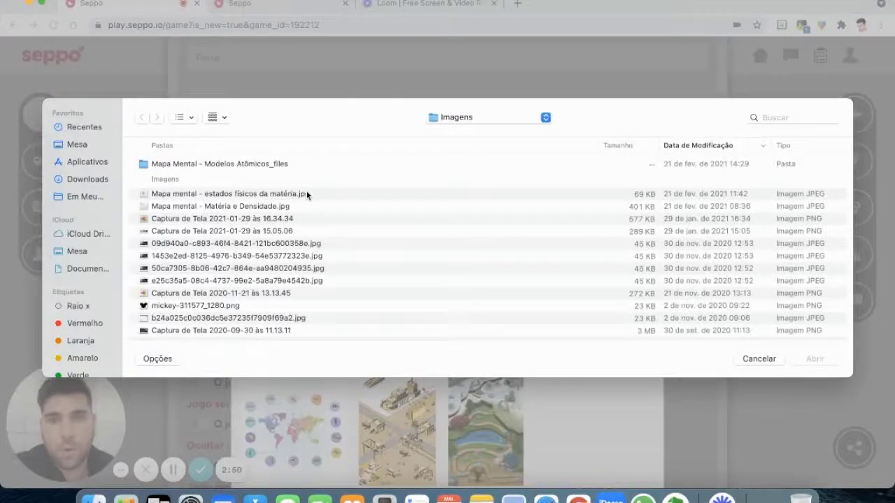
click(759, 358)
scroll(346, 285, down, 5)
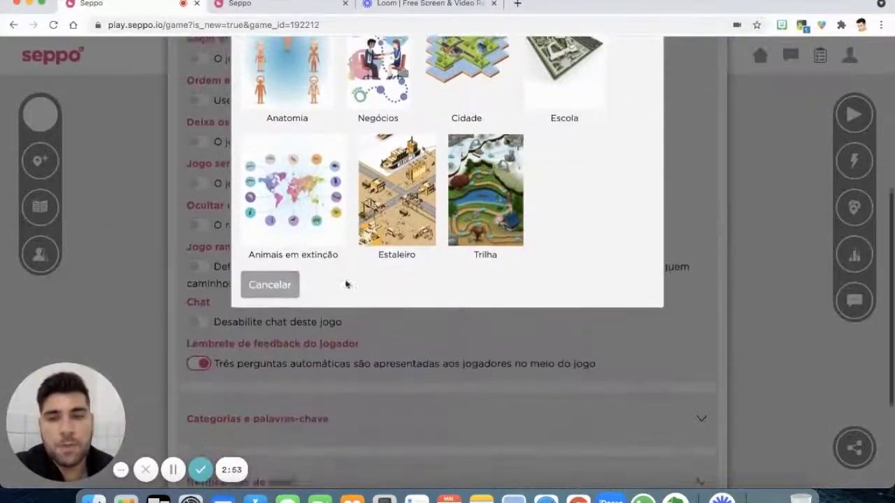
click(292, 292)
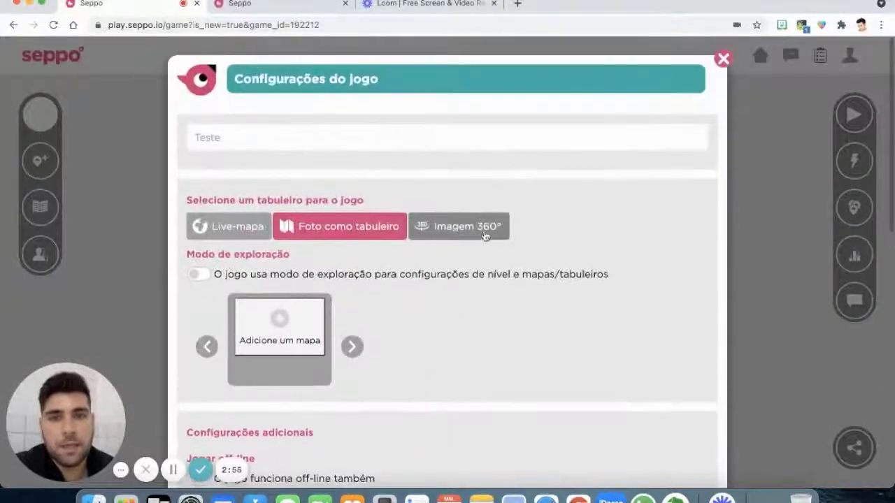
click(483, 232)
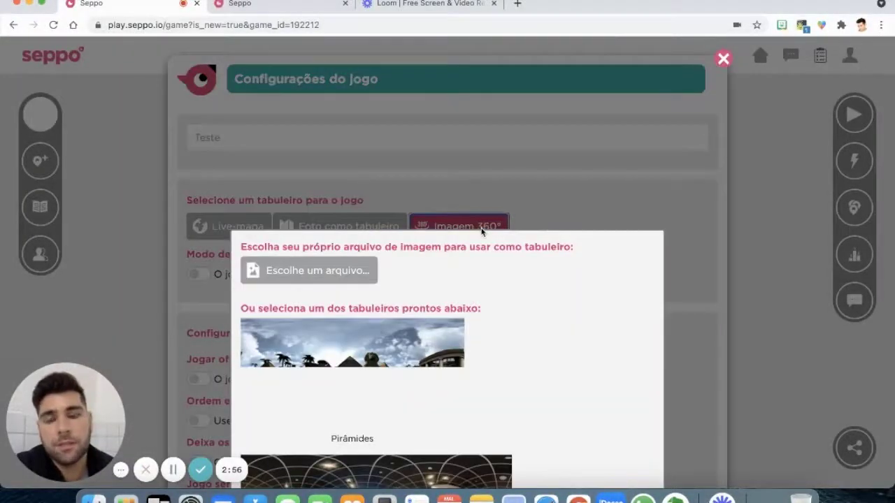
scroll(473, 300, down, 5)
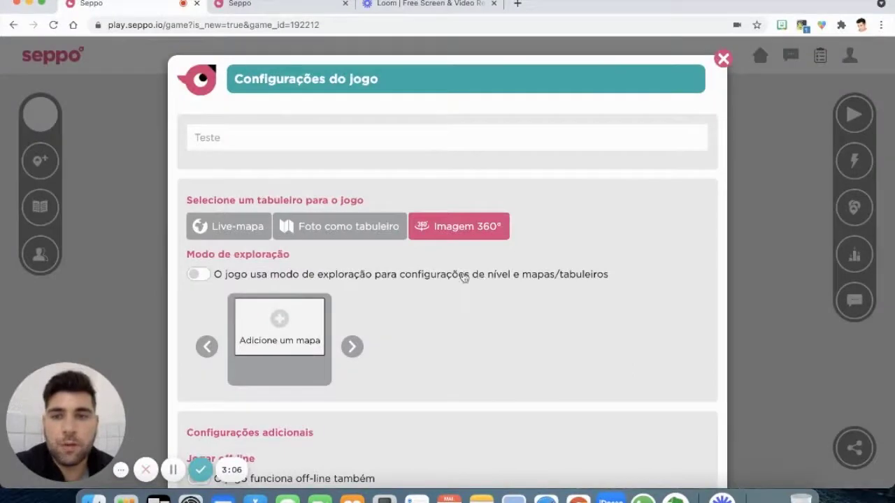
Use a photo as the game board and choose the ready-made Escola board
click(340, 228)
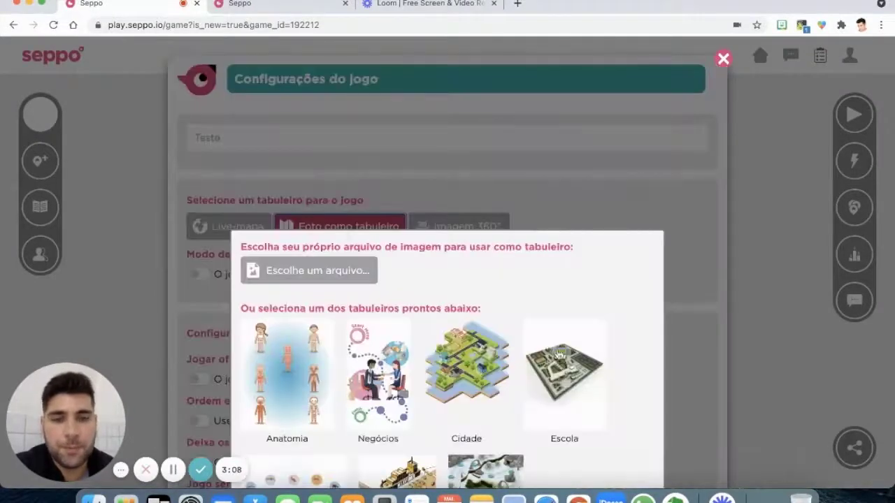
click(562, 359)
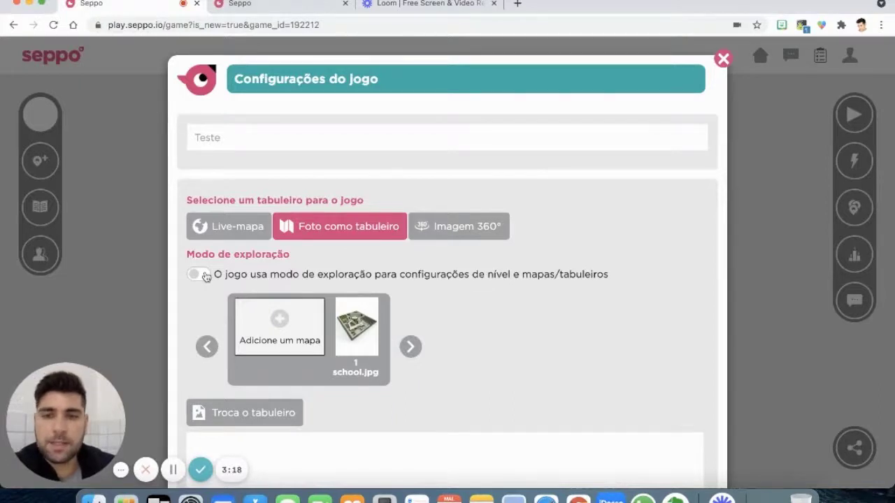
click(204, 276)
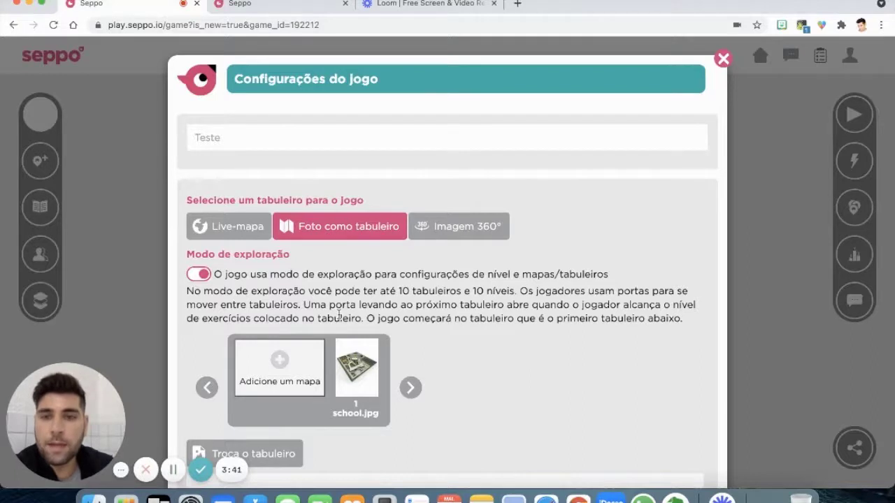
click(200, 275)
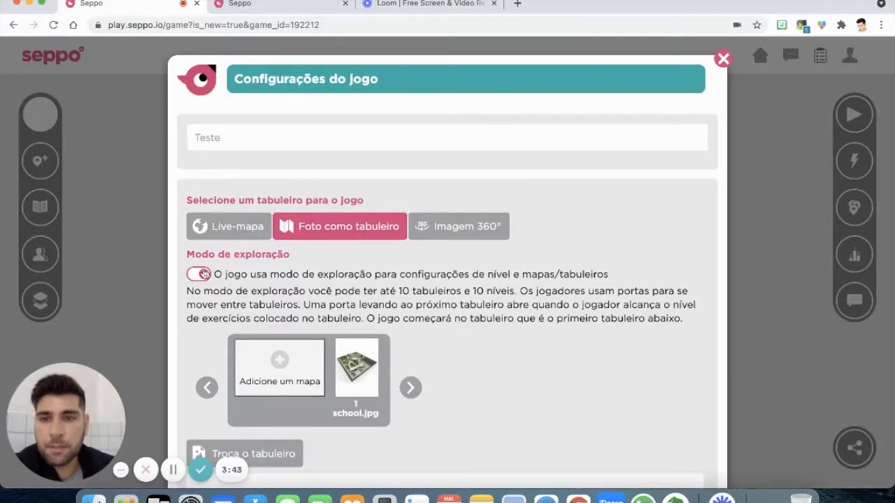
scroll(201, 276, down, 5)
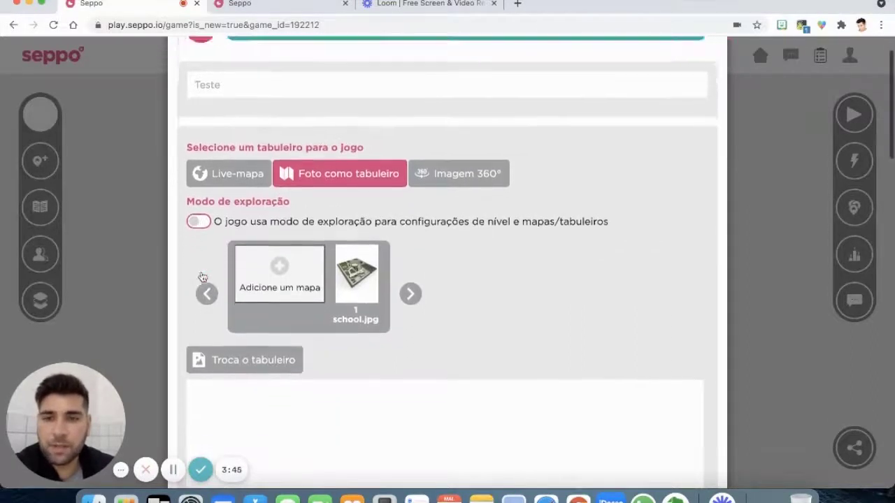
scroll(201, 276, down, 9)
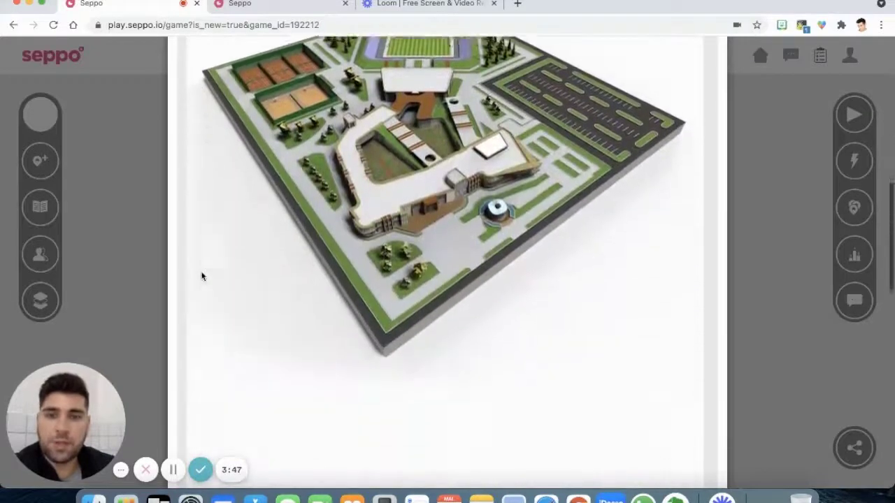
scroll(202, 276, down, 1)
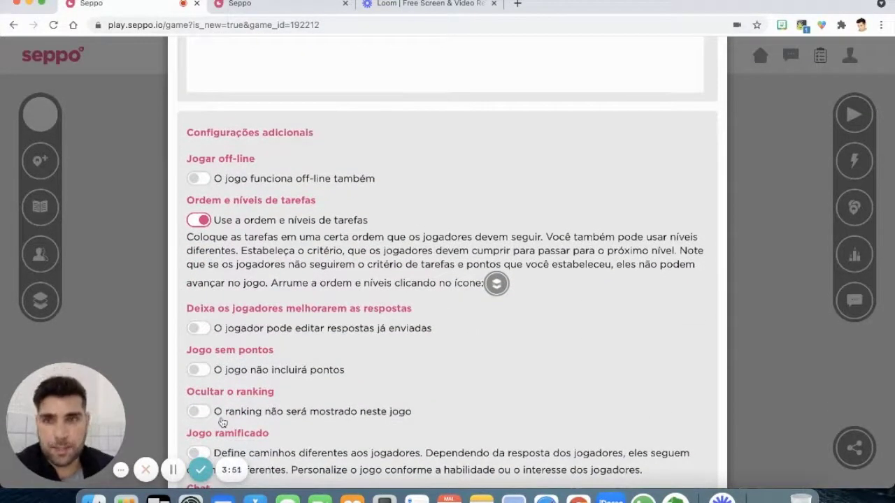
click(200, 220)
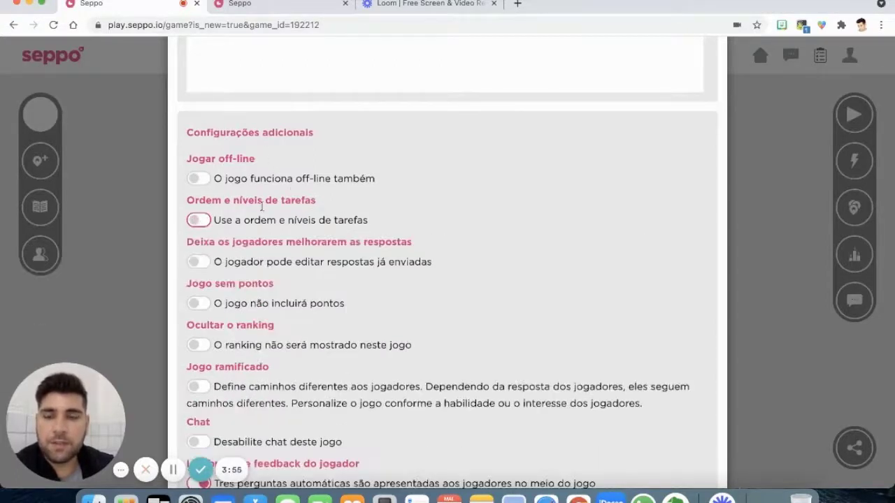
Review the additional game settings, from offline play to player feedback, and the sections at the end of the form
scroll(261, 206, down, 3)
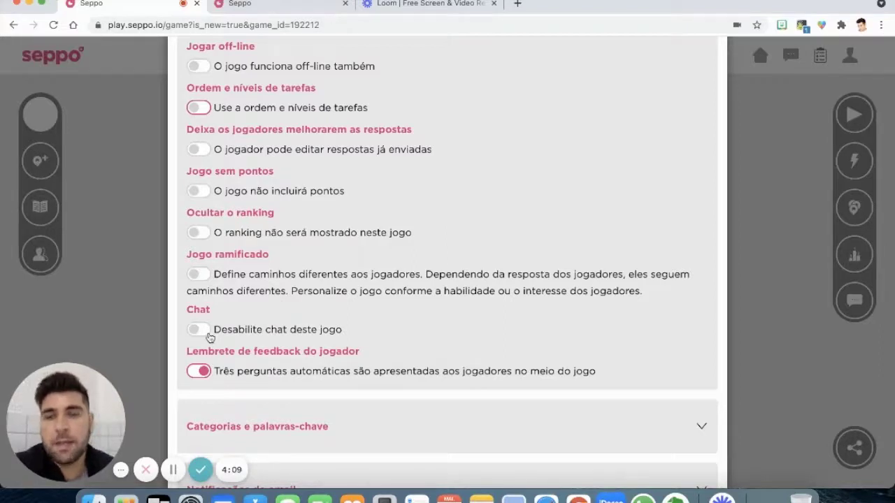
scroll(209, 337, up, 3)
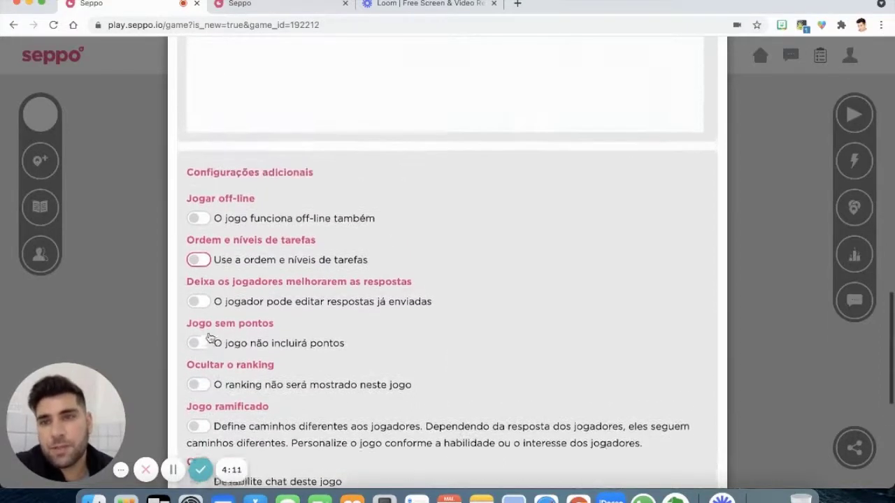
scroll(210, 338, down, 3)
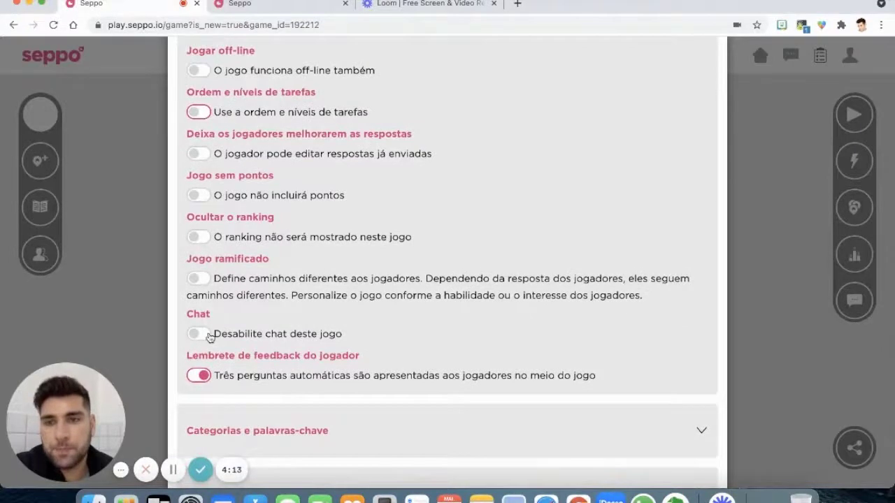
scroll(210, 337, down, 1)
scroll(209, 337, down, 3)
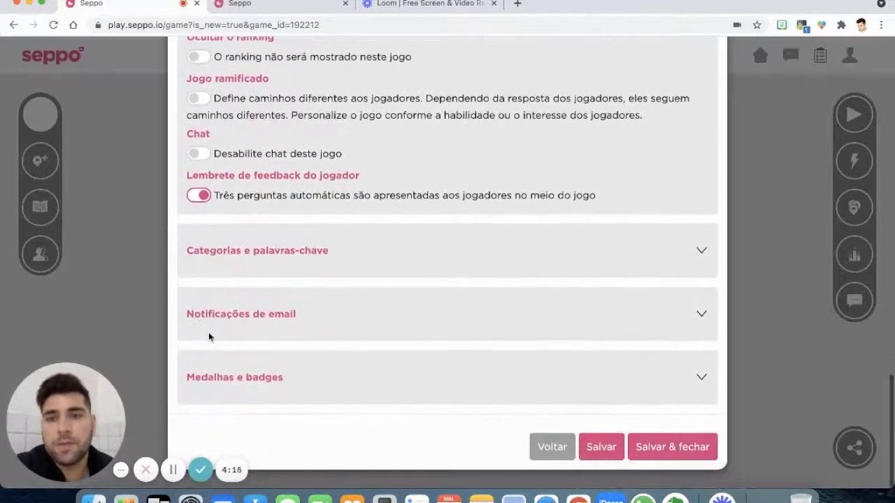
scroll(462, 282, up, 1)
scroll(462, 282, down, 1)
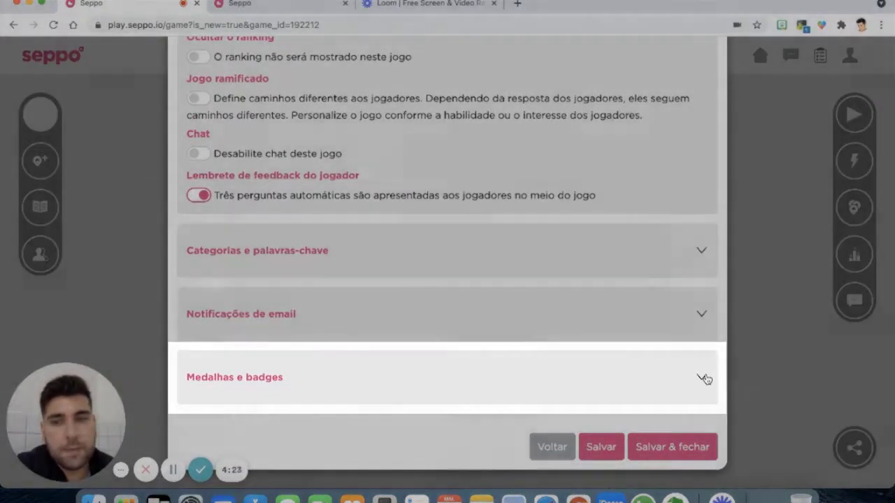
Expand the medals and badges section and view the icon file chooser for a new medal without choosing a file
click(702, 378)
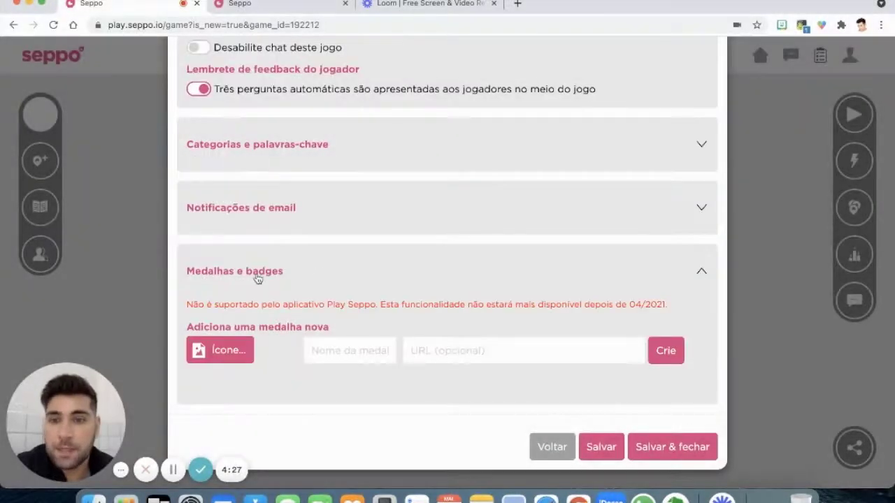
click(249, 355)
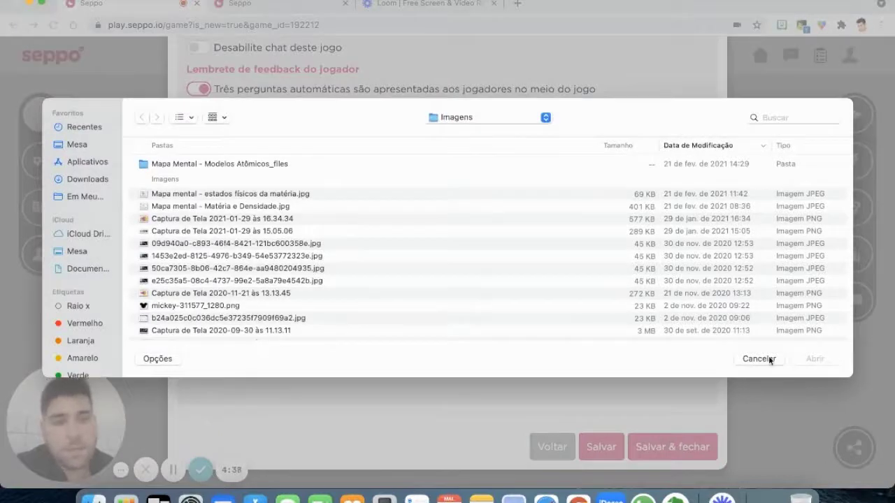
click(768, 359)
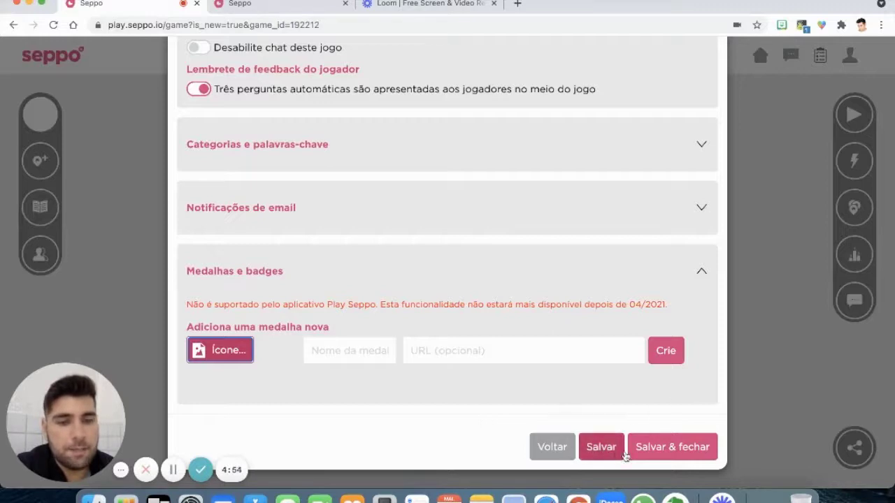
Save and close the game settings, then reopen them to review the additional options and save and close again
click(699, 445)
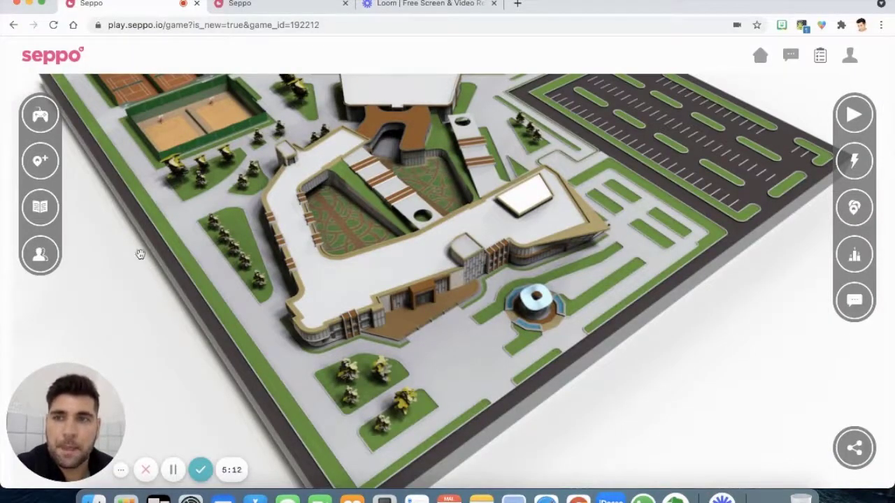
click(42, 114)
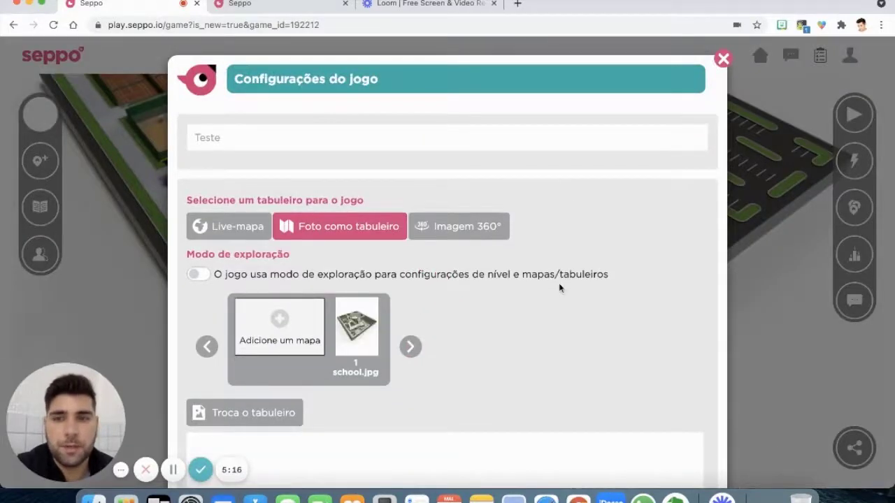
scroll(559, 287, down, 20)
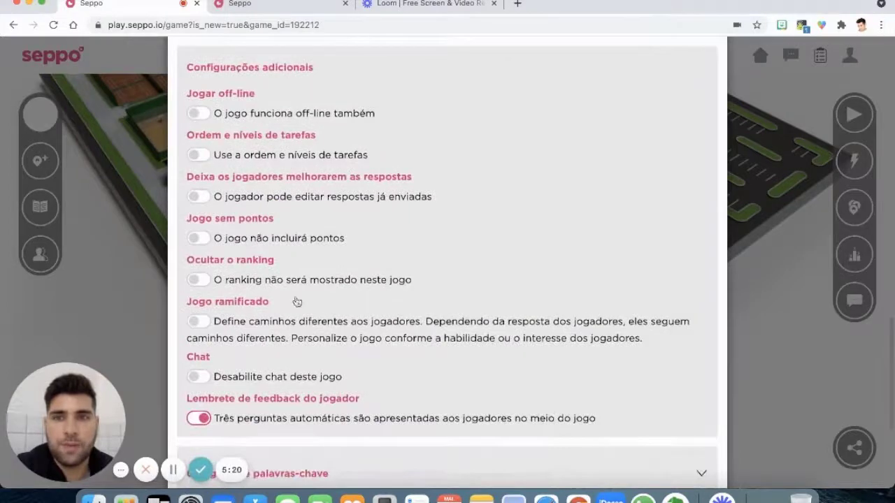
scroll(296, 301, down, 1)
scroll(296, 301, down, 4)
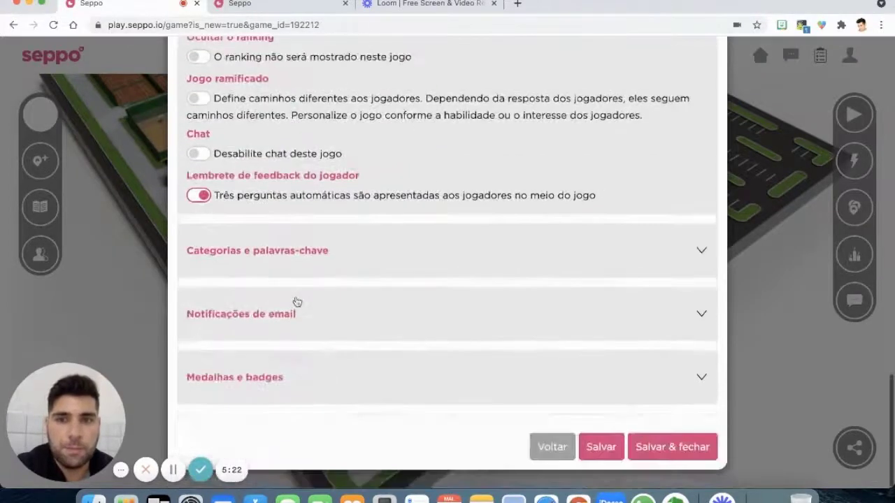
click(645, 445)
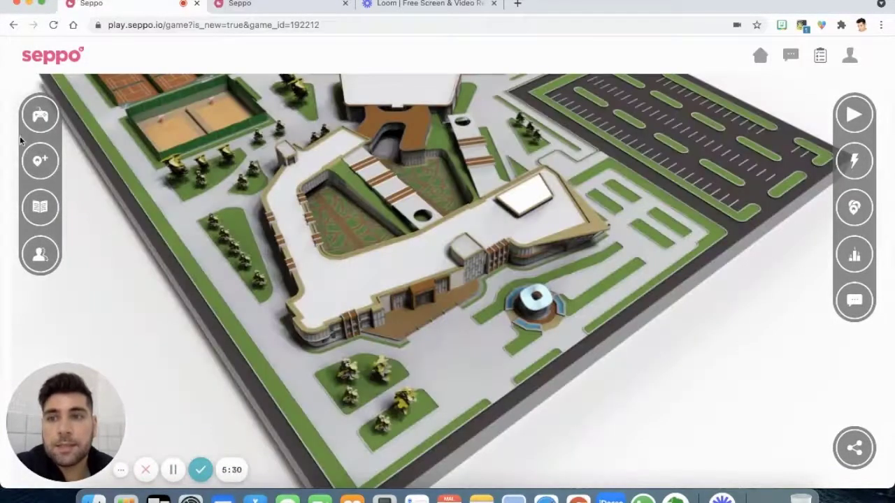
Open the game's story and rules, read the sample text in the História section, and expand the Regras section
click(40, 160)
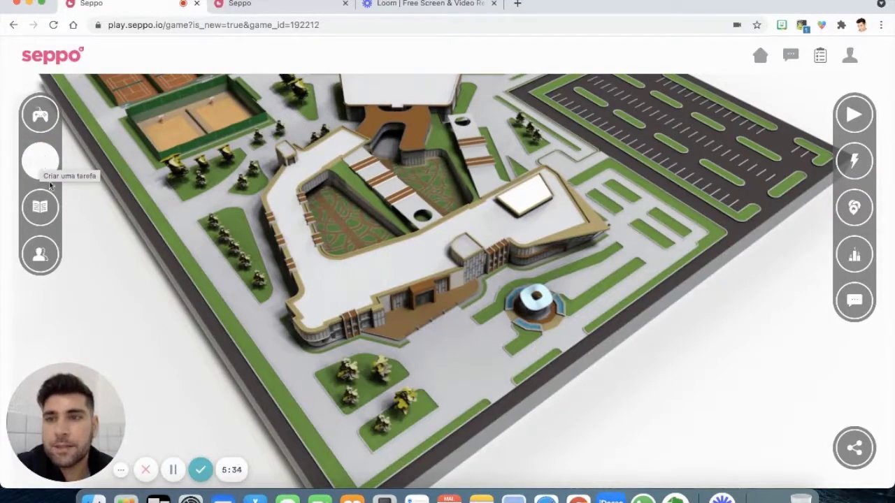
click(46, 204)
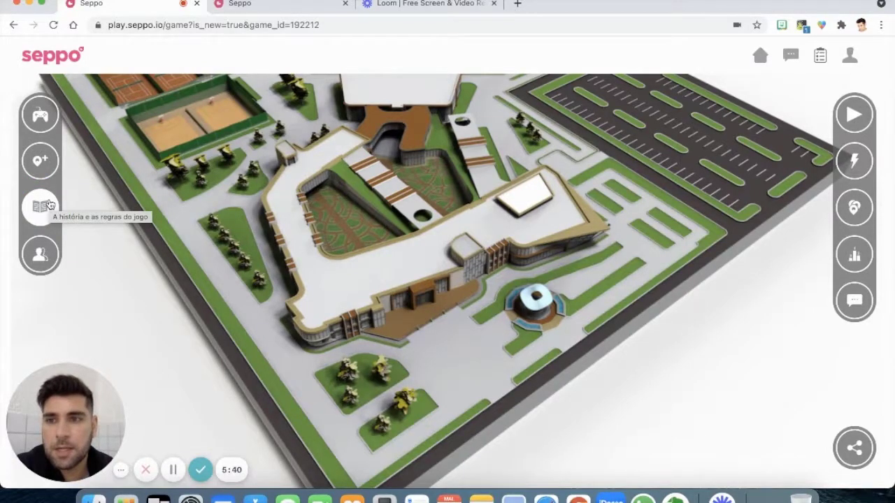
click(49, 204)
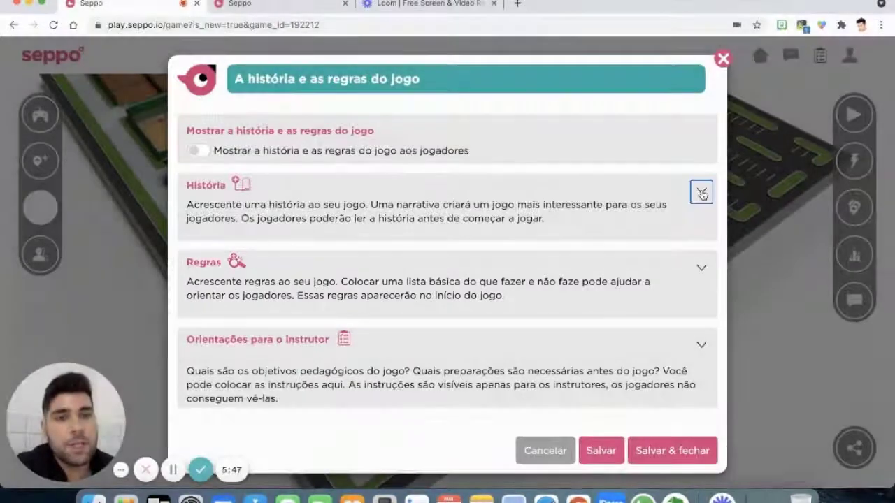
click(698, 194)
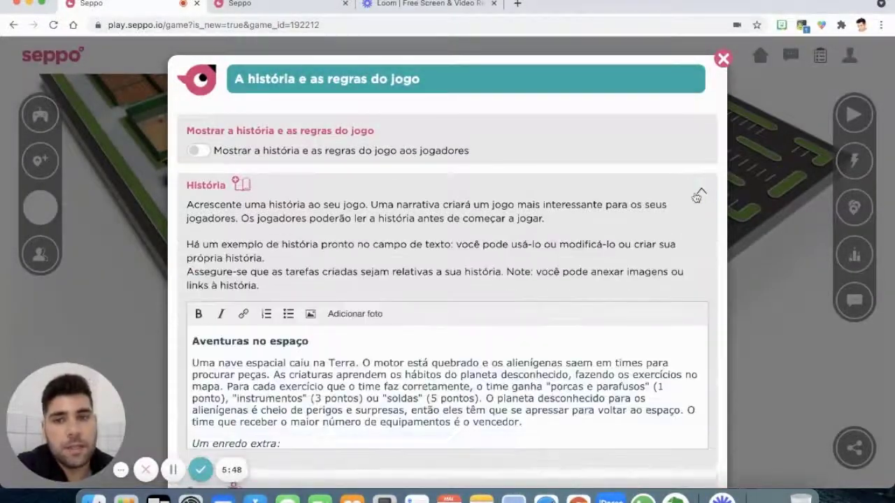
scroll(363, 405, down, 1)
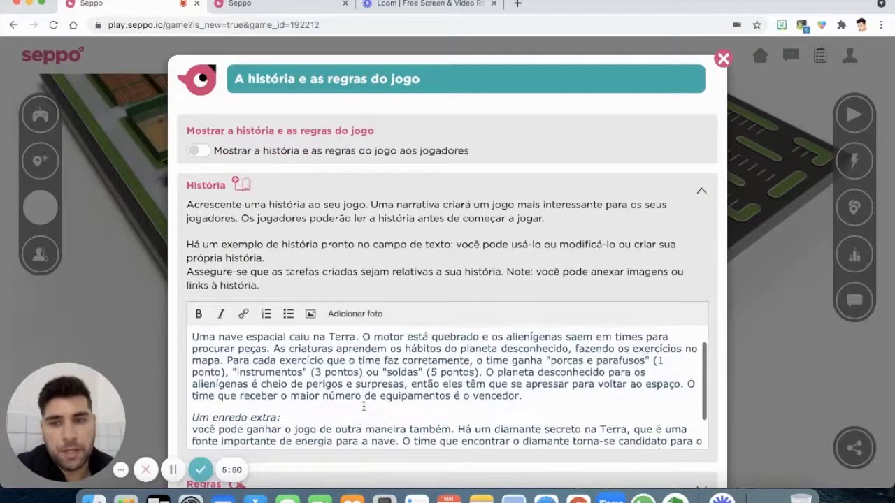
scroll(362, 405, up, 1)
scroll(363, 405, down, 3)
scroll(362, 406, down, 3)
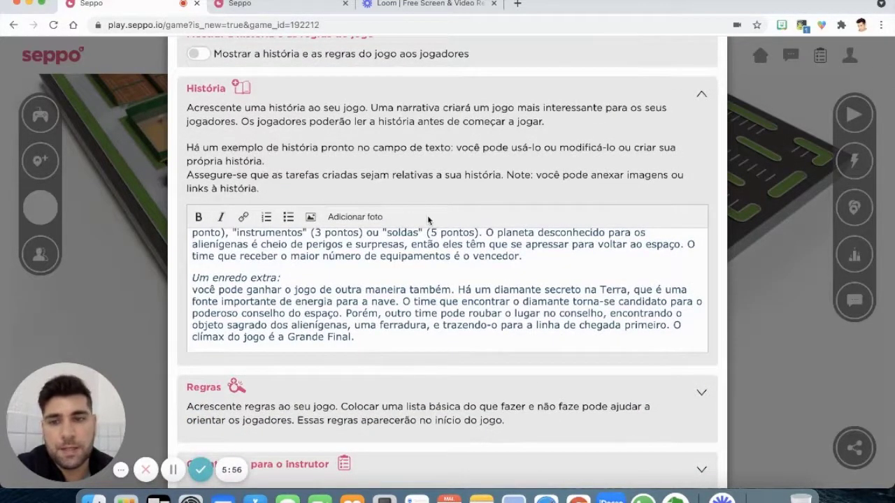
scroll(427, 215, down, 3)
click(700, 290)
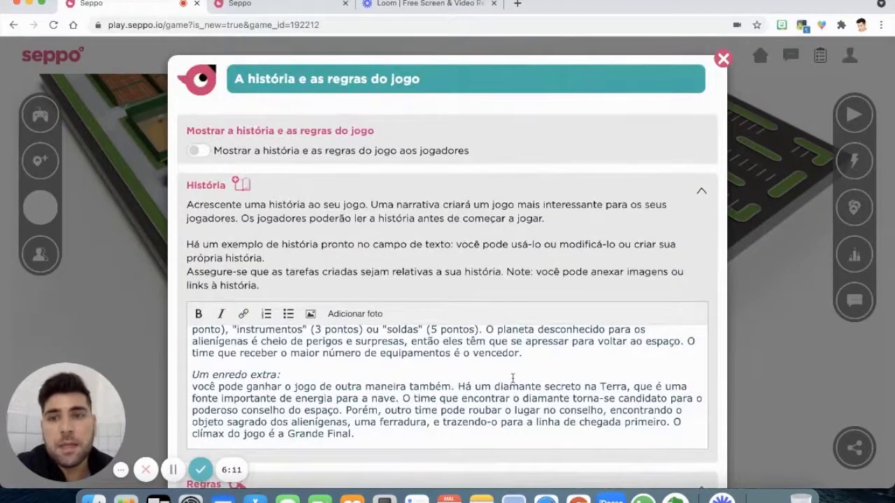
Review the rules guidance and enable showing the story and the game rules to the players
scroll(405, 375, down, 5)
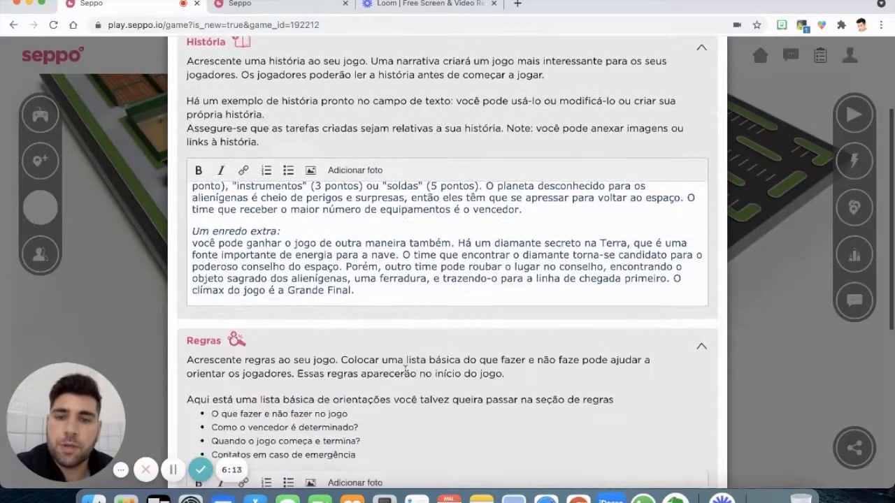
scroll(405, 347, up, 5)
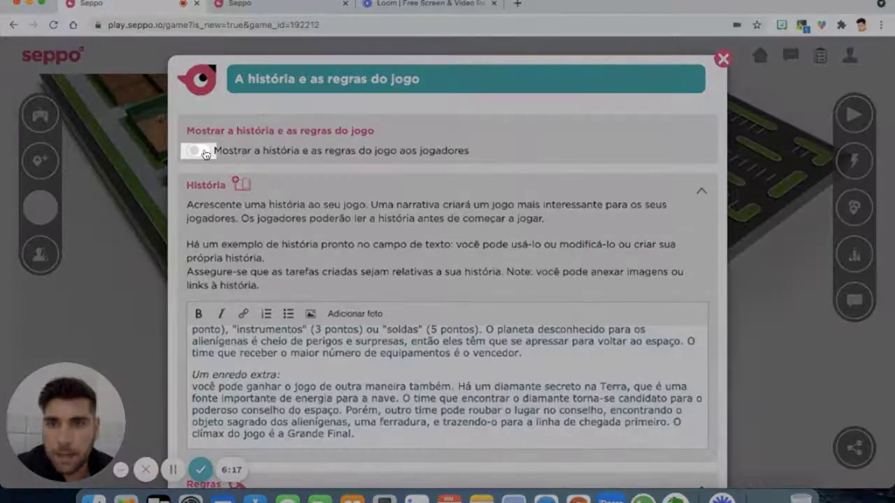
click(199, 150)
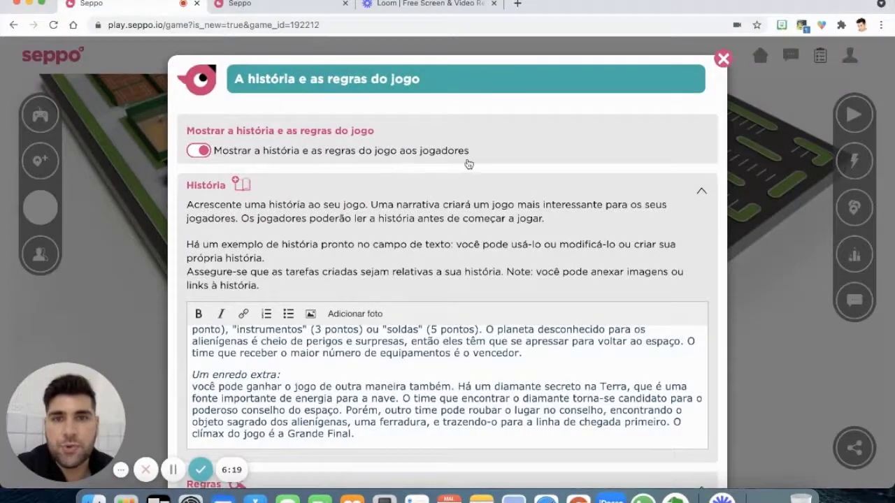
scroll(468, 279, down, 10)
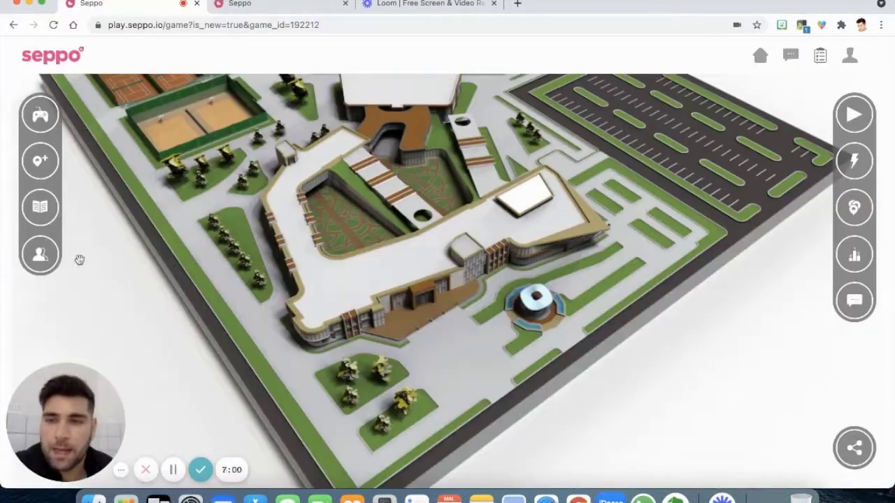
Open the add-players settings, view the page for sharing the game PIN and QR code, and return to the game
click(58, 255)
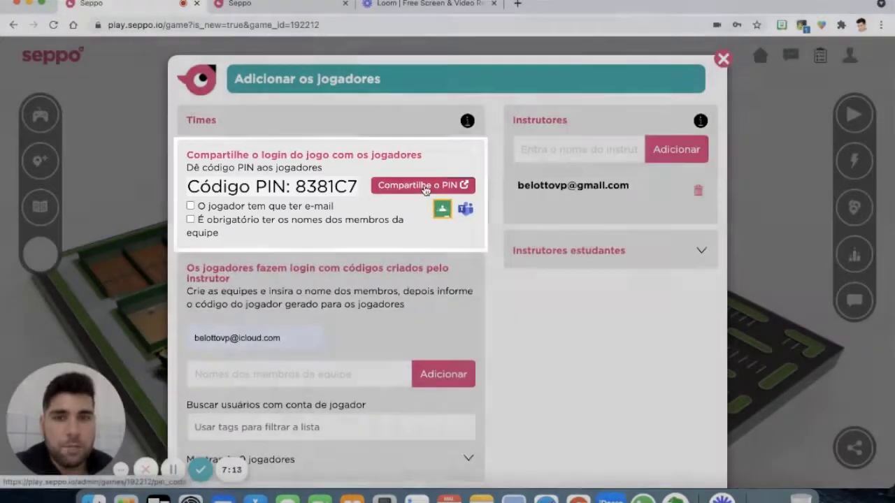
click(425, 186)
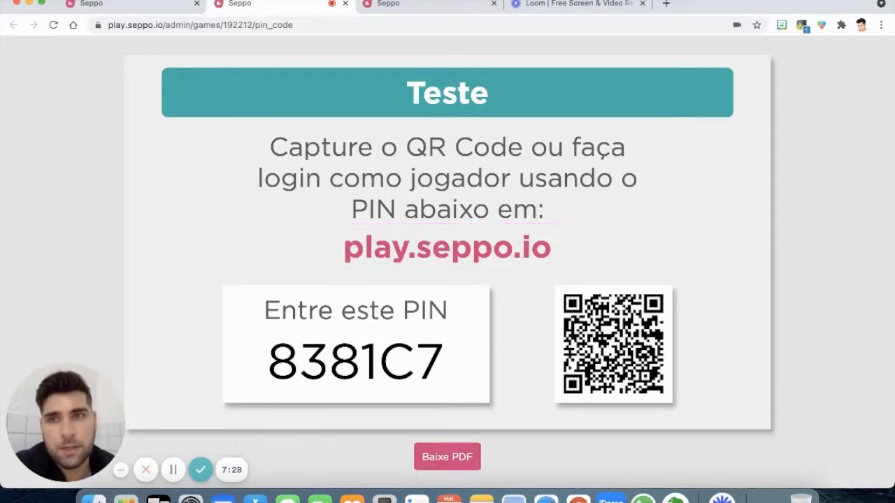
click(147, 3)
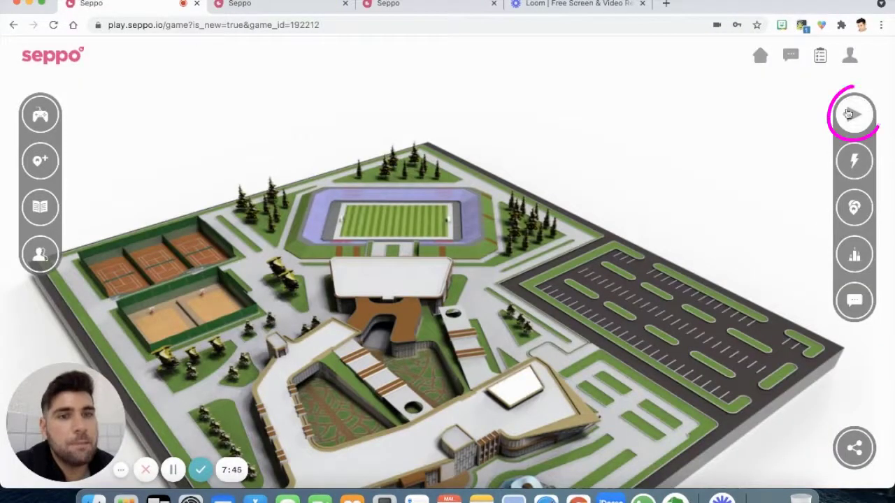
Start the game and postpone sharing it in the content library
click(864, 109)
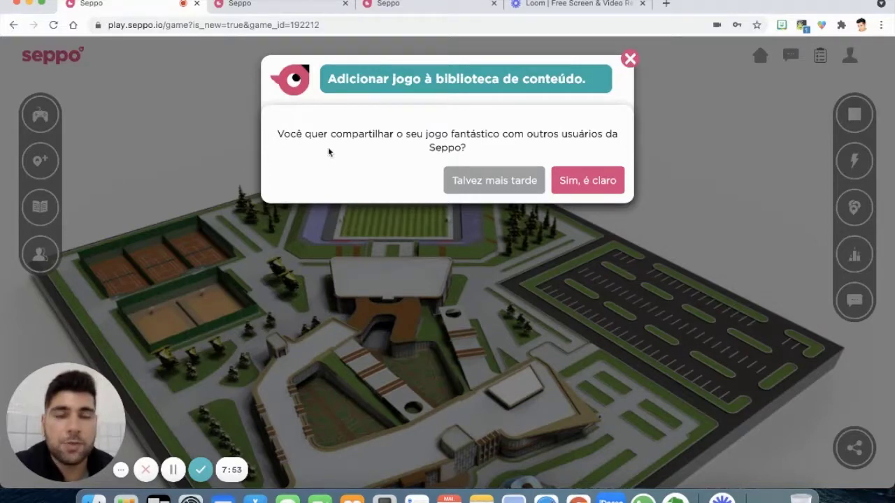
click(499, 179)
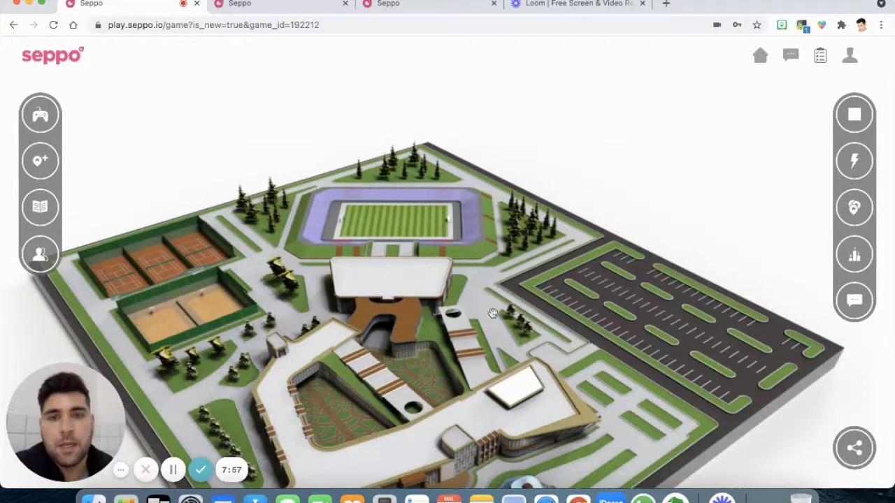
drag(482, 360, 490, 262)
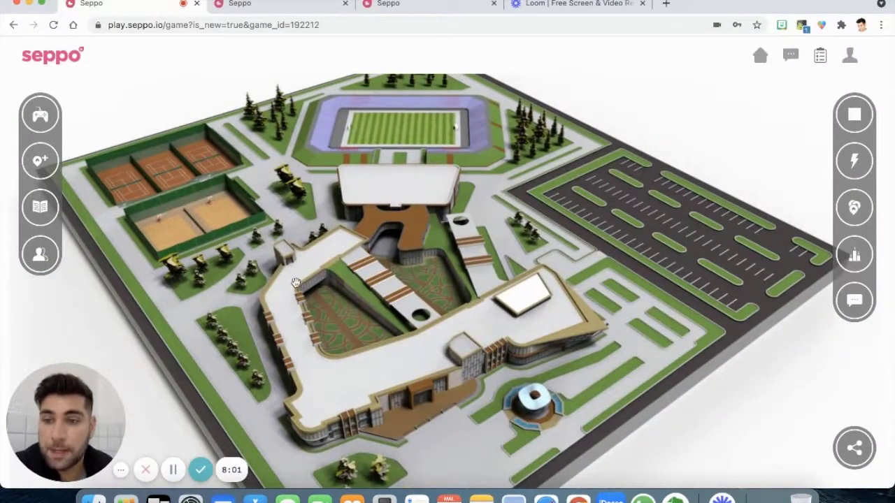
Begin creating a new task and expand its additional settings
click(40, 160)
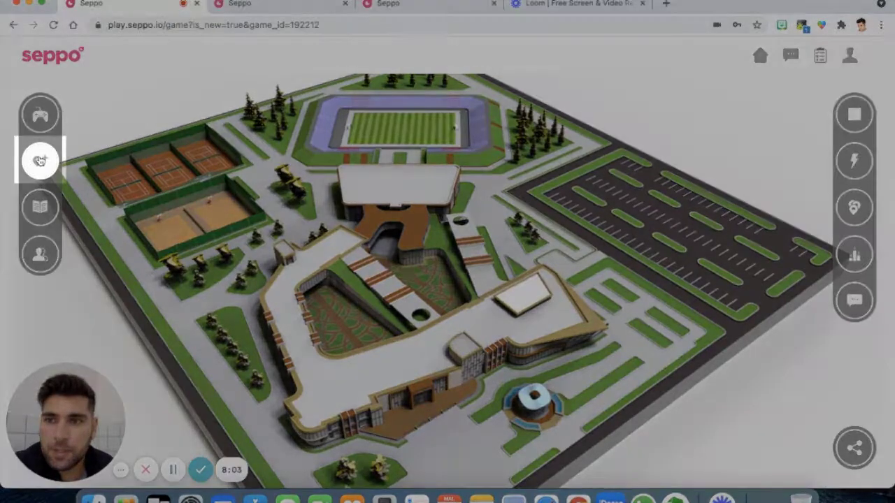
click(40, 162)
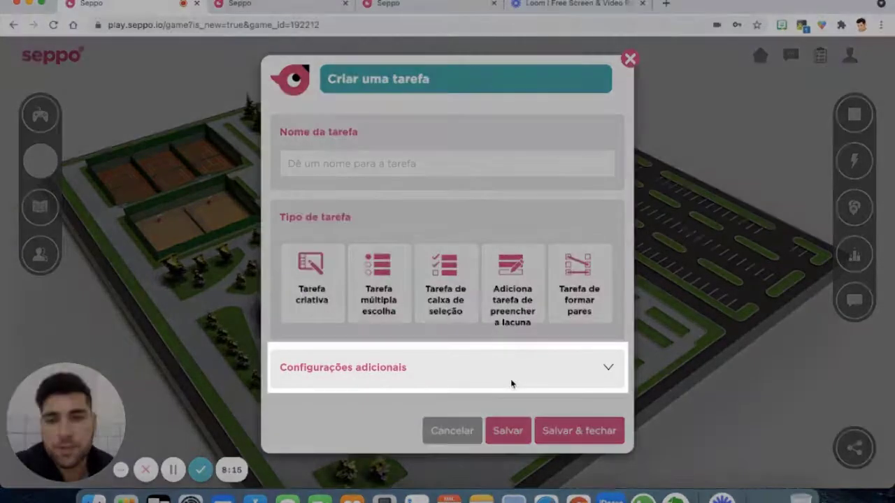
click(510, 381)
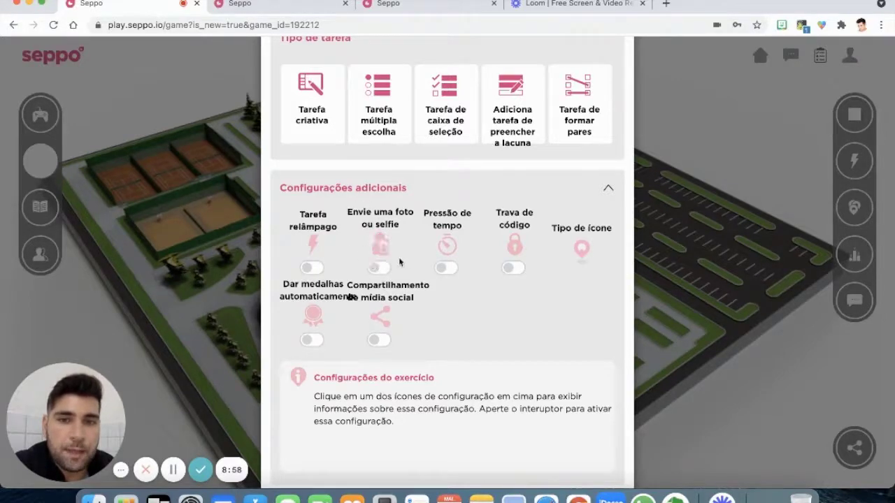
Try out the Pressão de tempo setting for the task, then switch it back off
click(447, 271)
click(446, 269)
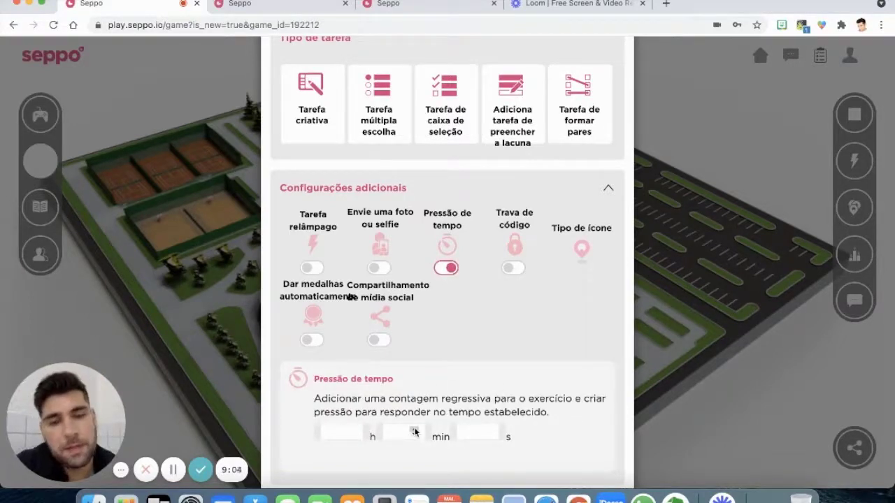
click(449, 271)
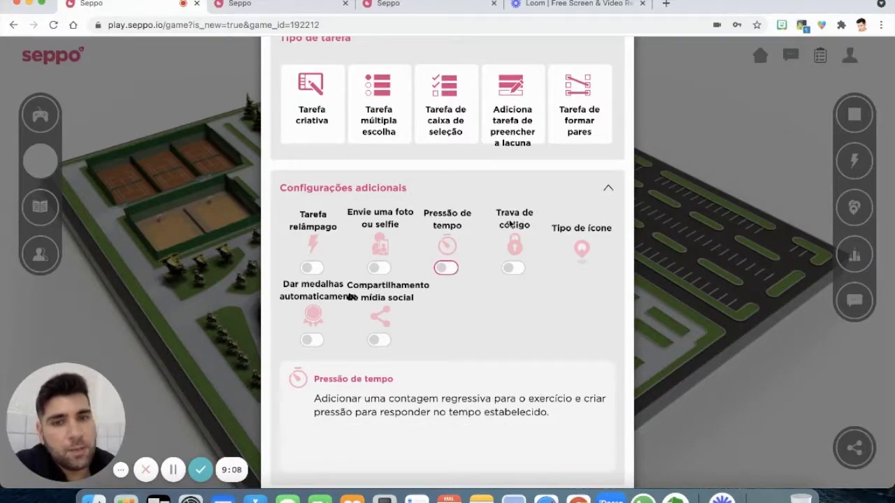
Enable Trava de código for the task and set its clue to RAIZ QUADRADA DE 9
click(512, 270)
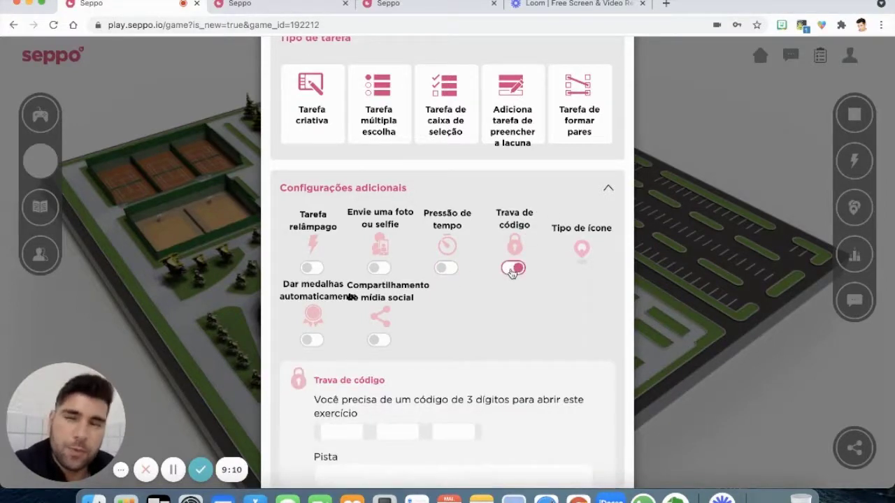
scroll(511, 272, down, 3)
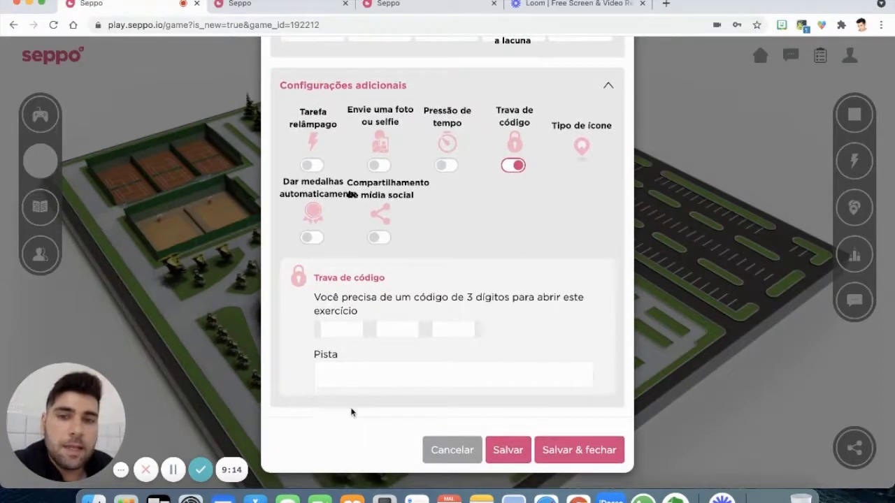
click(395, 370)
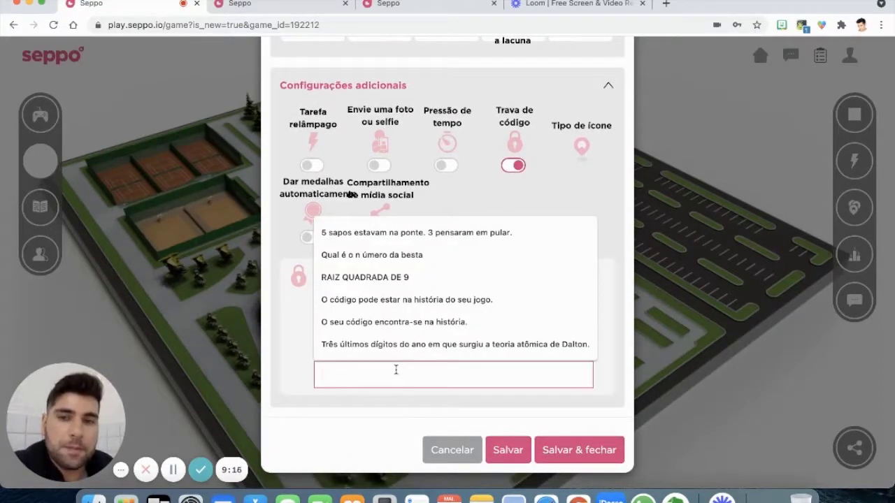
click(365, 277)
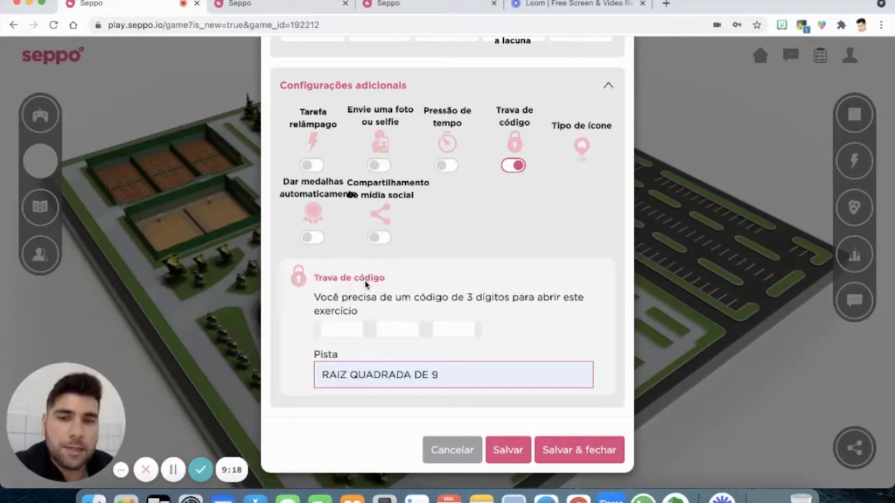
Fill in the three-digit unlock code of the code lock so that it answers the clue
click(353, 333)
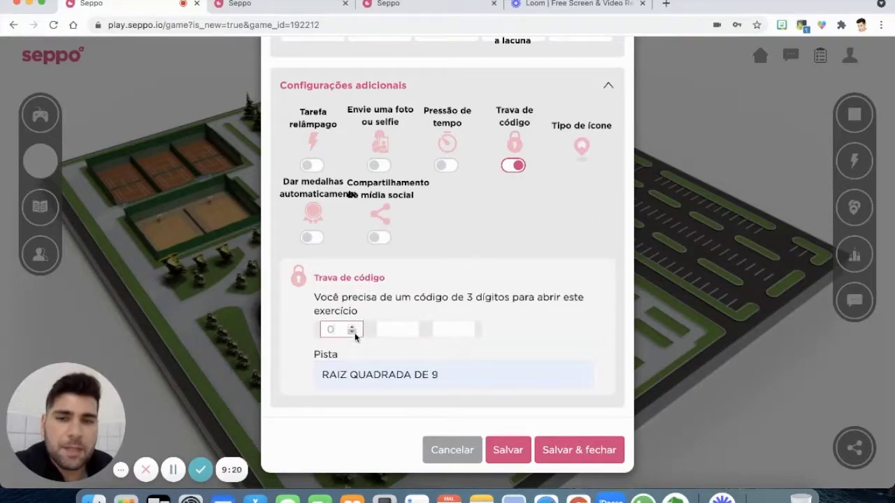
click(405, 336)
click(463, 329)
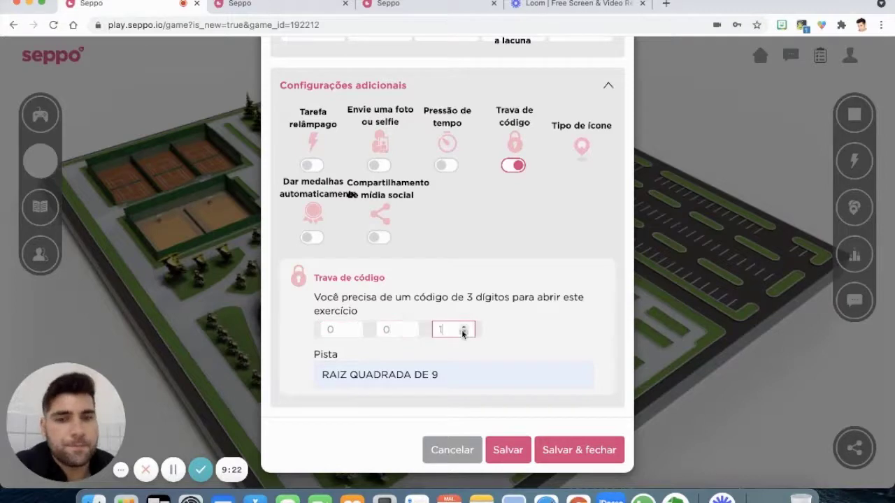
click(463, 328)
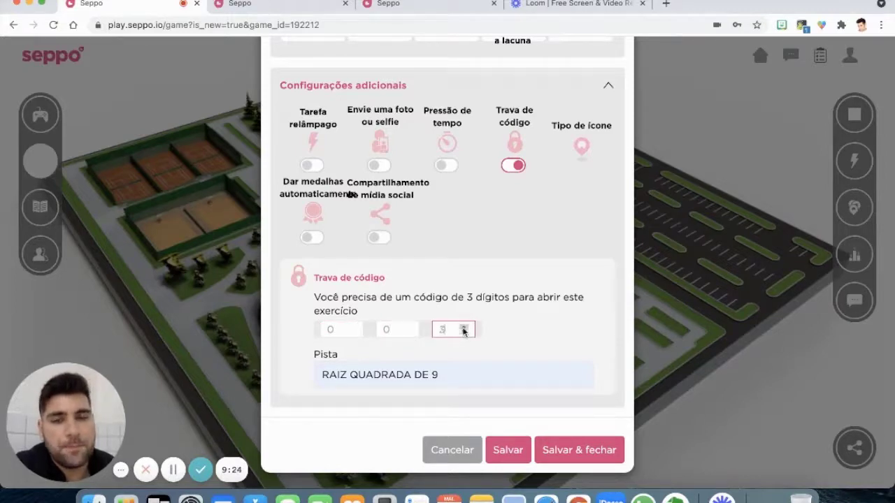
scroll(522, 266, up, 2)
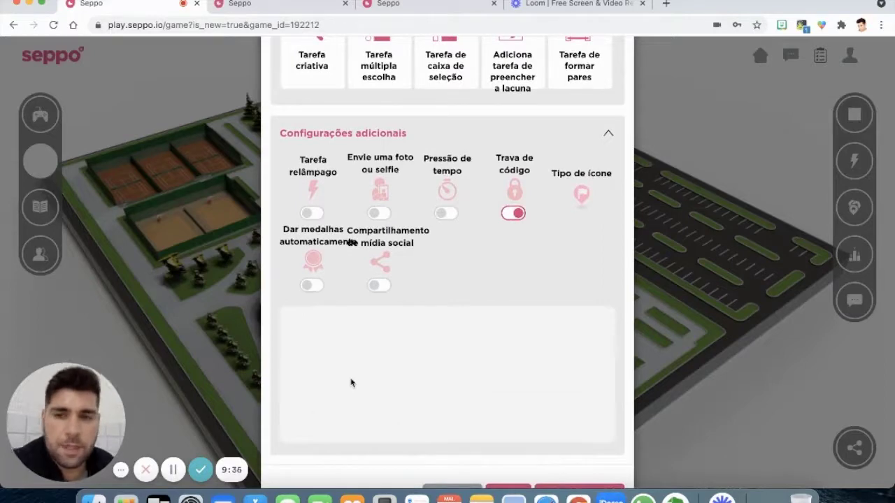
Try out the Dar medalhas automaticamente setting for the task, then switch it back off
click(312, 286)
scroll(349, 279, down, 3)
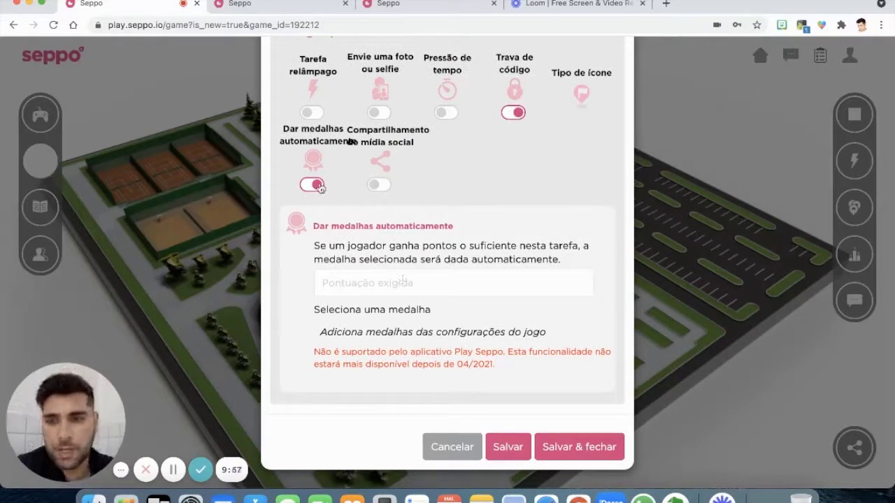
click(316, 185)
Make the task a Tarefa criativa and enter the question text "Digite aqui a pergunta."
scroll(320, 187, up, 5)
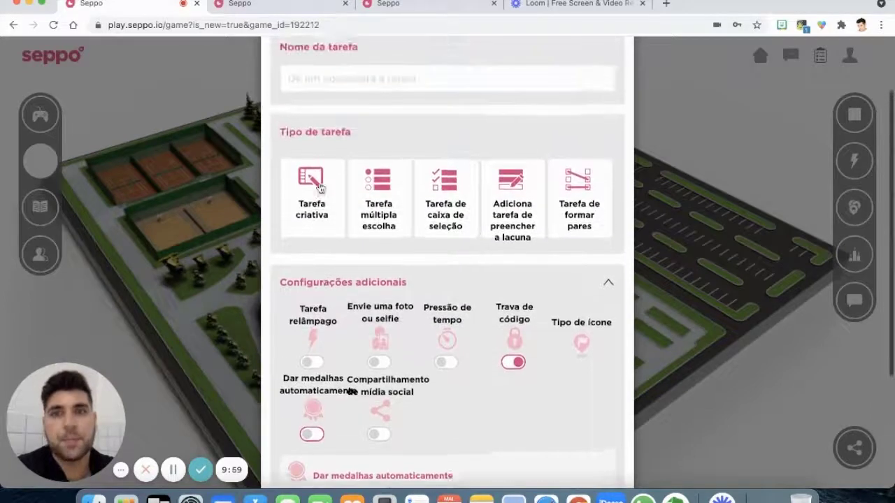
scroll(320, 188, up, 1)
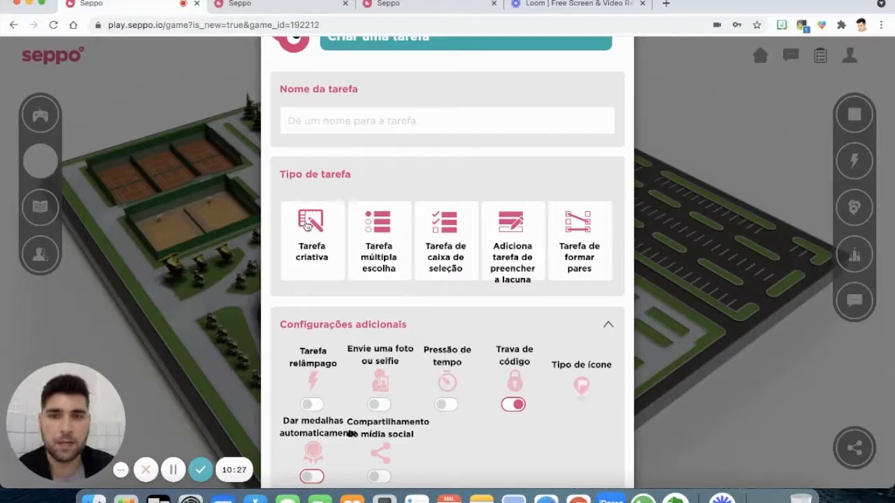
click(311, 225)
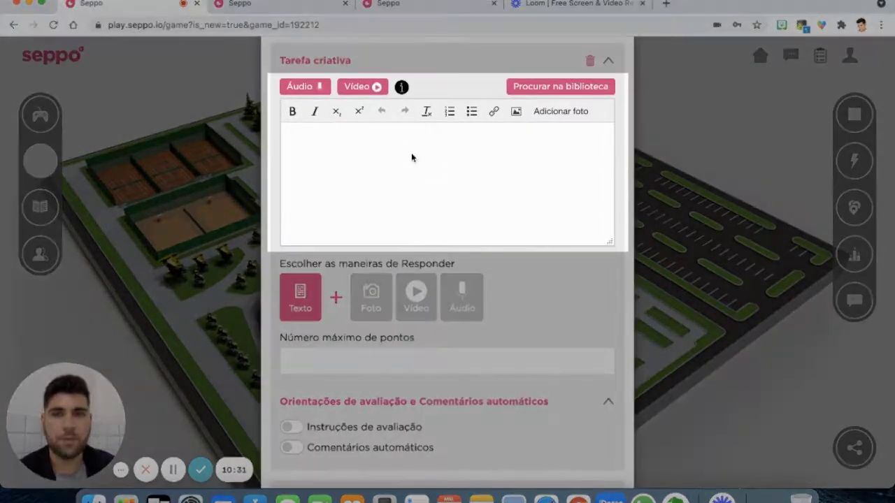
click(411, 157)
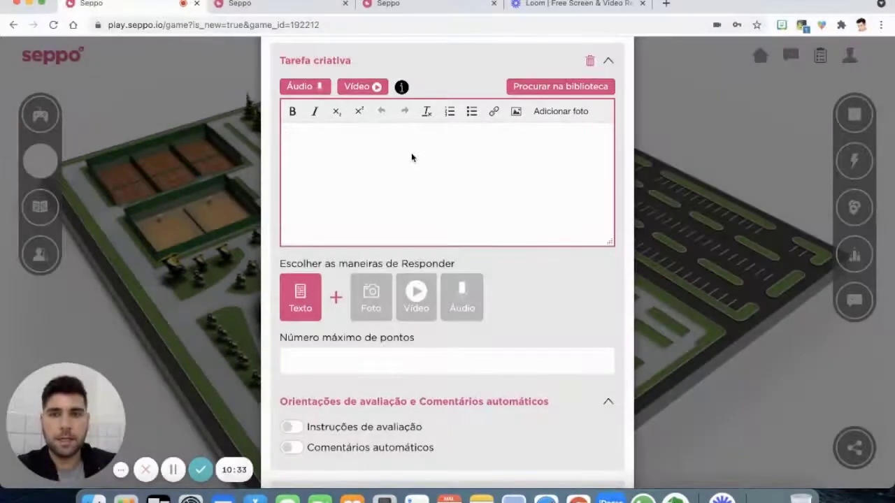
text(Digite a)
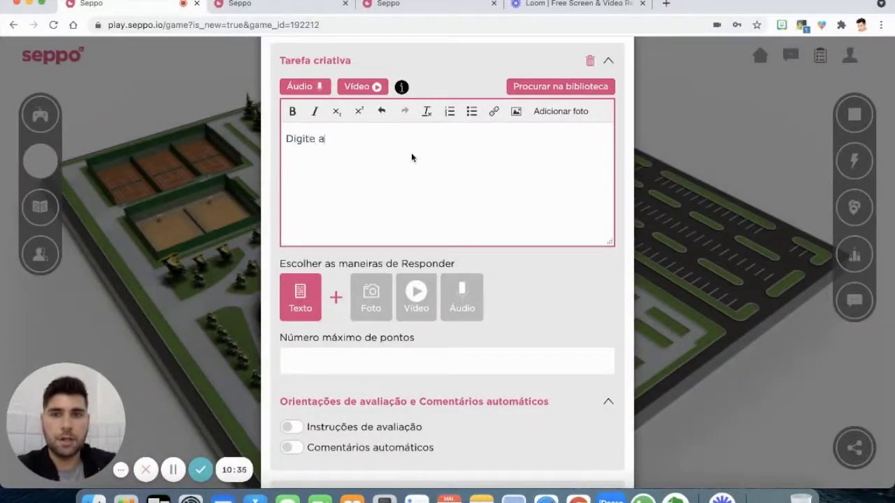
text(qui a pergunta.)
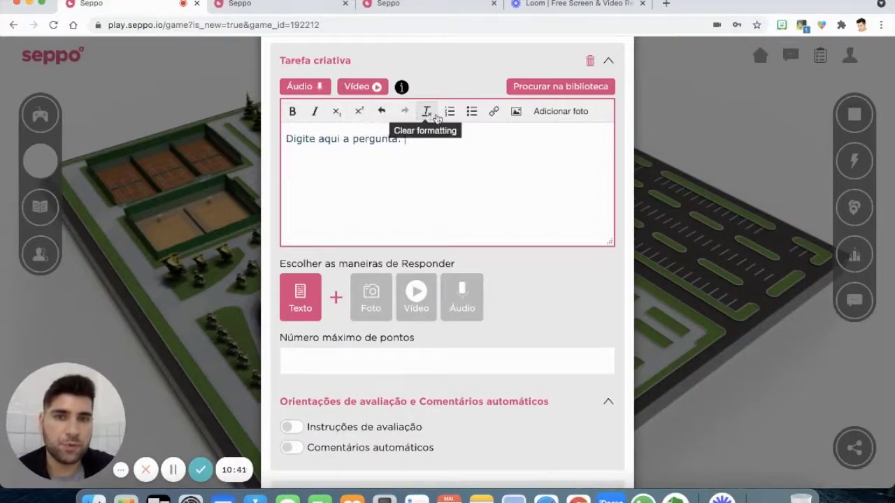
Add the photo mickey-311577_1280.png from the Imagens folder below the question text
click(493, 113)
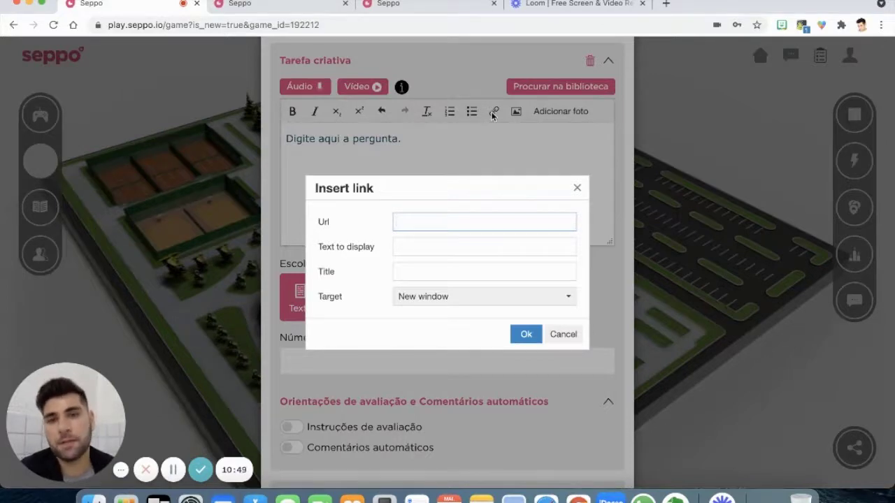
click(576, 188)
click(558, 113)
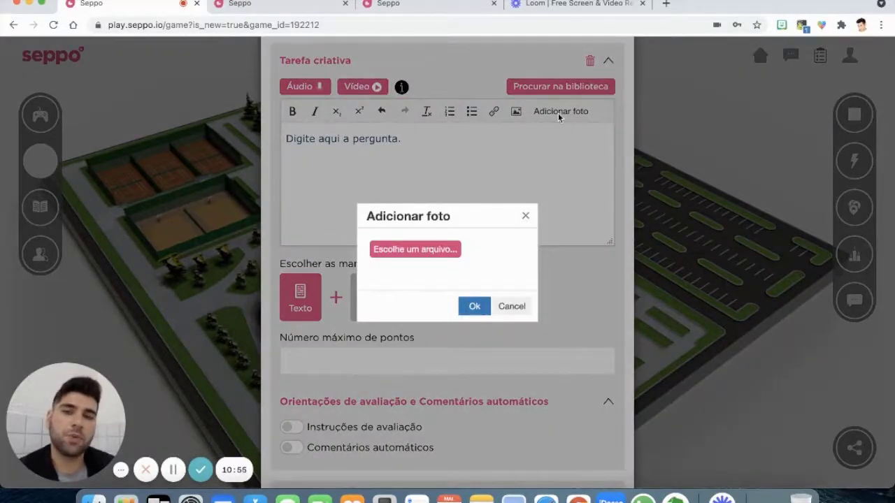
click(417, 248)
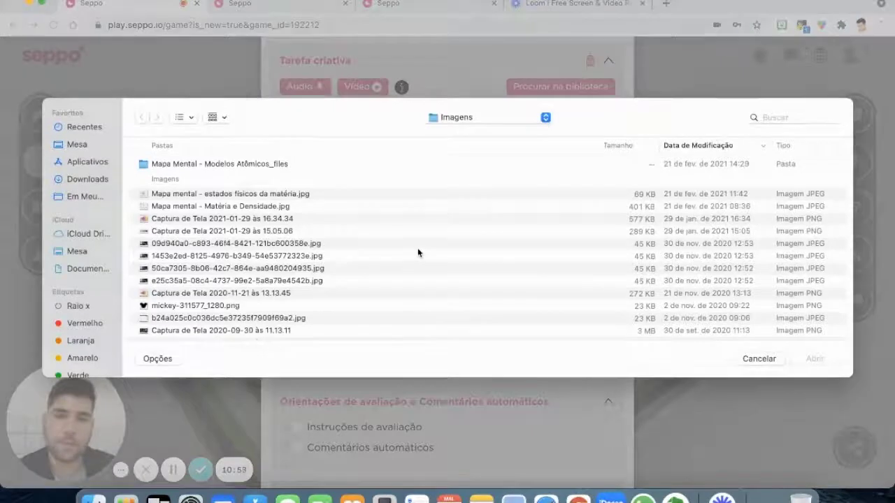
click(168, 307)
click(813, 358)
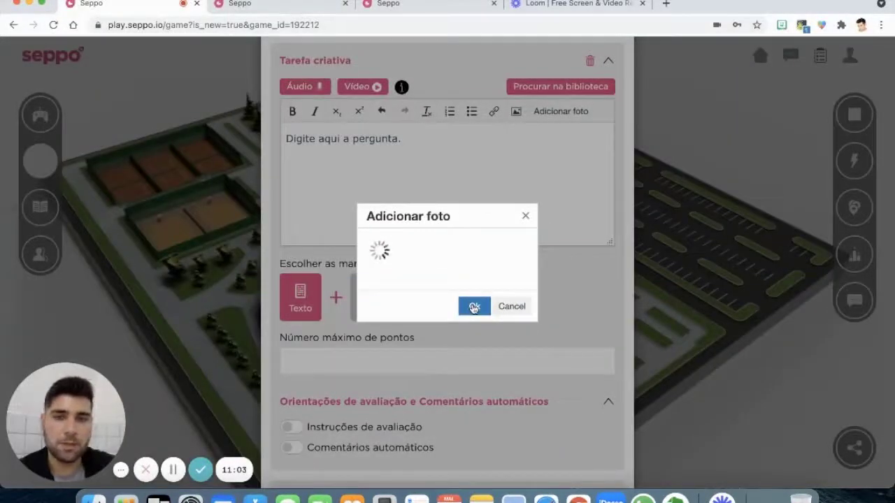
click(474, 308)
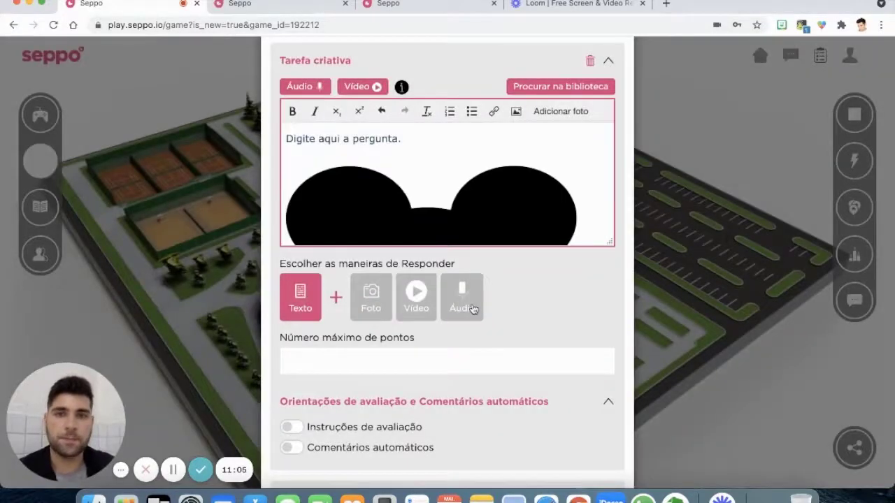
Set the creative task's maximum number of points to 500
scroll(510, 175, down, 3)
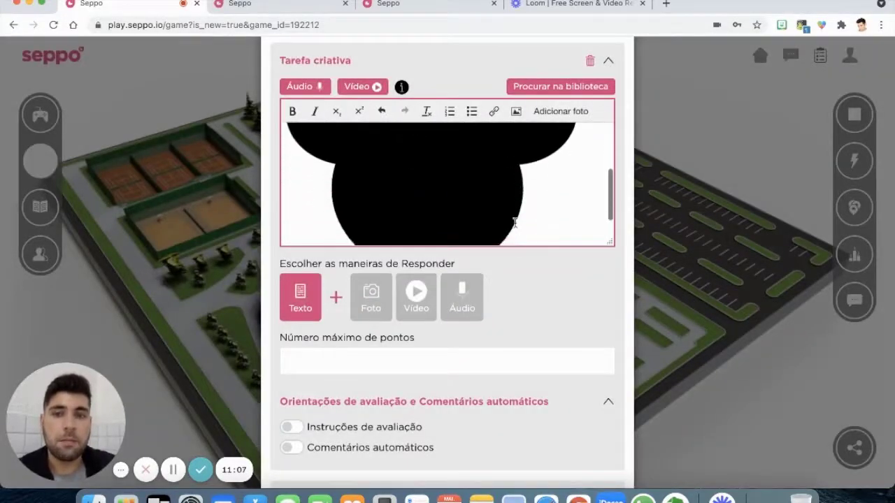
scroll(523, 279, down, 1)
scroll(523, 278, up, 2)
scroll(523, 279, down, 2)
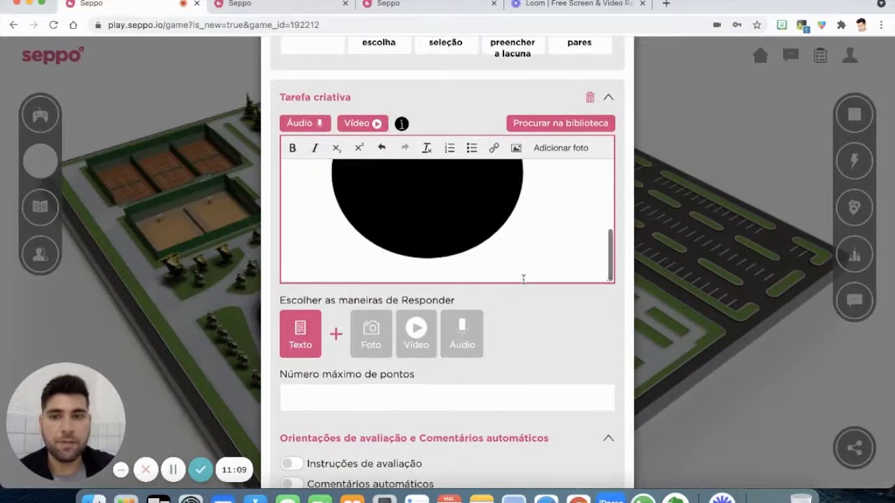
scroll(502, 369, down, 3)
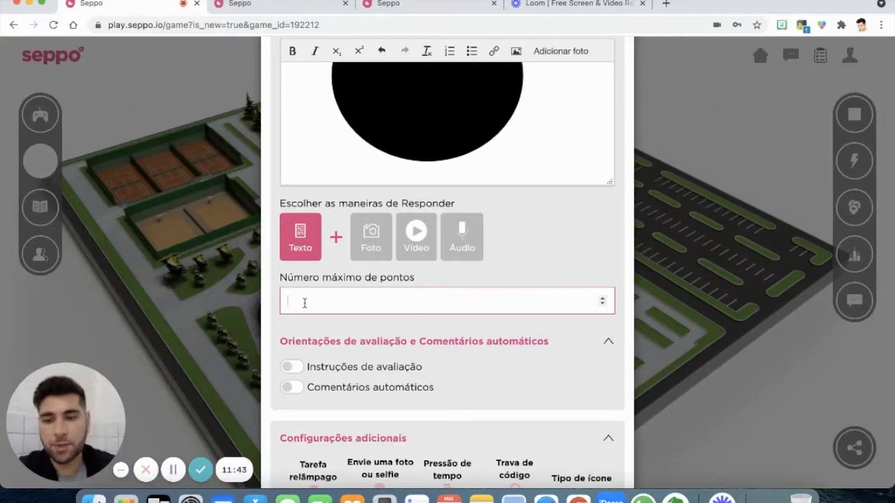
text(500)
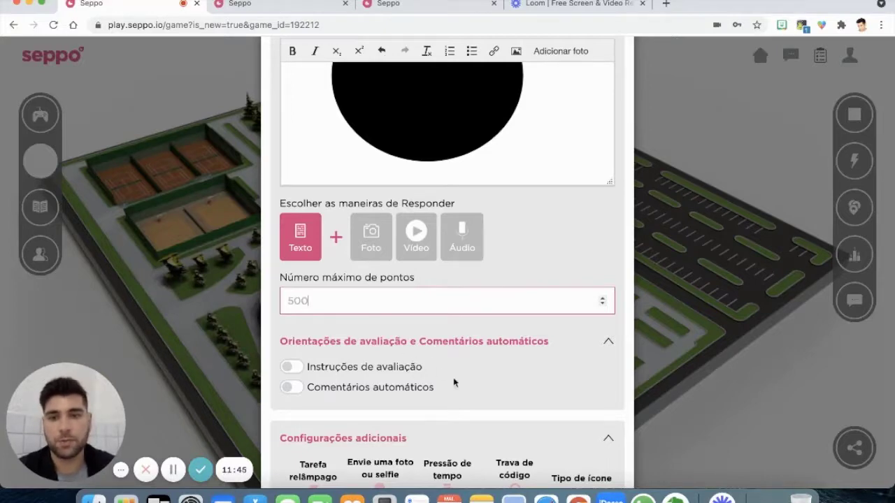
Try out the Instruções de avaliação option for the creative task, then switch it back off
scroll(453, 377, down, 4)
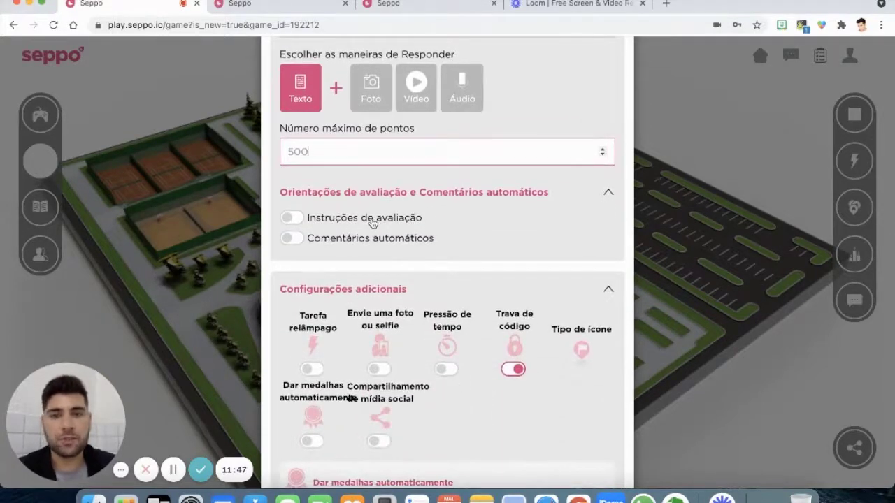
click(294, 217)
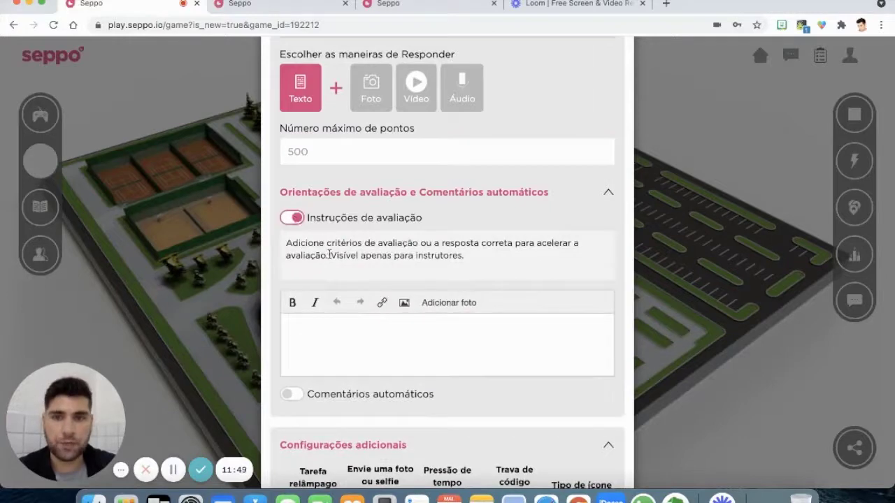
drag(329, 255, 469, 259)
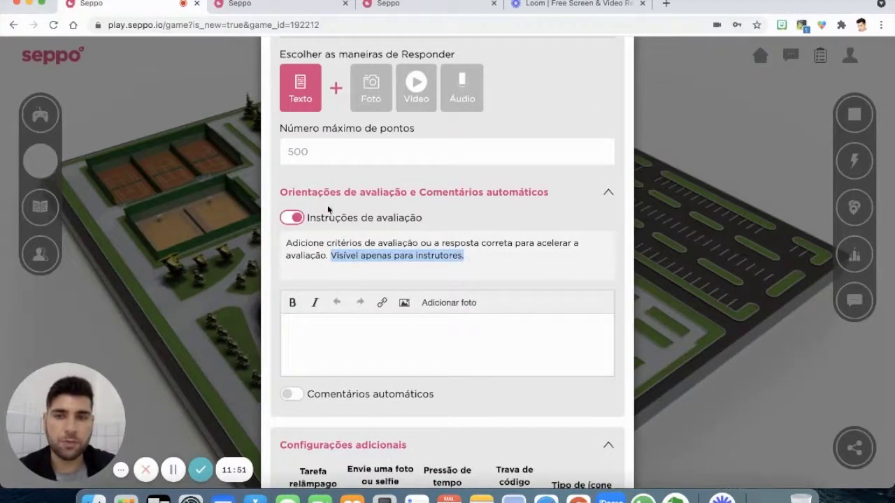
click(301, 218)
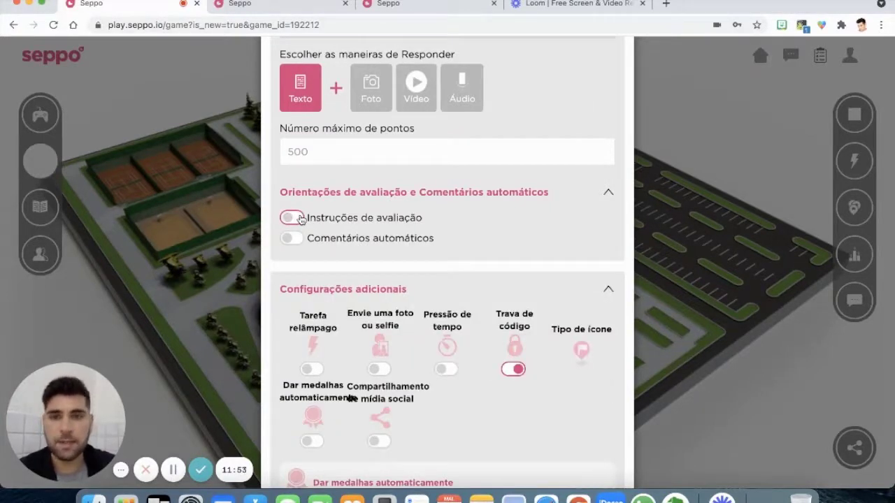
Enable Comentários automáticos for the creative task, keeping the default comment and automatic points
click(292, 239)
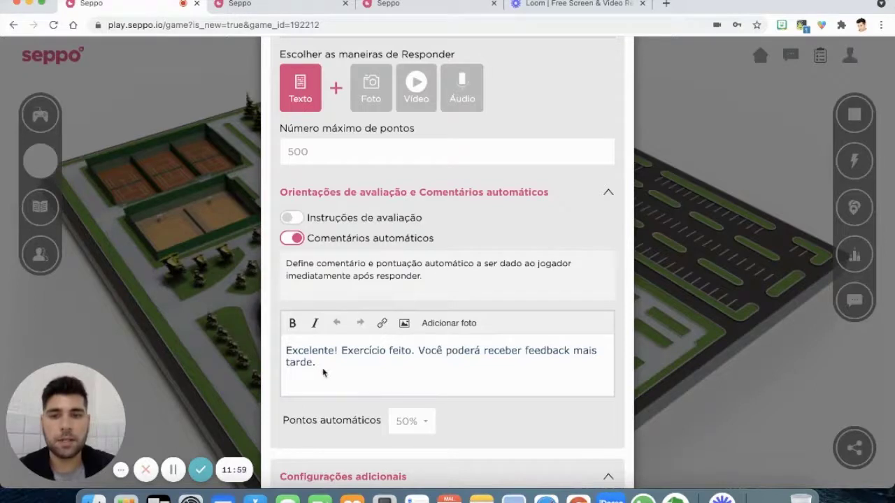
drag(318, 362, 270, 341)
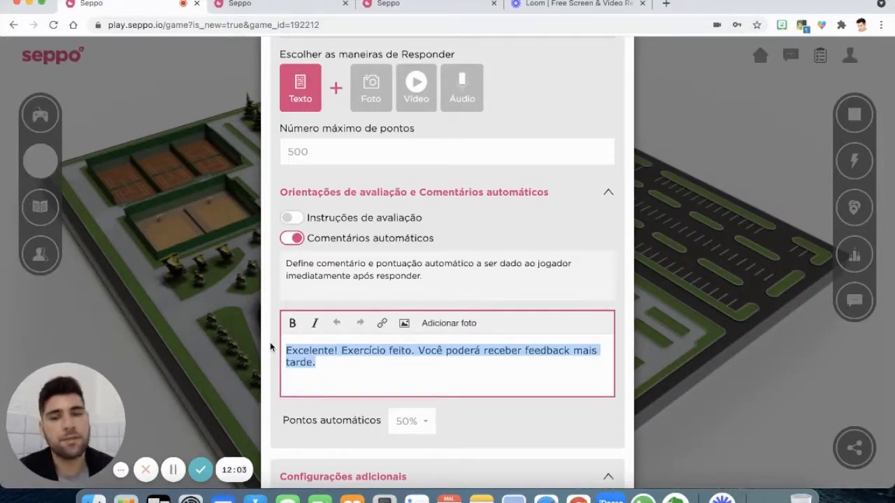
scroll(550, 390, down, 5)
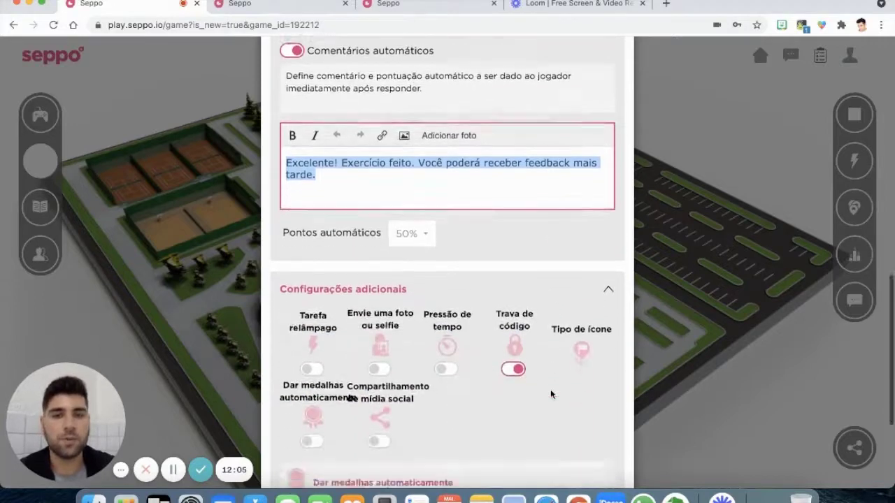
scroll(550, 395, down, 3)
Review the task form and try to save and close it without a task name
scroll(550, 394, up, 10)
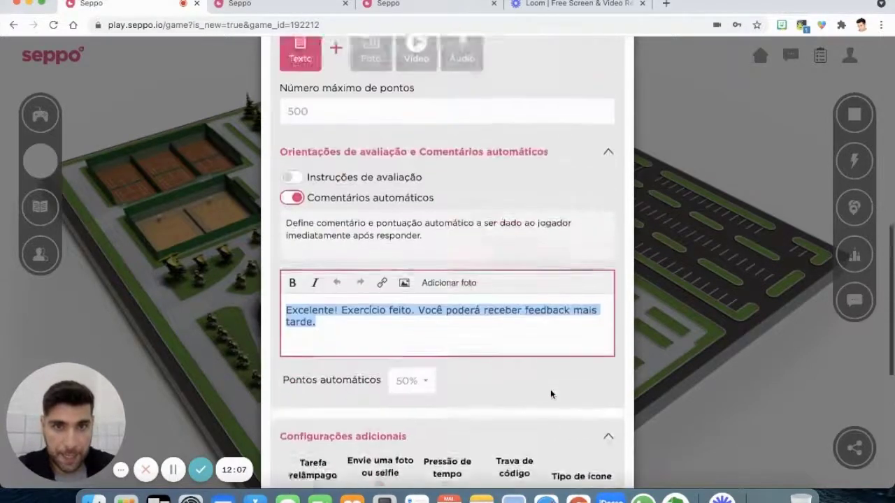
scroll(550, 395, up, 8)
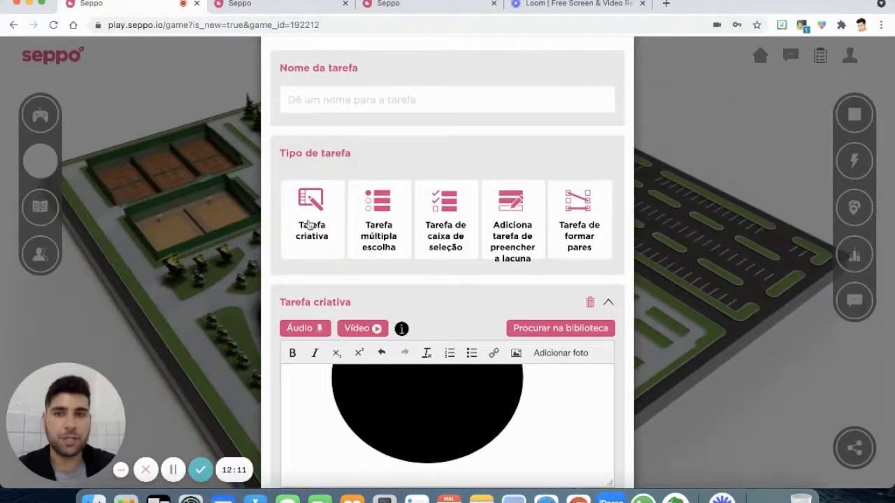
scroll(593, 361, down, 15)
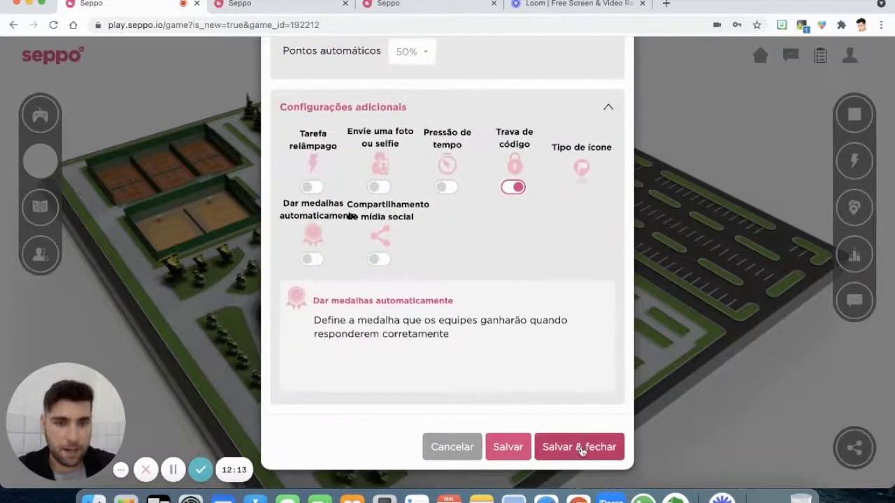
click(579, 448)
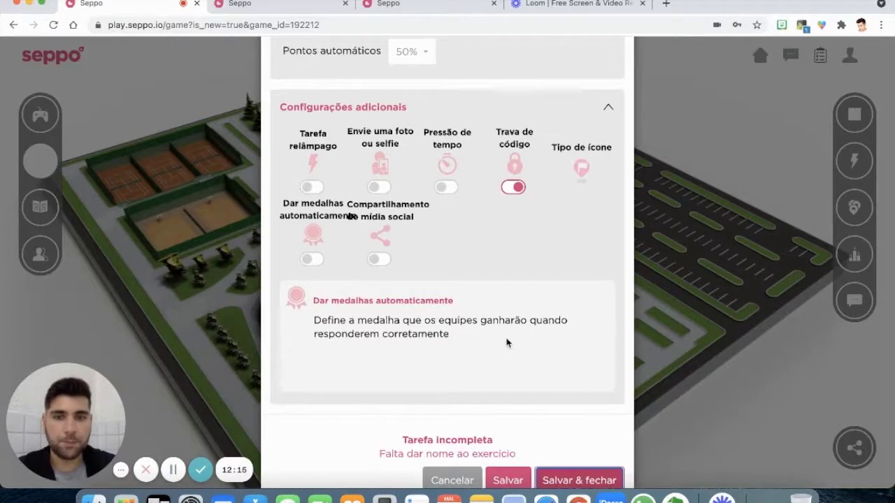
scroll(507, 342, up, 10)
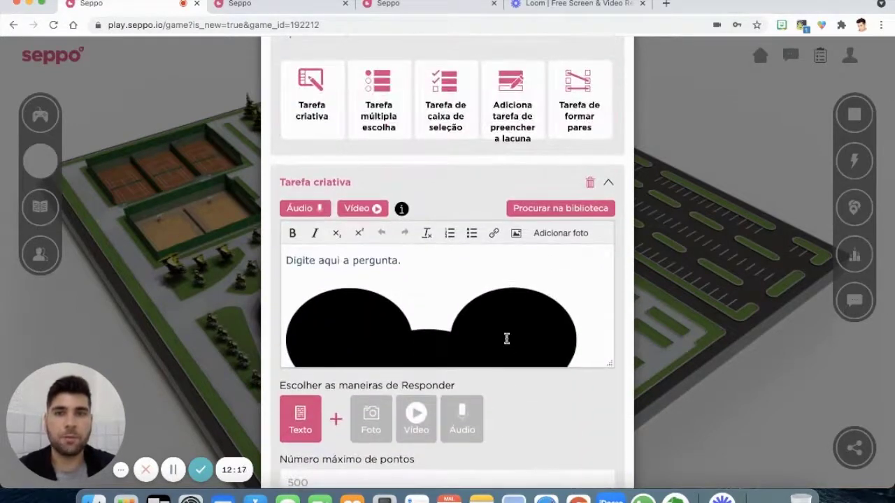
scroll(448, 234, up, 5)
scroll(519, 330, down, 15)
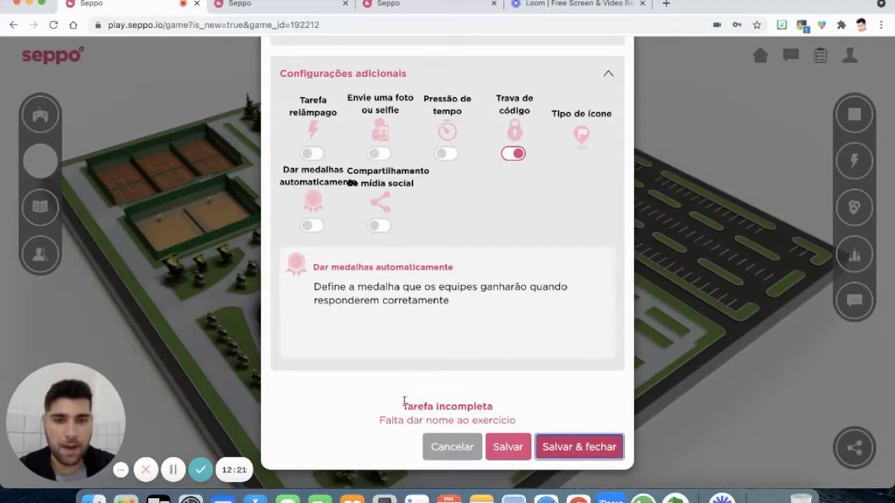
drag(380, 422, 516, 421)
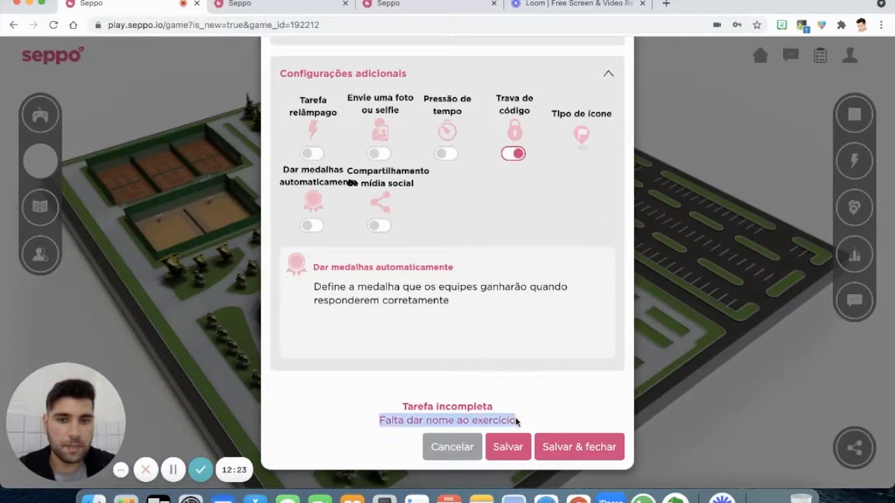
Name the task QUESTÃO 1, then save and close it
scroll(518, 419, up, 15)
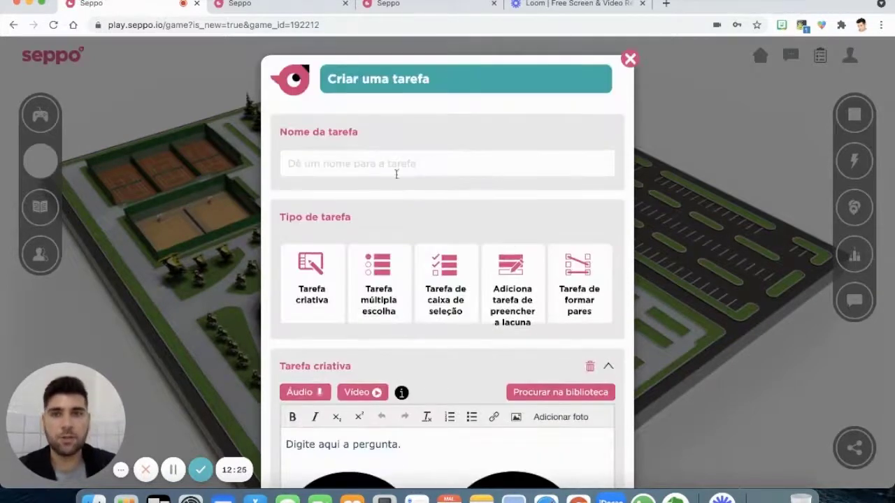
click(411, 165)
text(Quest)
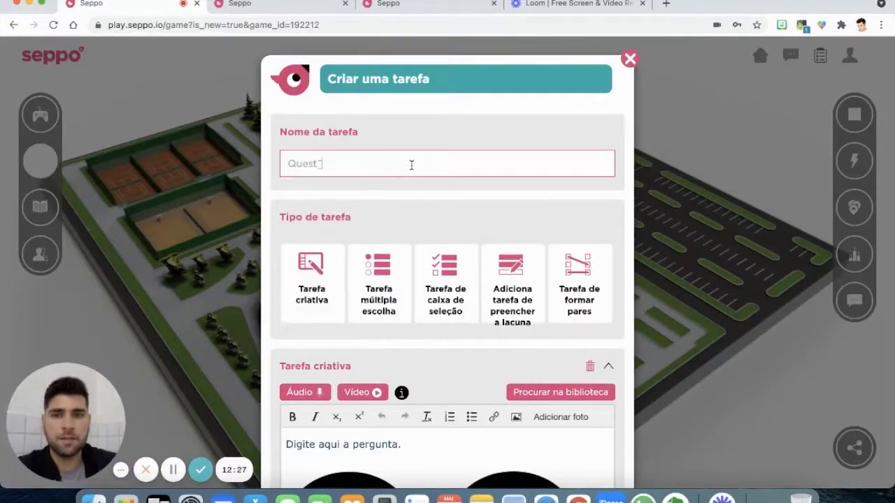
text(ão 1)
click(375, 196)
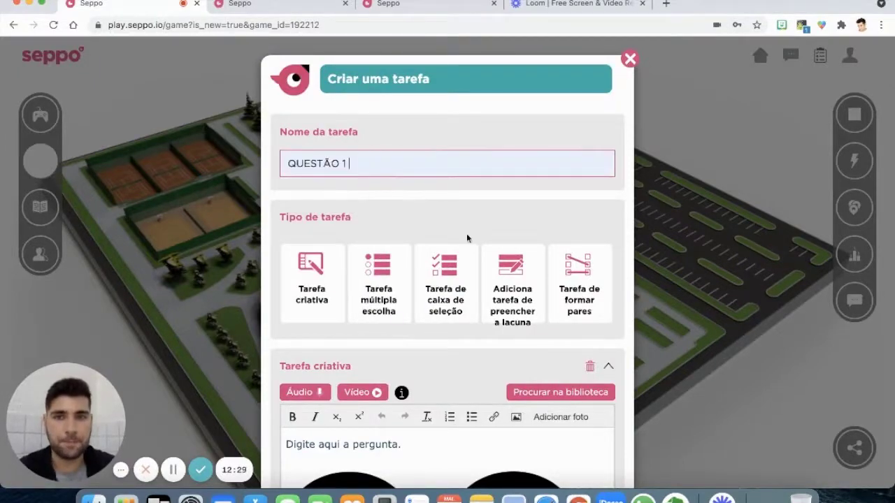
scroll(515, 285, down, 15)
click(561, 447)
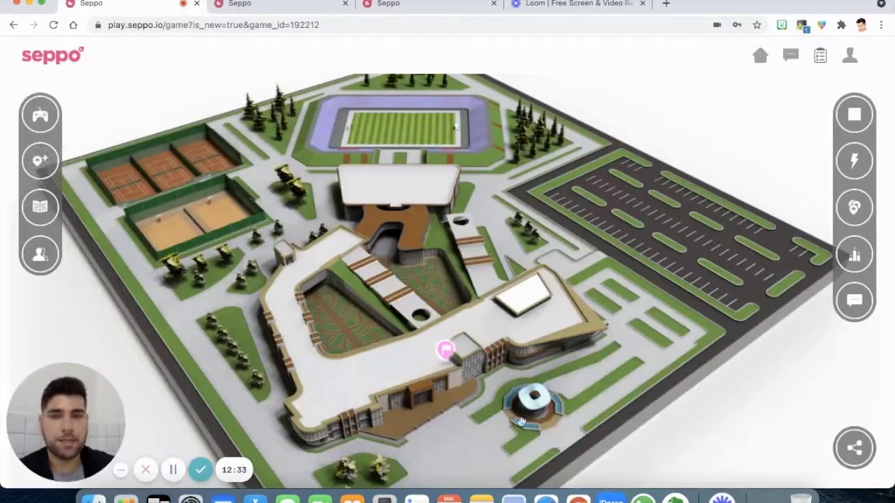
Move the new task's marker from the school building onto the sand court beside the tennis courts
click(451, 359)
mouse_move(453, 362)
mouse_down()
mouse_move(190, 204)
mouse_move(163, 224)
mouse_up()
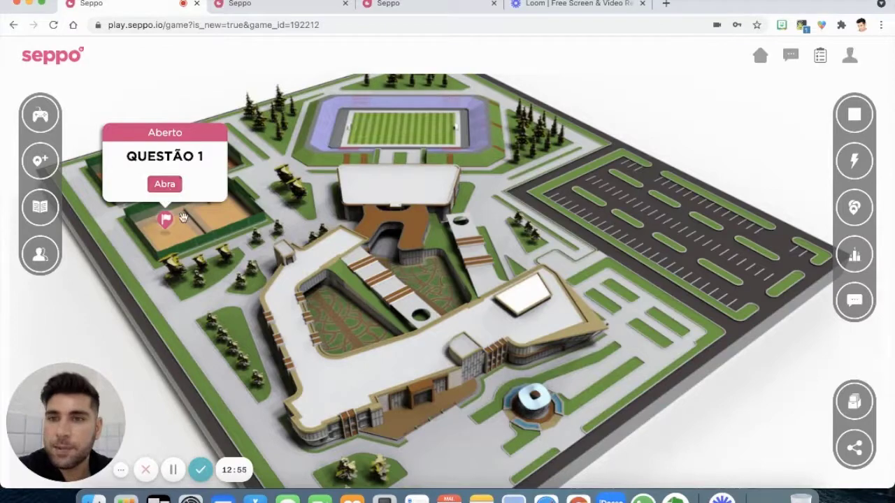
Open the QUESTÃO 1 task for editing and add a multiple-choice question to it
click(177, 186)
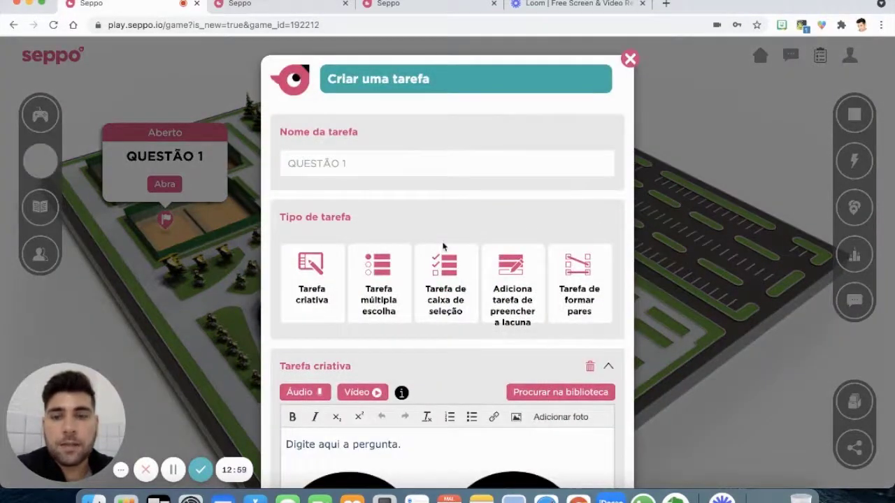
scroll(452, 218, down, 5)
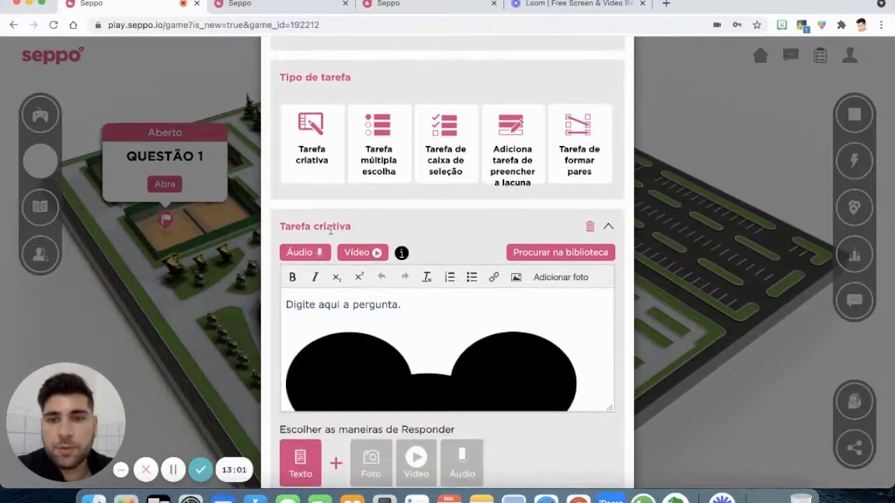
scroll(505, 220, up, 4)
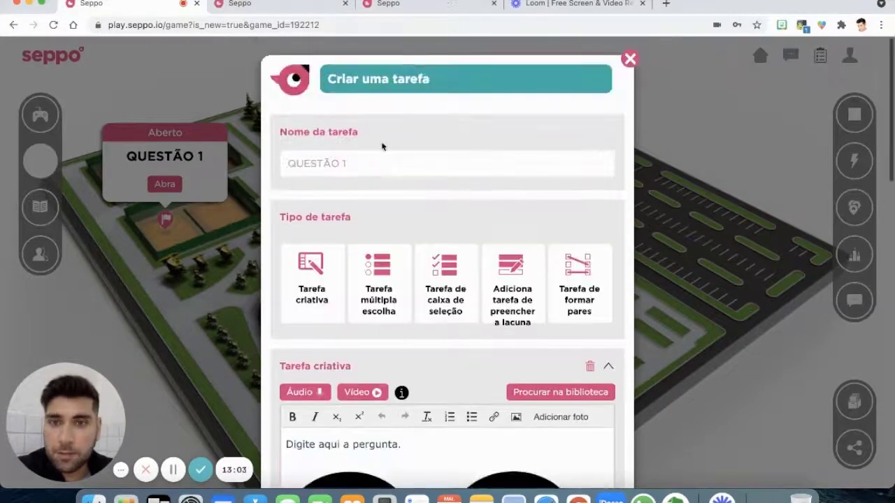
scroll(382, 144, down, 2)
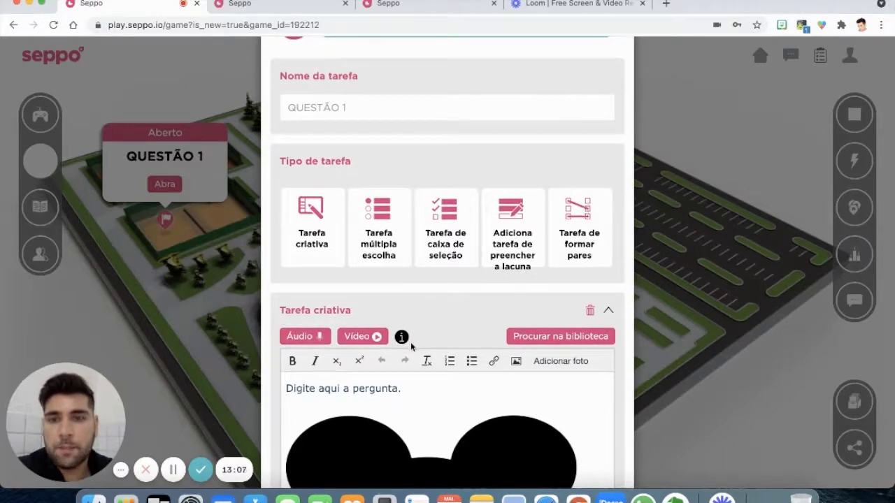
click(395, 225)
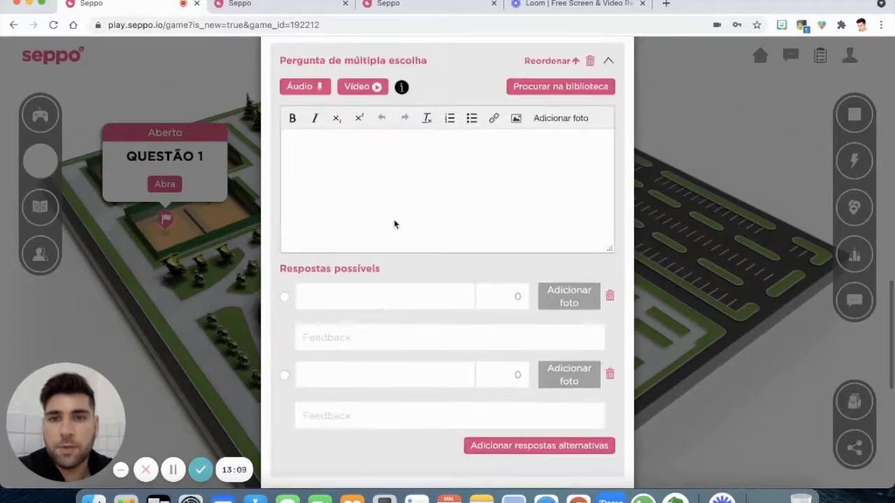
Add a checkbox task (Tarefa de caixa de seleção) to QUESTÃO 1
scroll(395, 224, up, 15)
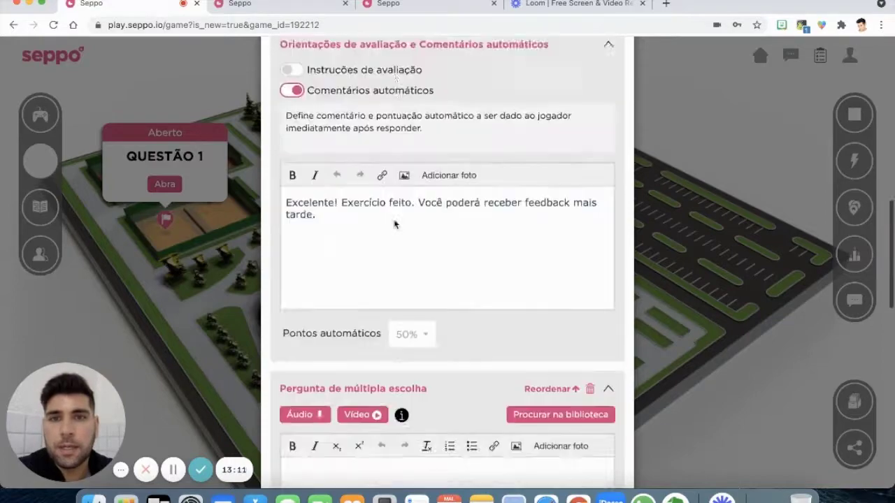
click(435, 214)
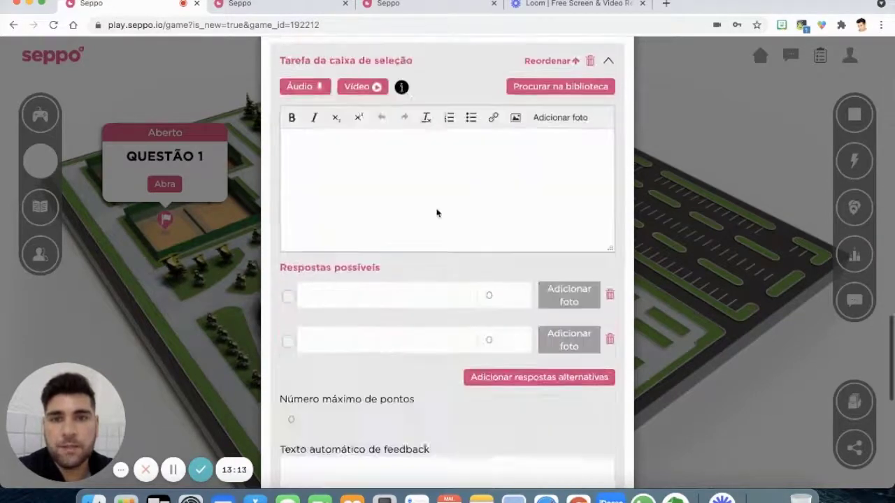
scroll(436, 213, up, 1)
scroll(436, 211, up, 10)
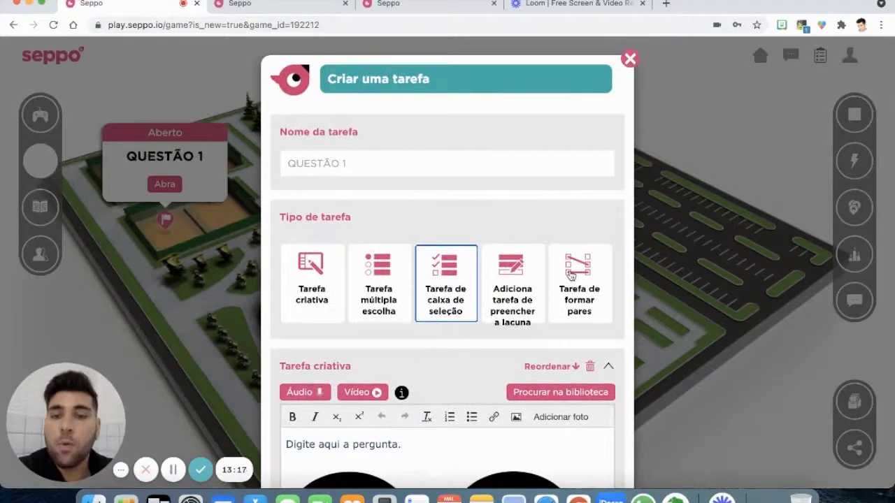
Enter "Pergunta teste" as the question text of the multiple-choice question
scroll(571, 275, down, 3)
scroll(571, 276, up, 5)
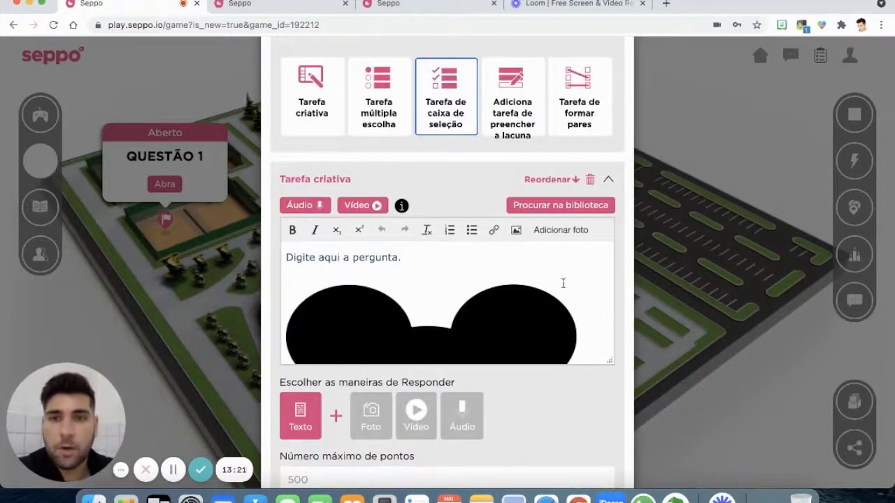
scroll(474, 251, down, 3)
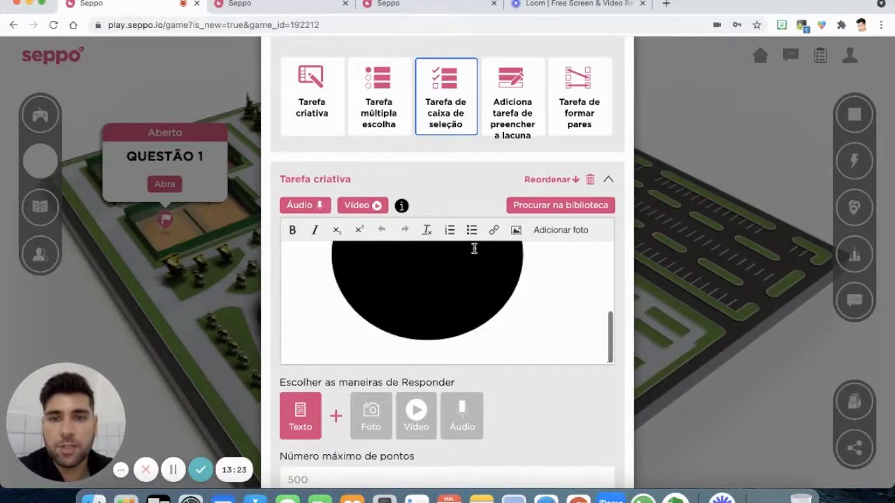
scroll(524, 423, down, 3)
scroll(523, 426, down, 3)
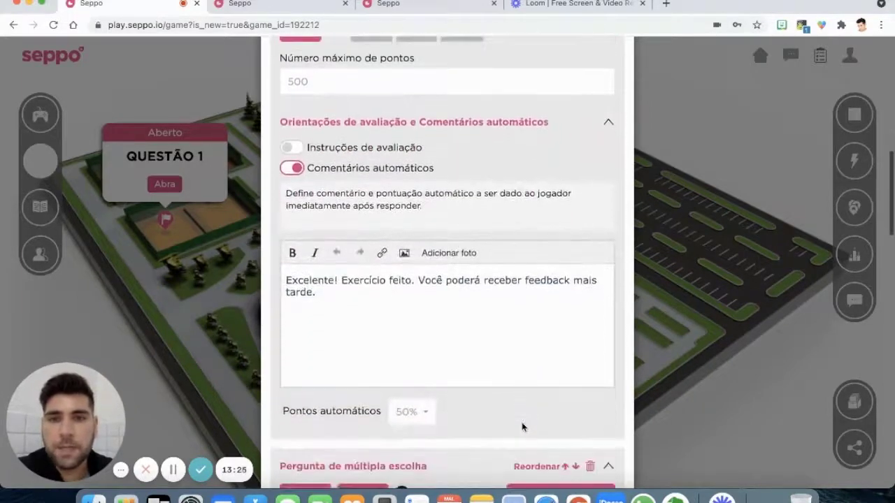
scroll(389, 342, down, 5)
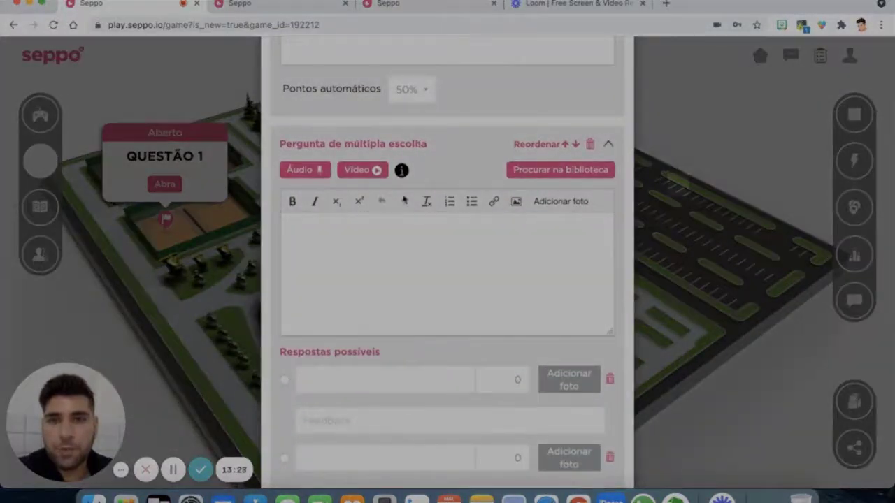
click(384, 253)
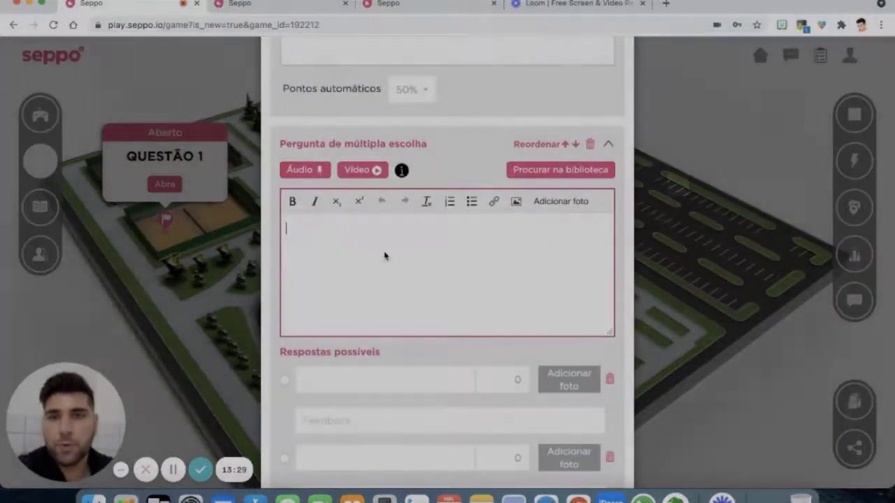
text(Pergunta de m)
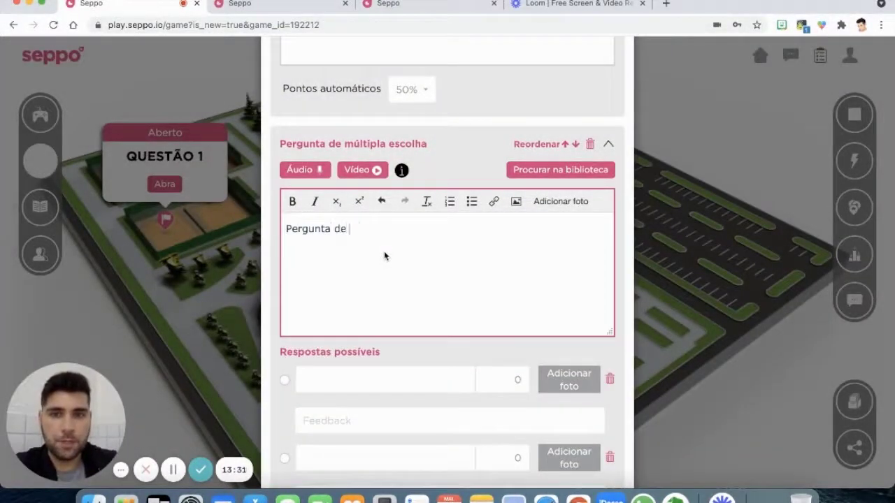
key(BackSpace)
key(BackSpace)
key(BackSpace)
key(BackSpace)
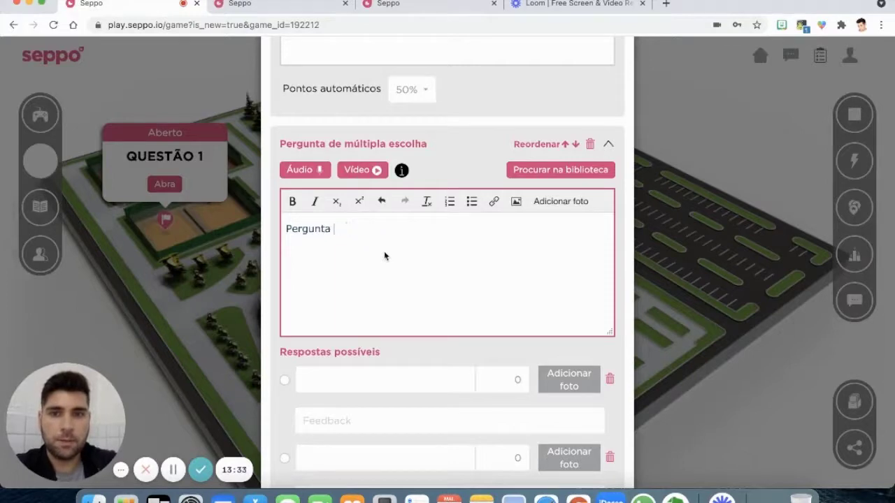
text(teste)
Fill the multiple-choice answers with "a) O gás nitrogênio e o gás oxigênio representam 99% da atmosfera." and "b) Um sismógrama"
scroll(370, 255, down, 3)
click(369, 233)
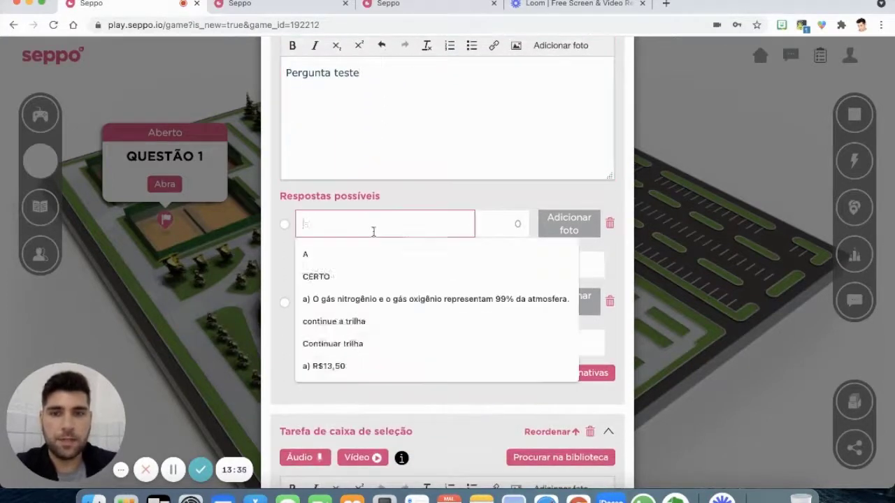
text(a))
key(Down)
key(Up)
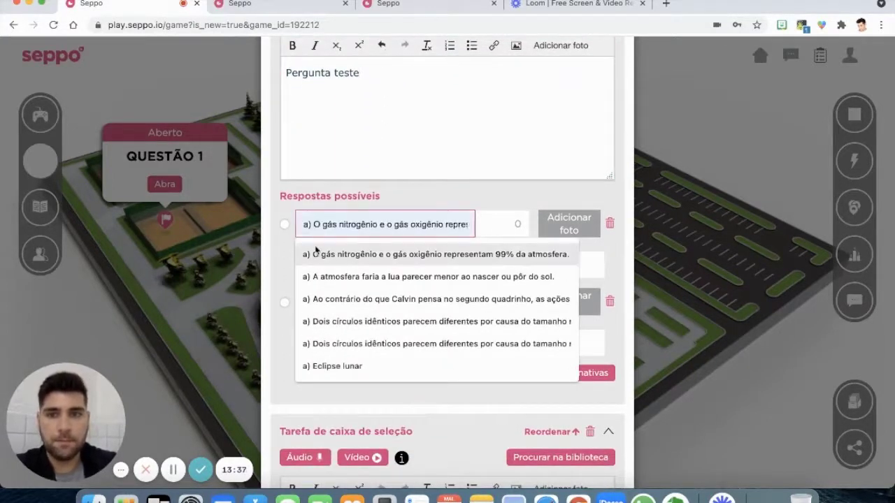
click(318, 253)
click(320, 302)
text(b)   Um sismógrama)
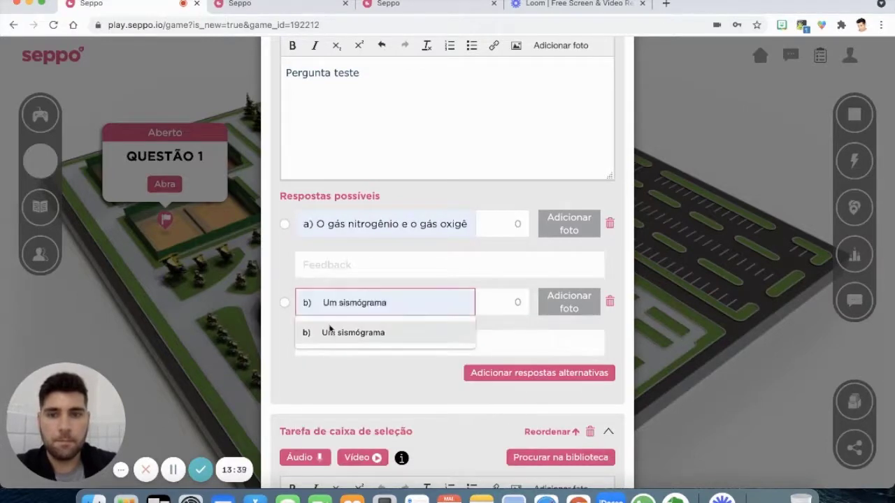
click(335, 331)
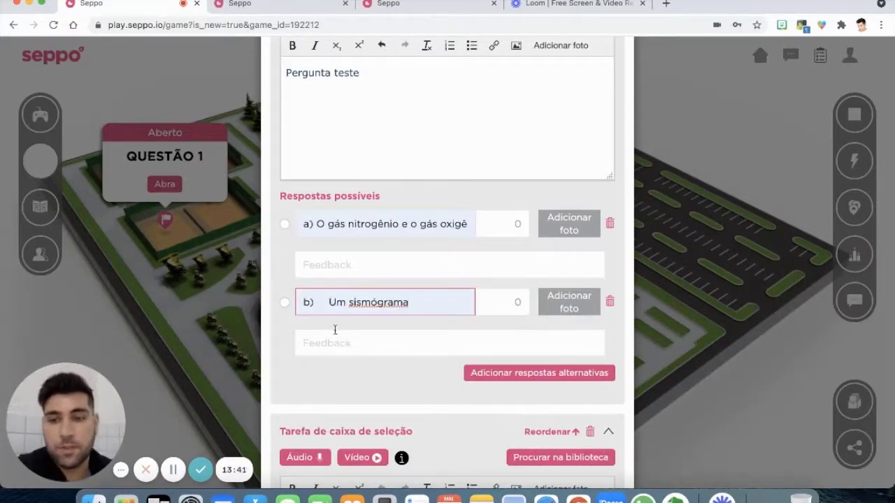
Enter "Digite aqui a pergunta" as the question text of the checkbox task
scroll(335, 330, down, 5)
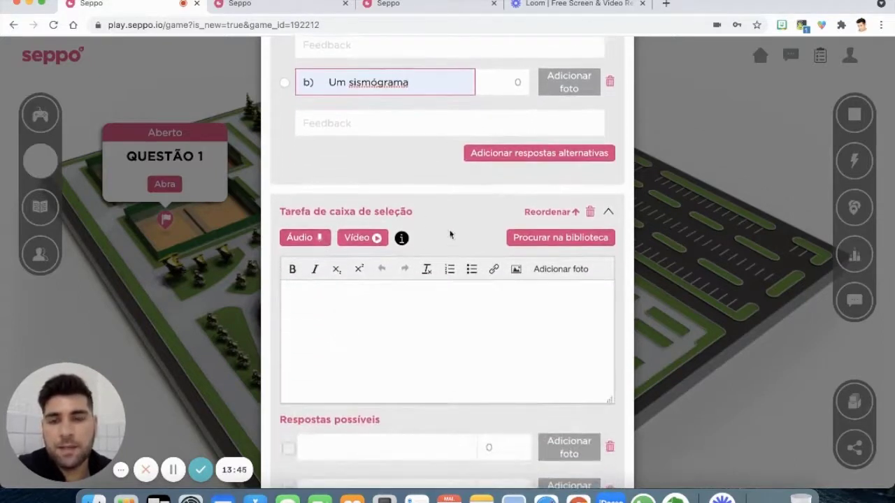
scroll(408, 354, down, 2)
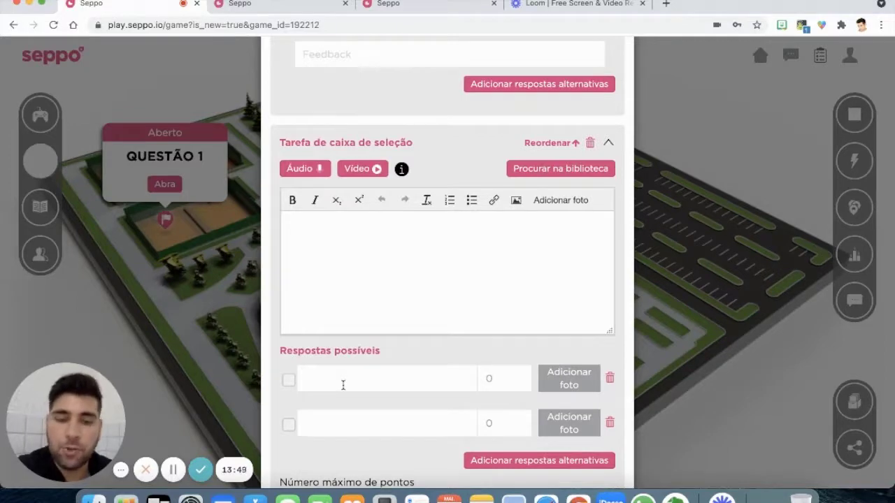
click(395, 261)
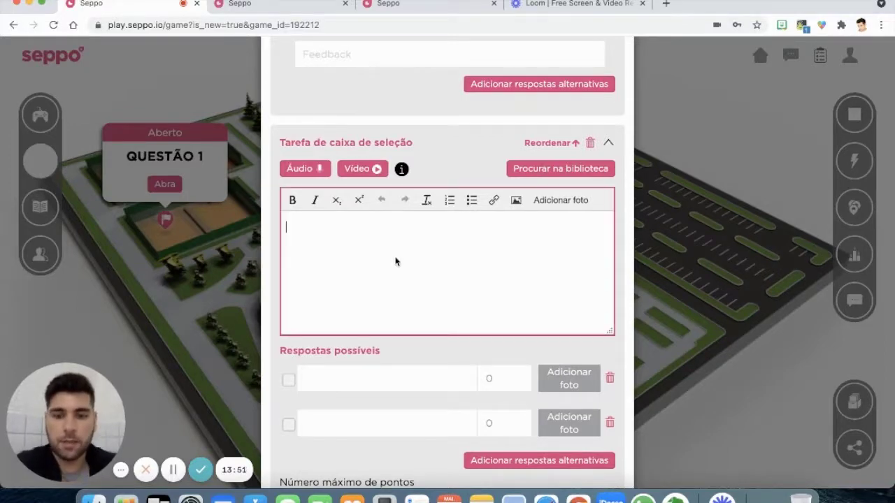
text(Digite aqui a pergunta)
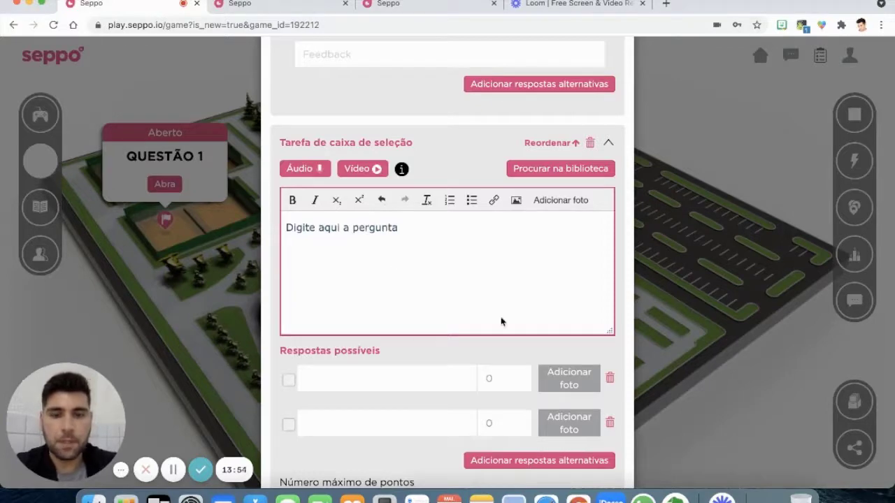
Fill the two possible answers of the checkbox task with "a) R$13,50" and "Continuar trilha"
click(411, 387)
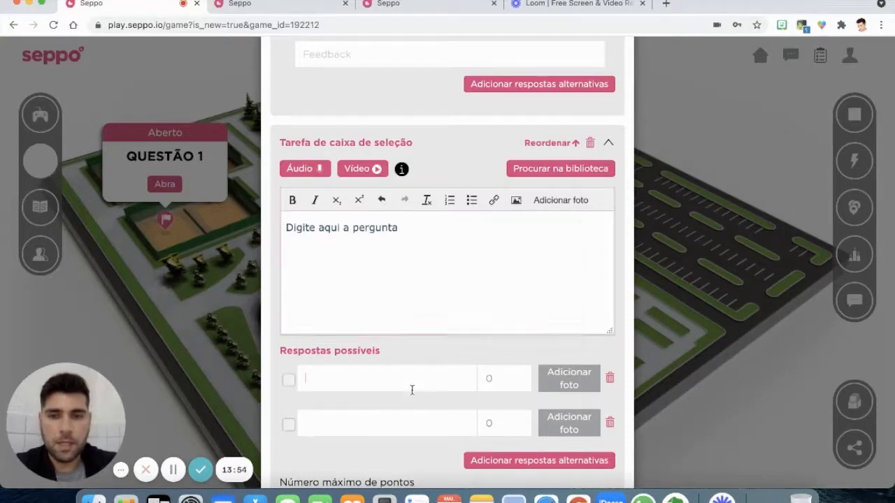
click(357, 357)
click(343, 422)
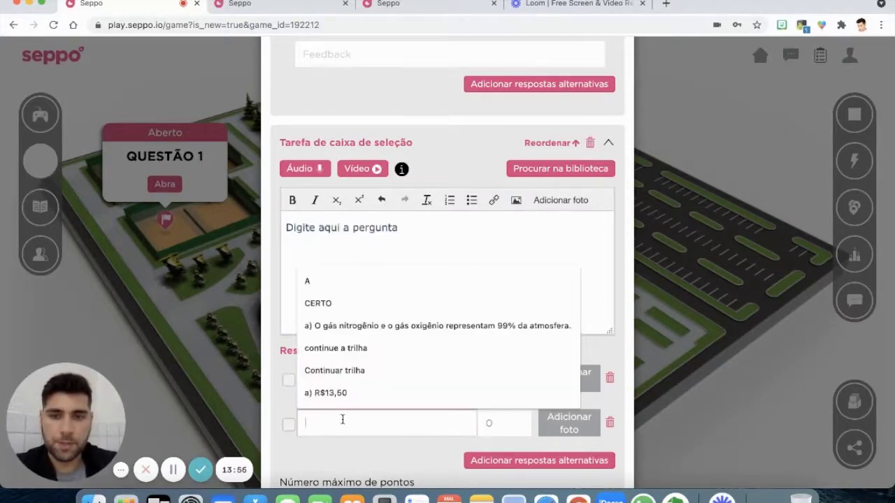
click(343, 372)
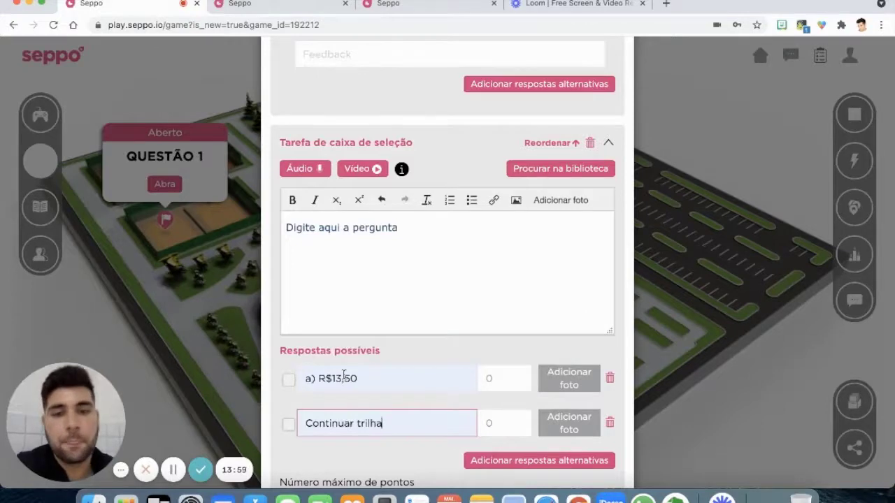
Set the points for answer a) of the multiple-choice question to 100
scroll(343, 376, up, 10)
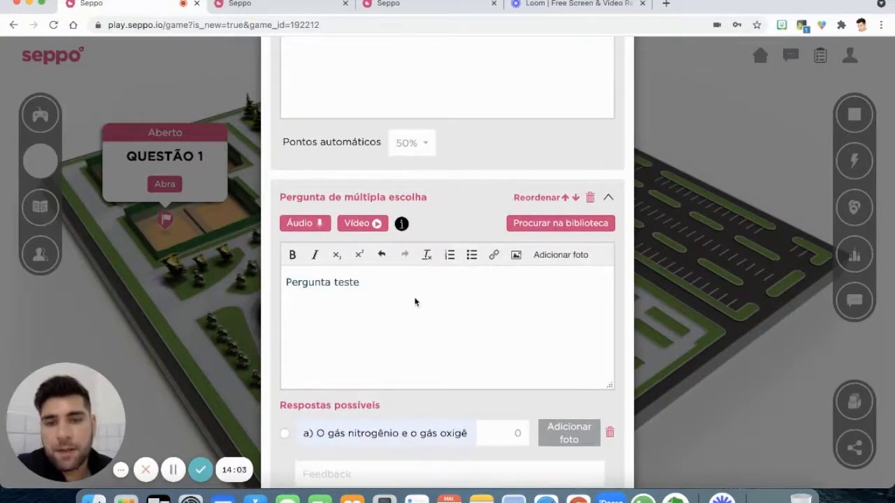
scroll(414, 301, down, 4)
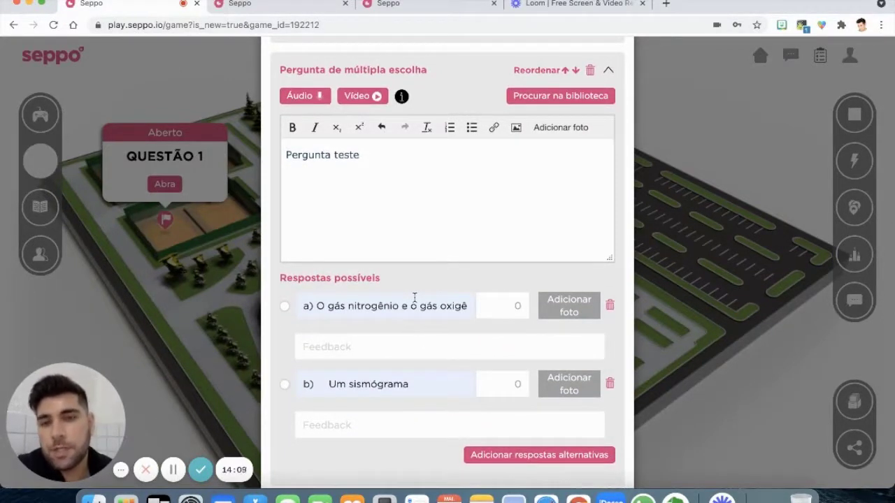
click(488, 301)
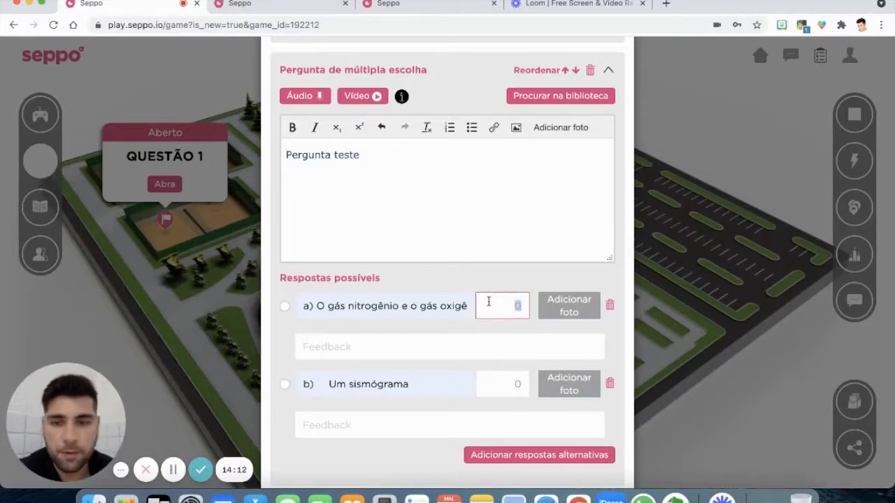
text(100)
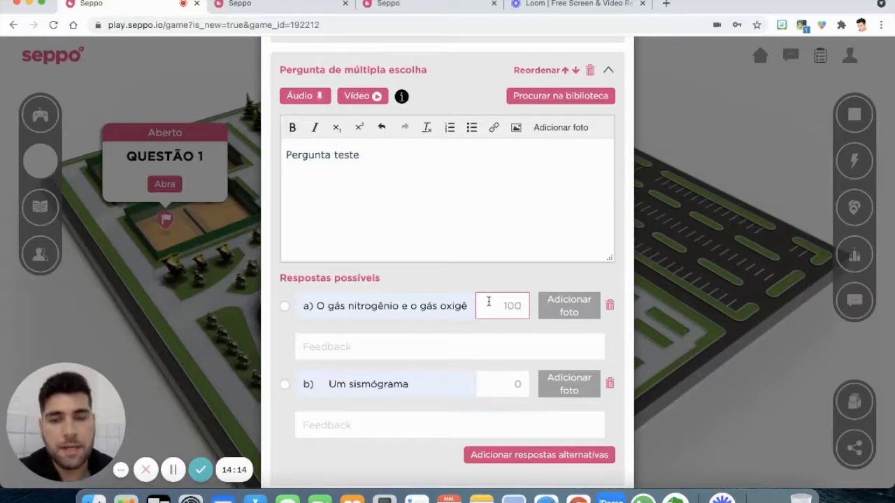
click(502, 385)
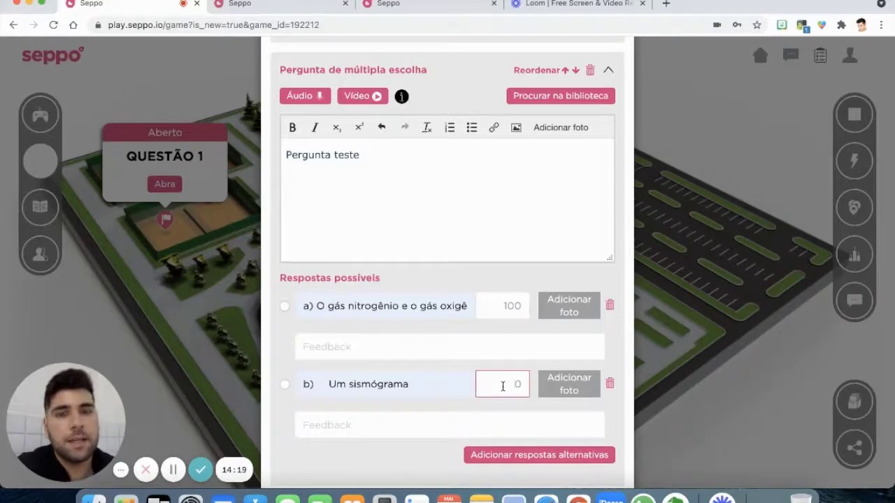
Set the points of the checkbox task's answers to 30 for "a) R$13,50" and 50 for "Continuar trilha"
scroll(502, 386, down, 5)
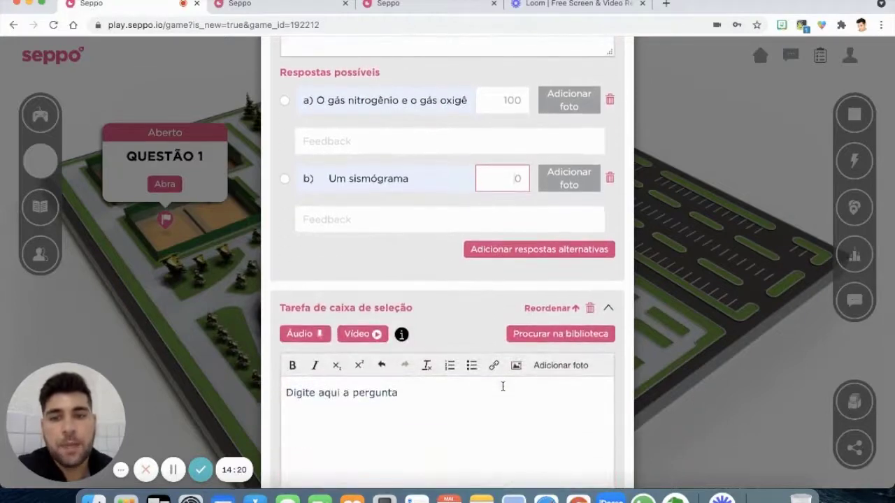
scroll(397, 452, down, 5)
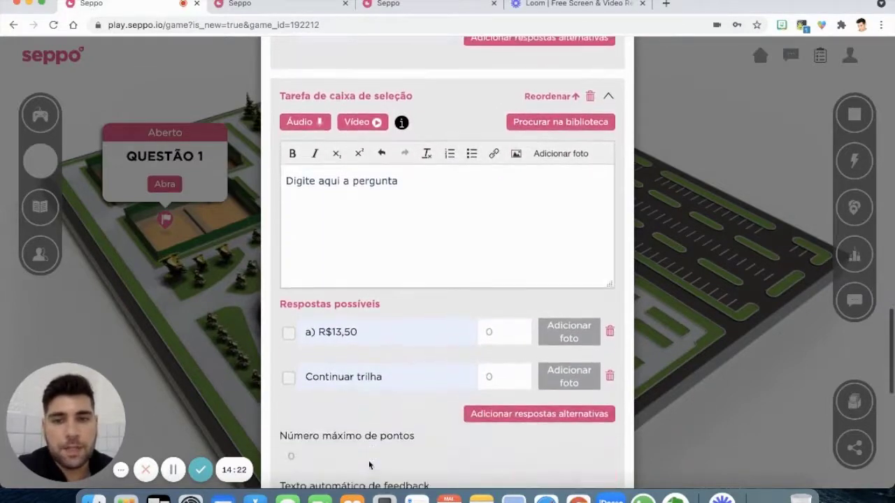
click(504, 327)
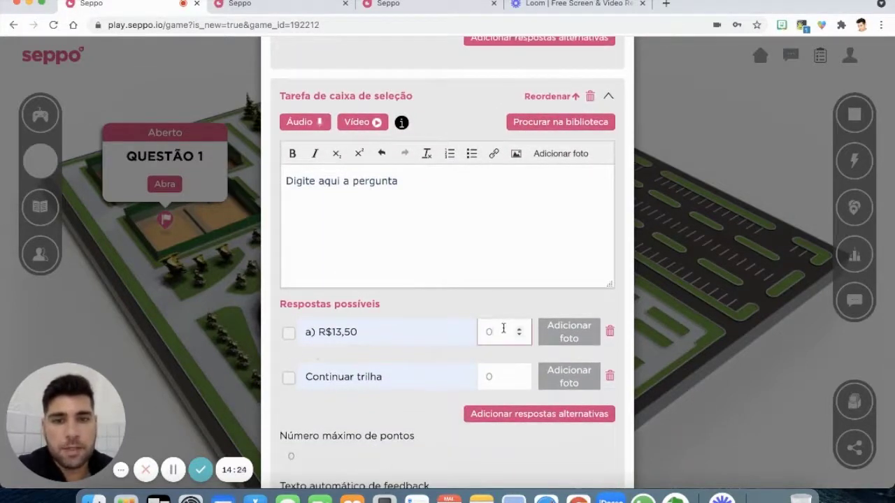
text(1)
key(BackSpace)
text(3)
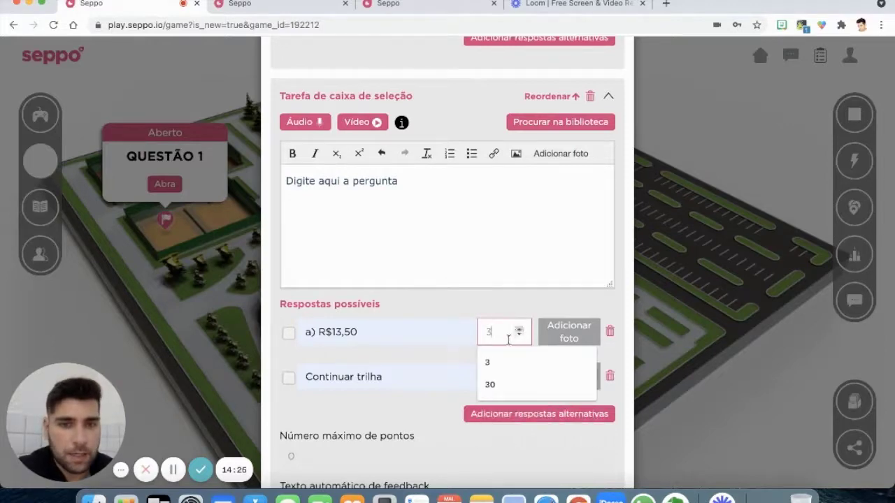
text(0)
click(517, 375)
text(5)
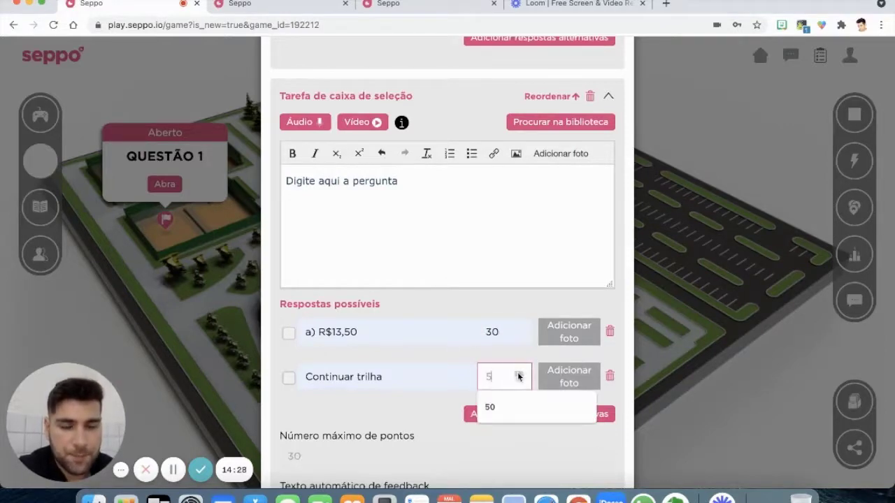
click(507, 410)
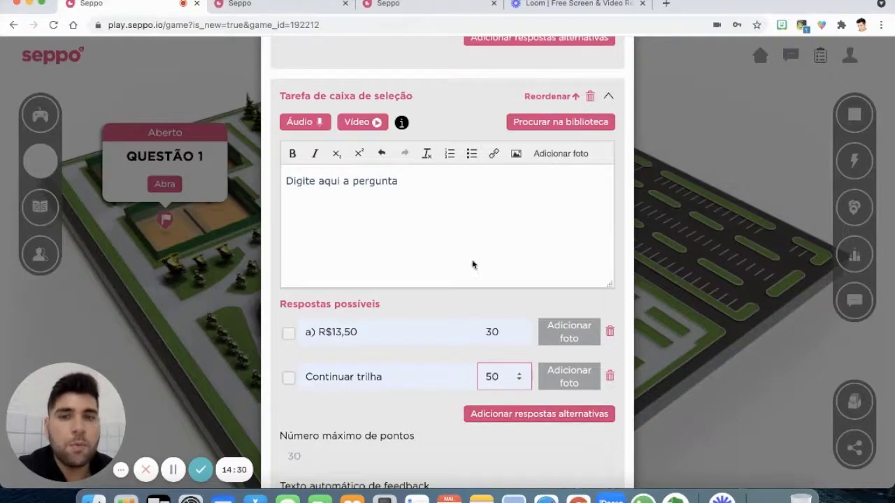
Save and close task QUESTÃO 1 and move its marker from the sand court to the trees beside the school building
scroll(429, 287, up, 20)
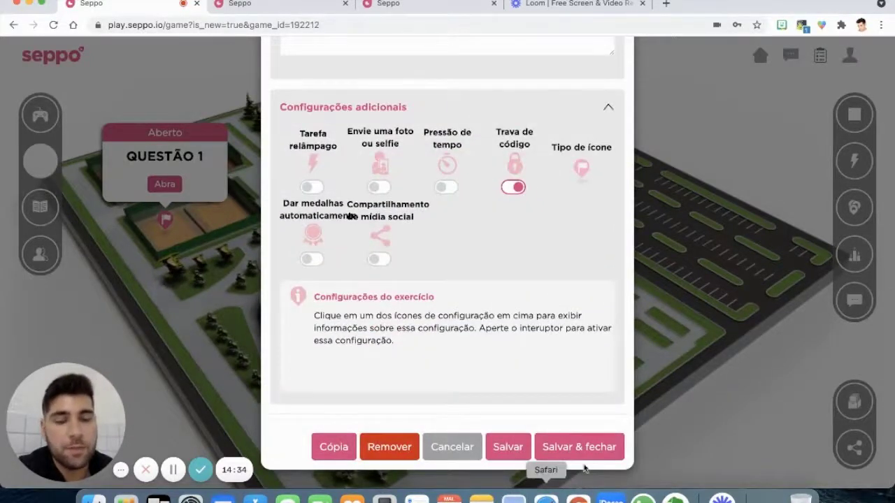
click(580, 441)
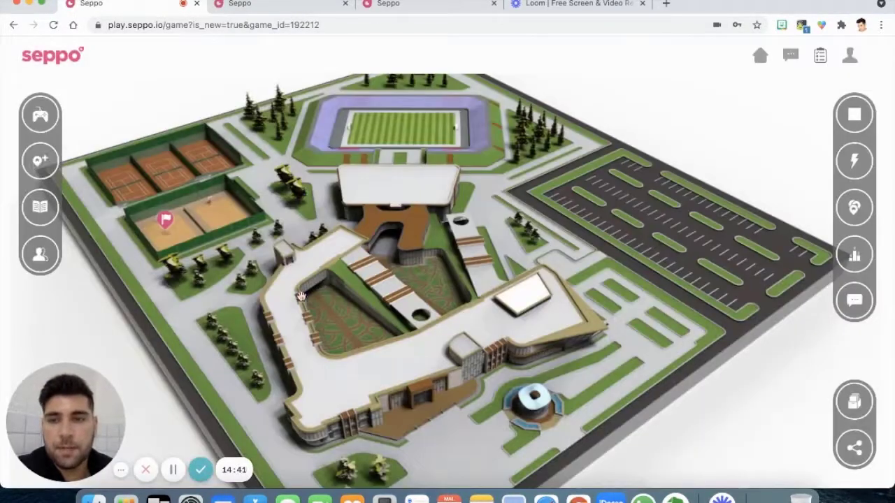
click(165, 220)
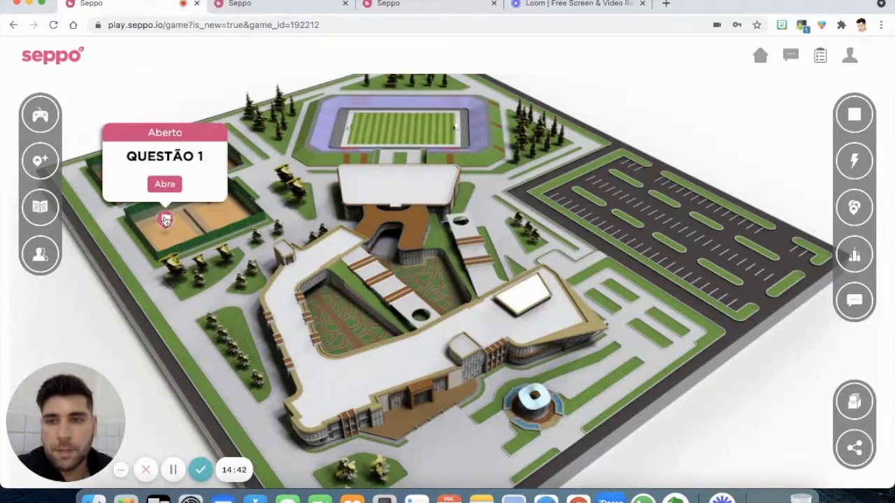
drag(164, 220, 251, 275)
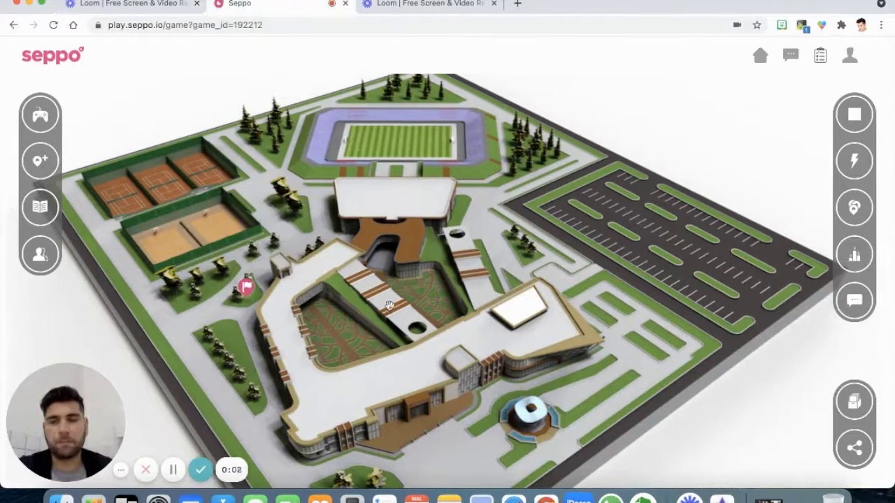
Create a new task with a fill-in-the-blank question and name it "Questão 2"
click(40, 160)
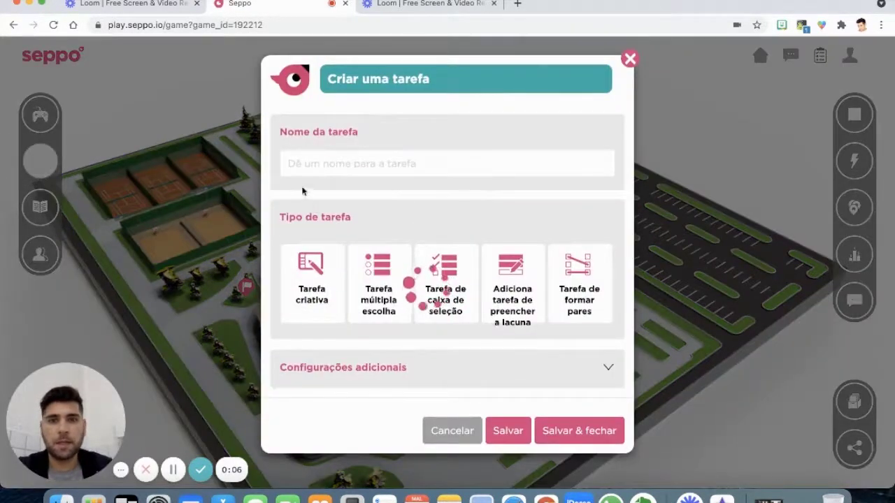
click(514, 280)
scroll(405, 220, up, 5)
click(371, 166)
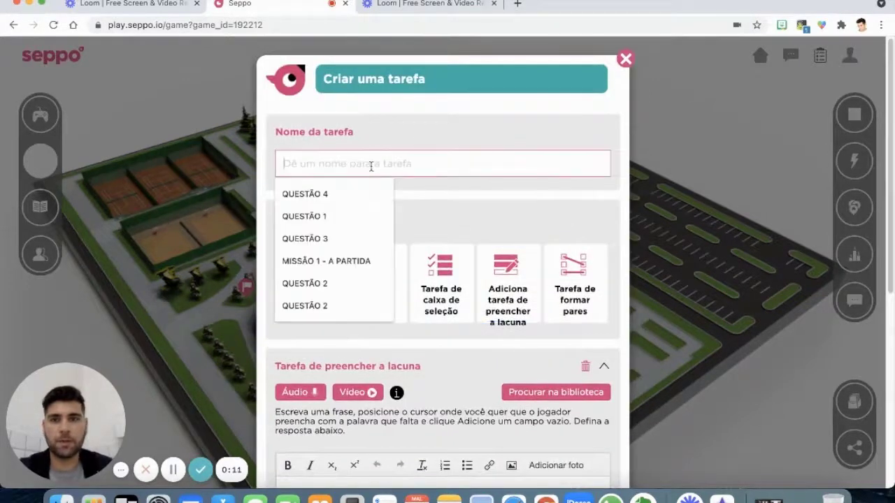
text(Questão 2)
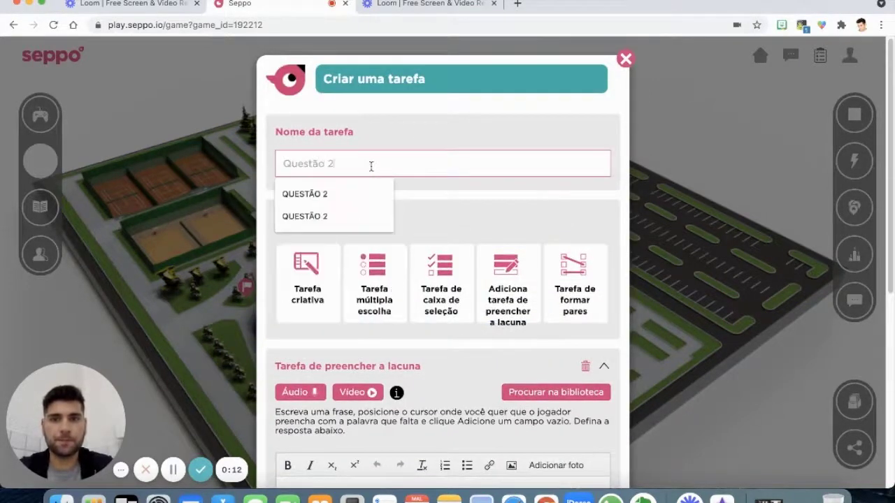
Write "O planeta Terra é consitituído por camadas atmosféricas." as the fill-in sentence, with a blank field between "por" and "camadas"
scroll(454, 325, down, 5)
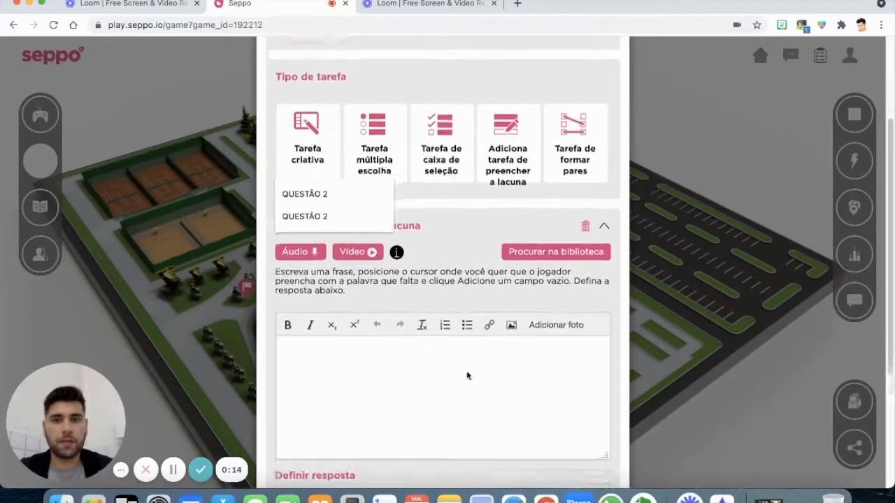
click(464, 366)
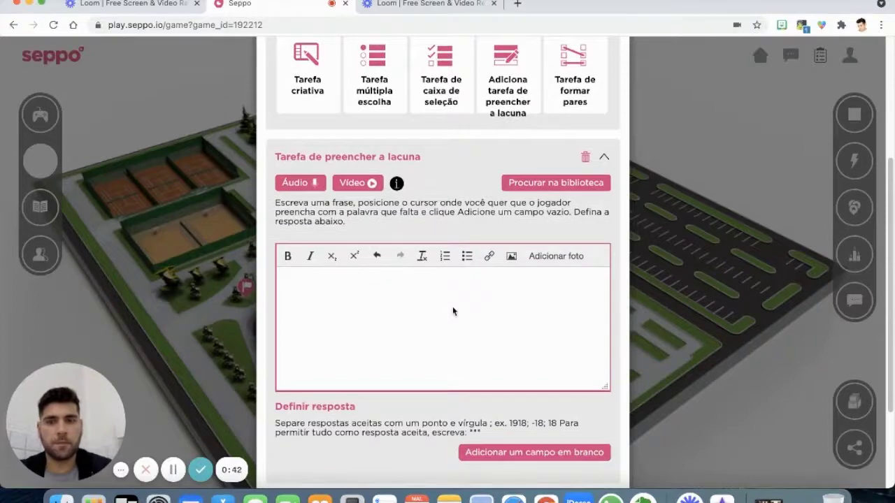
text(plan)
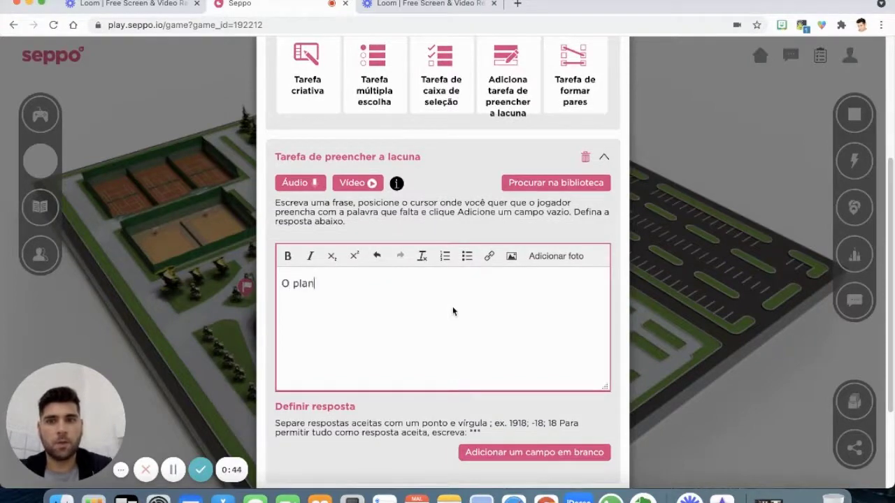
text(eta Terra é )
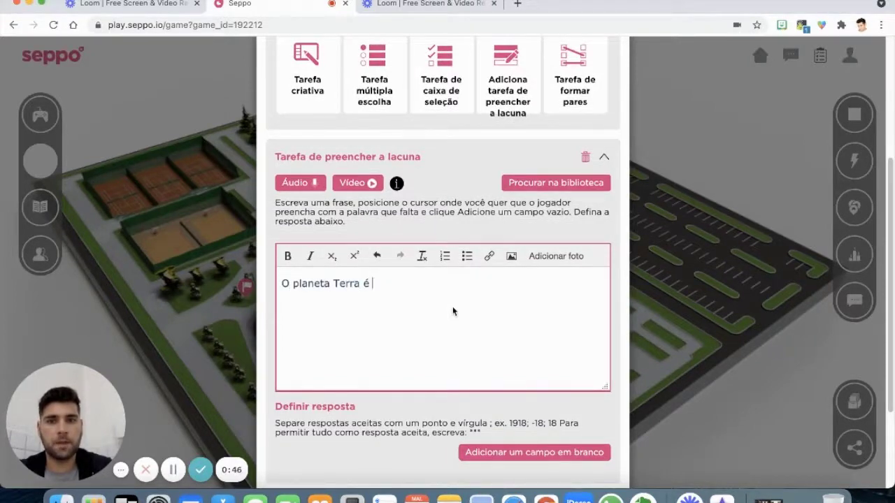
text(consititui)
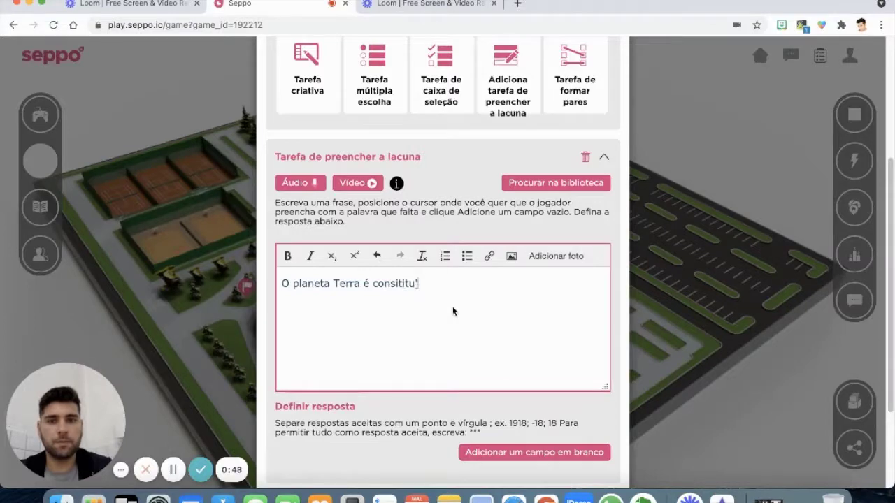
text(do por)
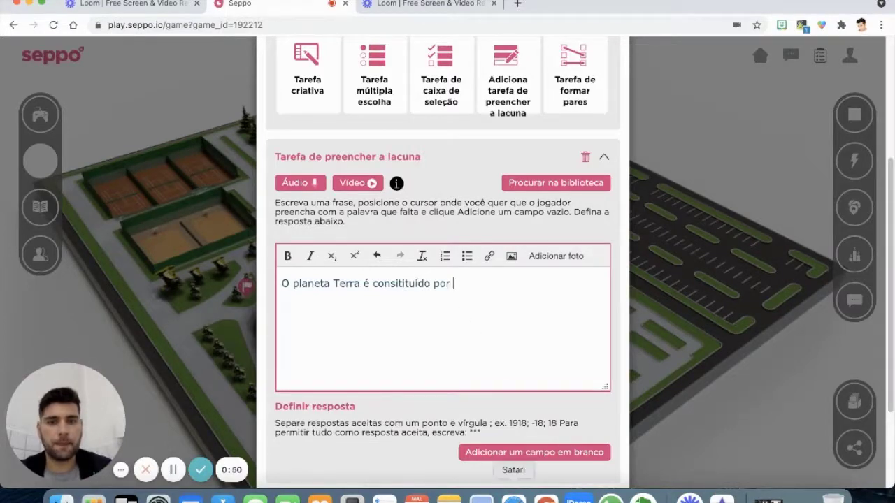
click(501, 453)
text(c)
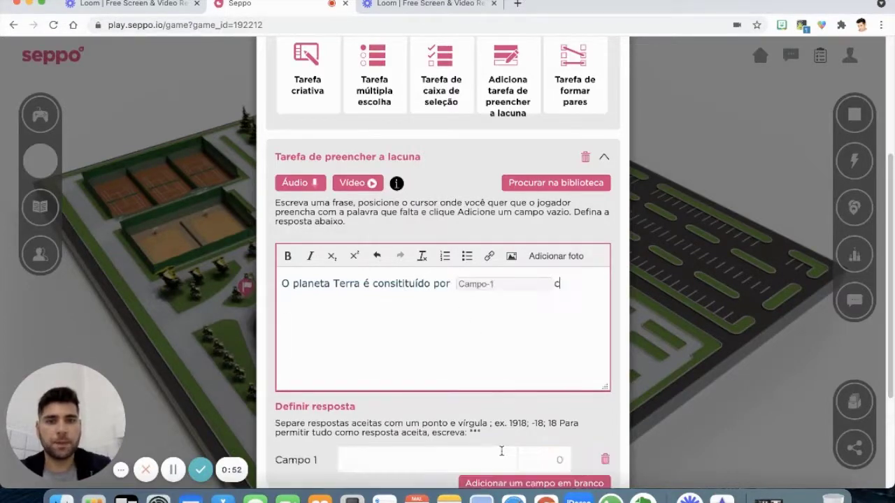
text(amadas atmosfér)
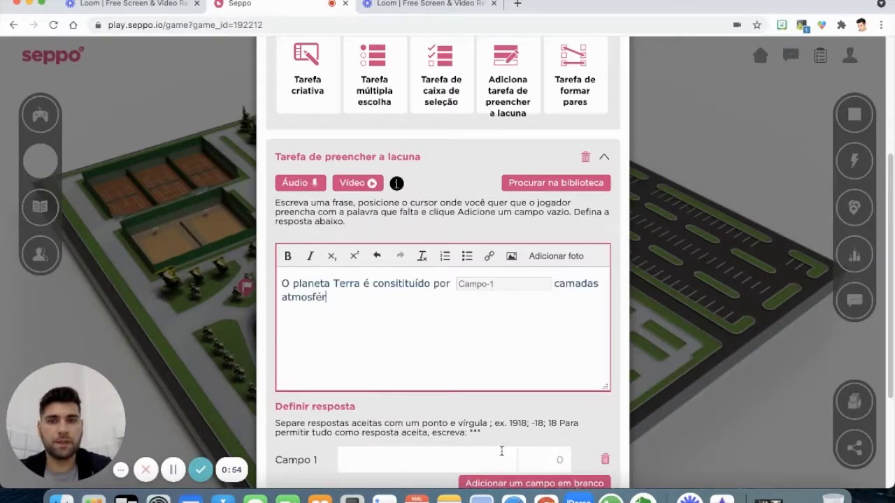
text(icas.  )
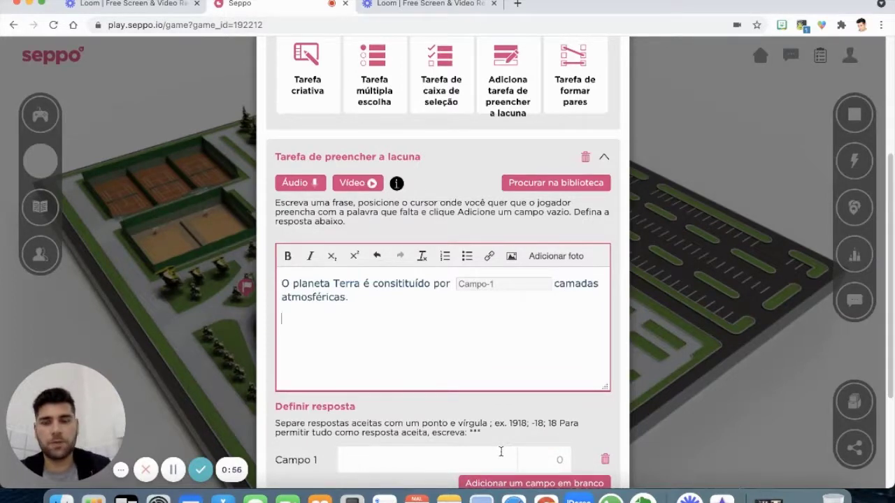
Add a second line, "A camada mais próxima da Terra é conhecida como", ending with a blank field and a period
text(A ca)
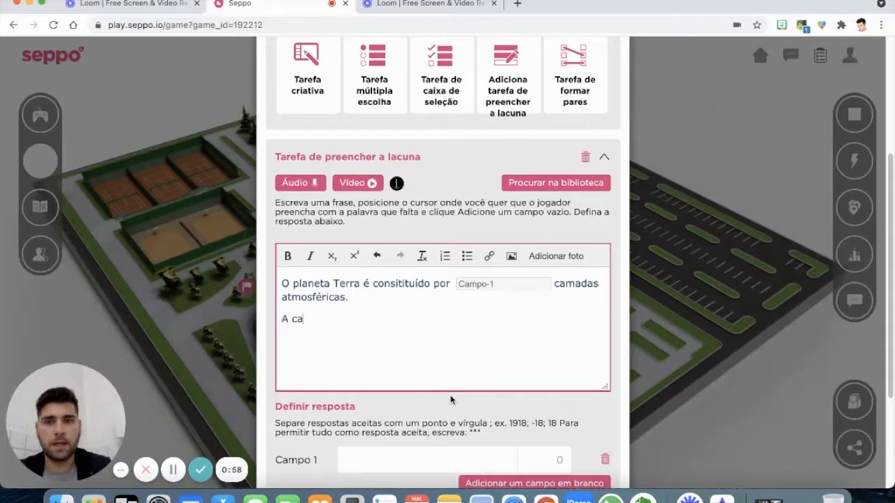
text(mada mais pró)
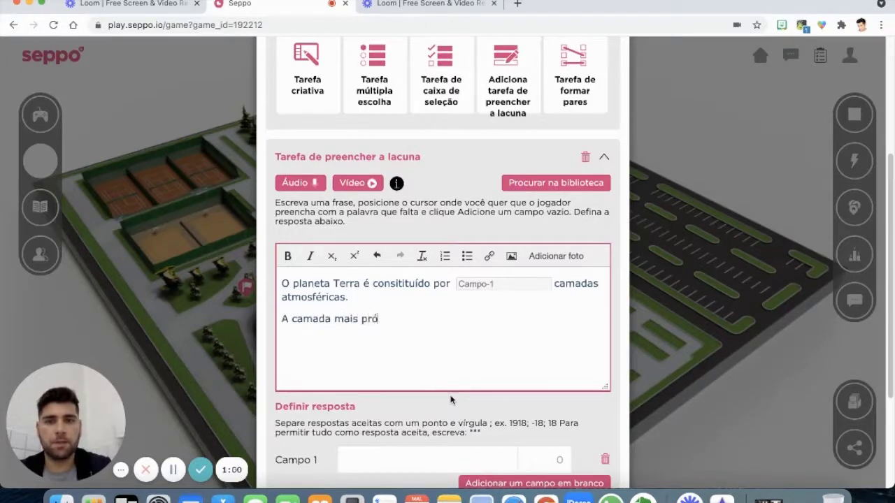
text(xima da Terra é con)
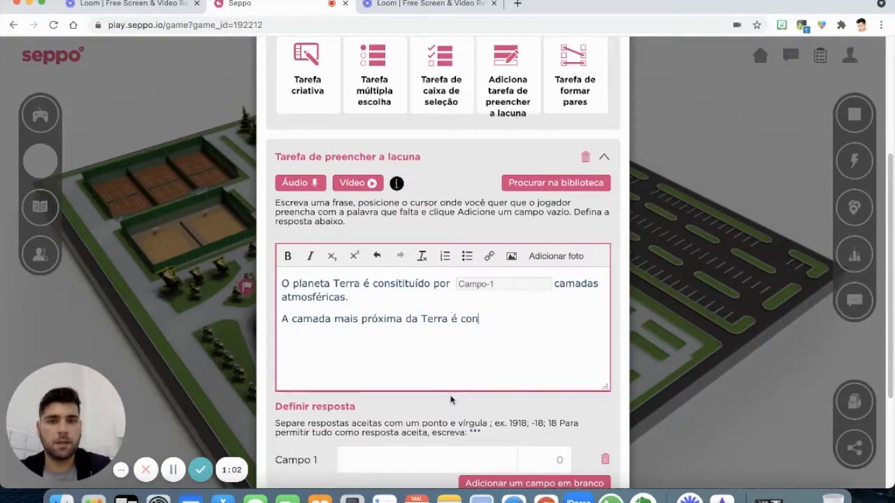
text(hecida como)
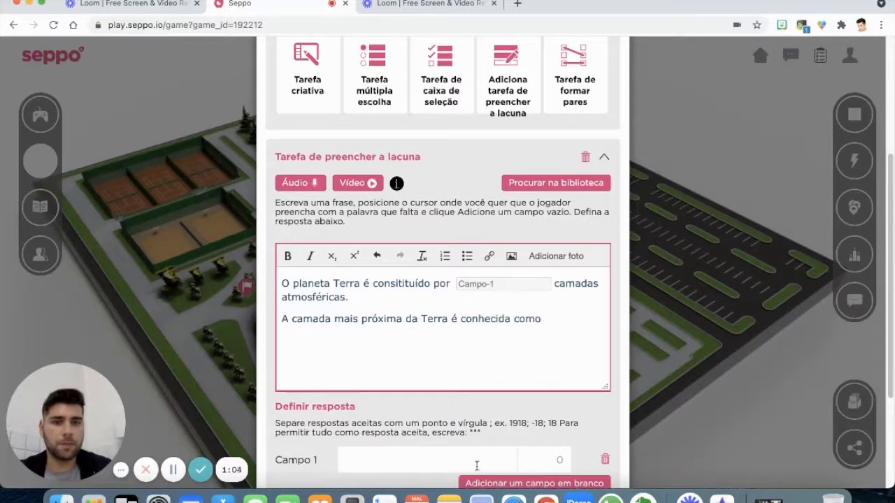
scroll(488, 401, down, 3)
click(493, 361)
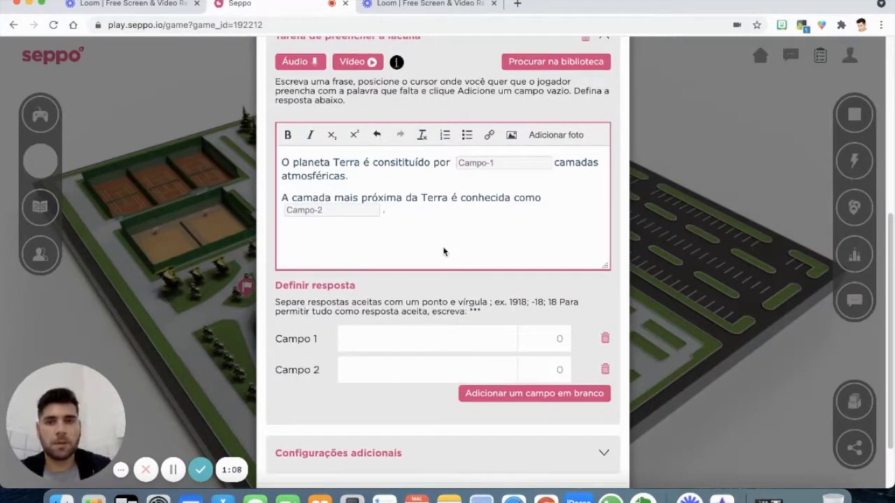
Define "cinco" as the accepted answer for Campo 1, worth 100 points
click(359, 337)
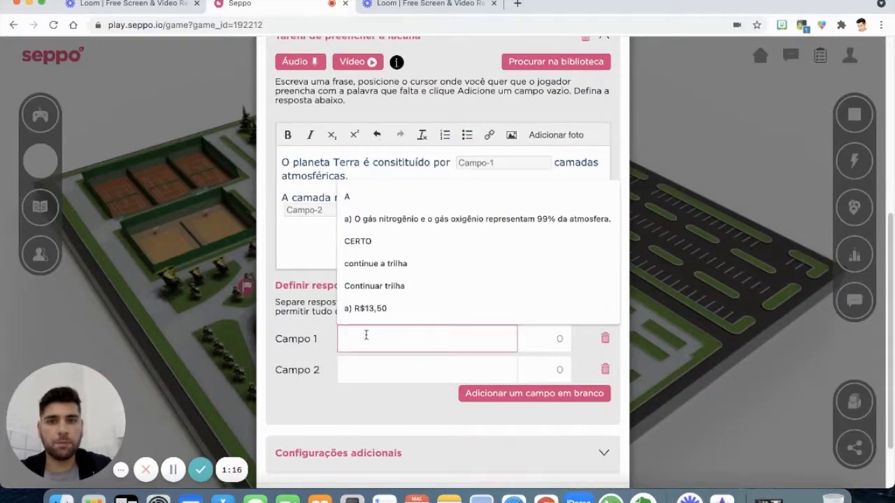
text(cinco)
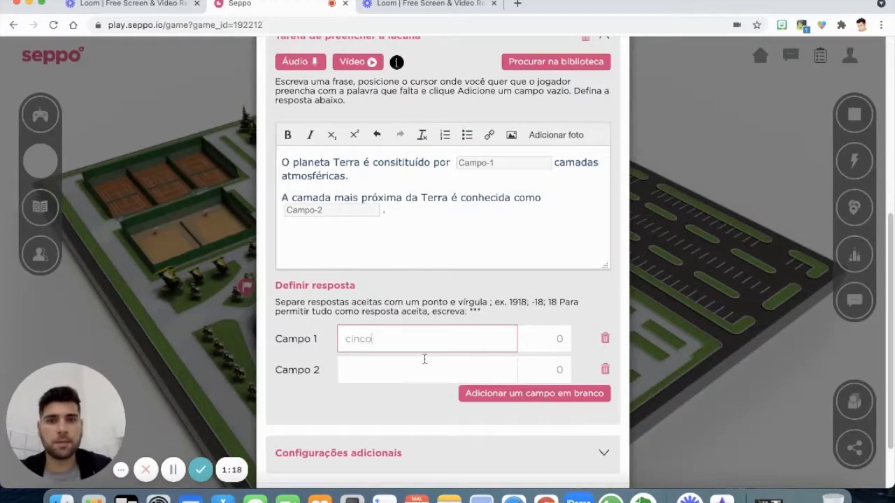
click(543, 341)
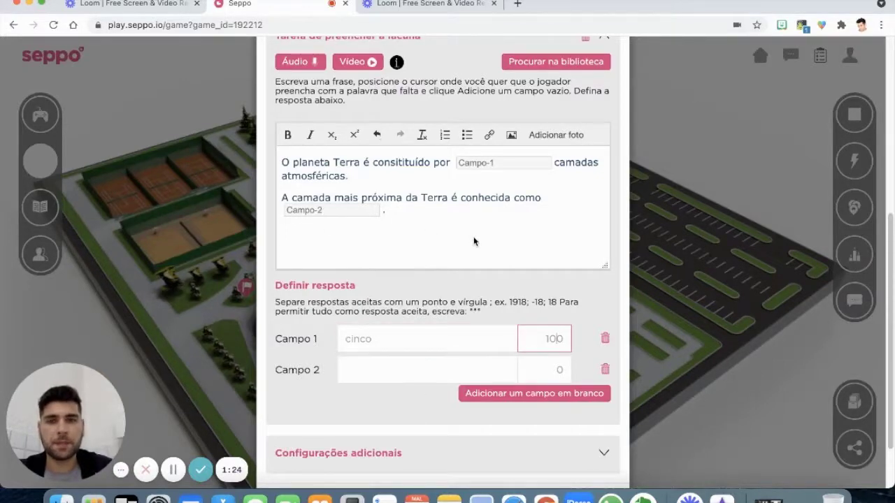
Define "troposfera" as the accepted answer for Campo 2, worth 100 points, and save and close the task
click(383, 368)
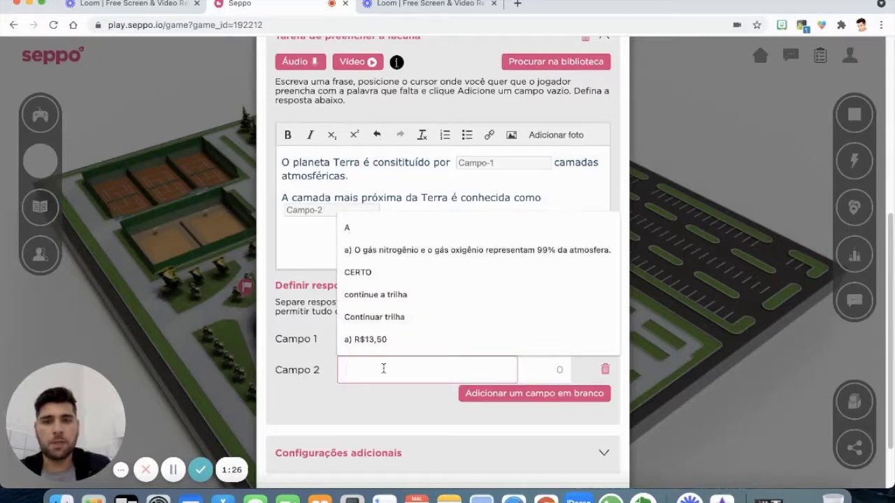
text(troposfera)
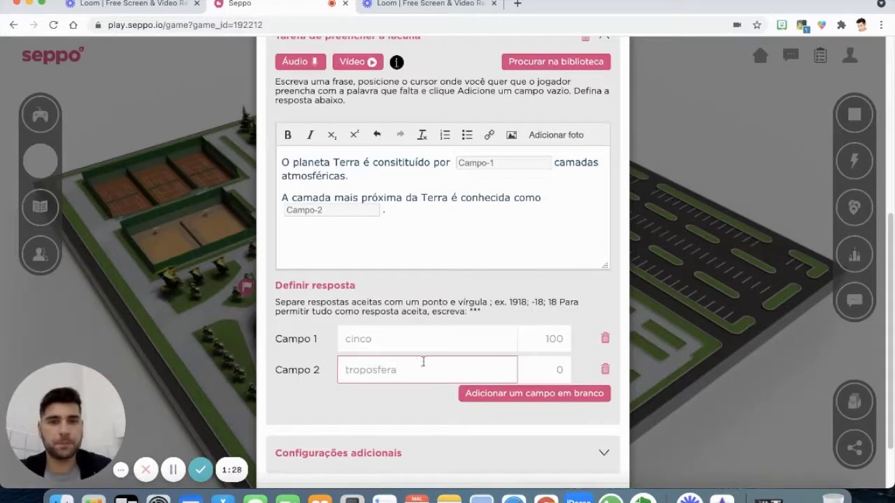
click(539, 371)
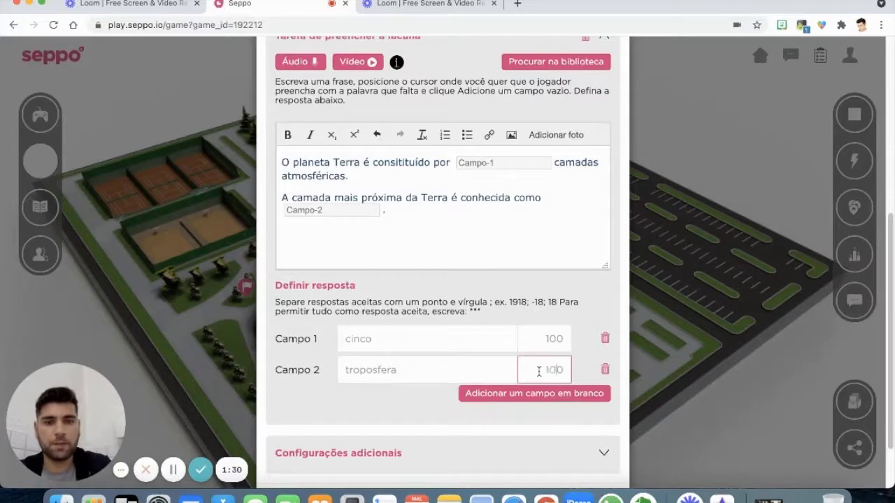
scroll(416, 366, down, 2)
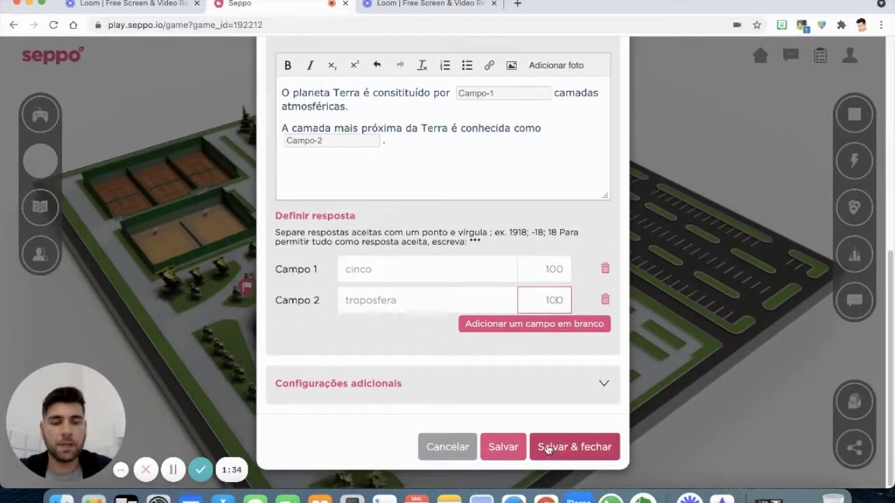
click(570, 456)
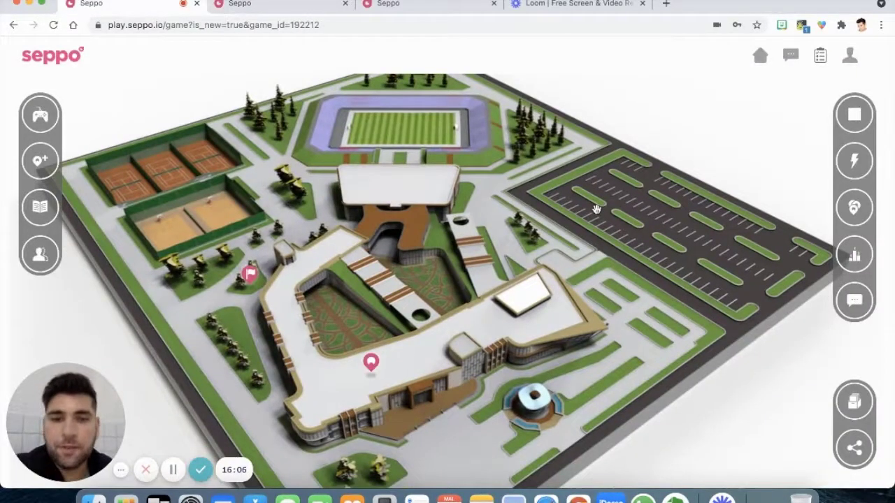
Place the QUESTÃO 2 marker on the school's parking lot
click(595, 210)
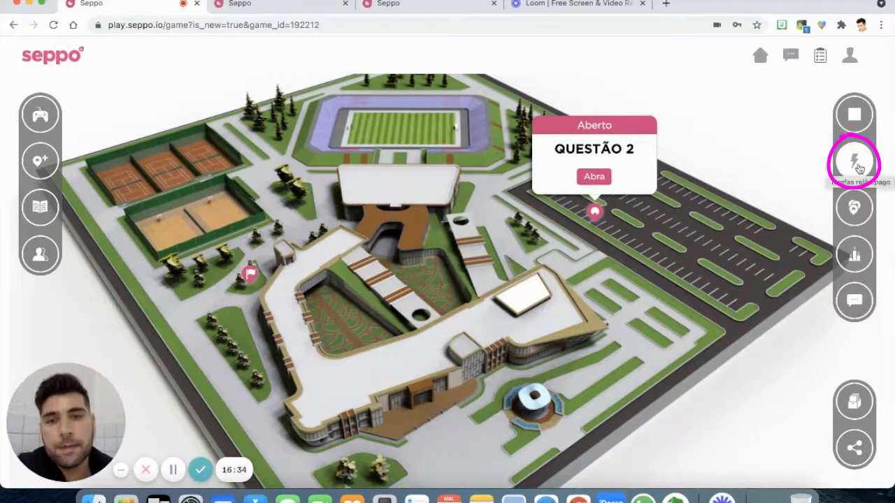
Review the task list, expanding QUESTÃO 1 and checking the team filter options, and close it
click(857, 219)
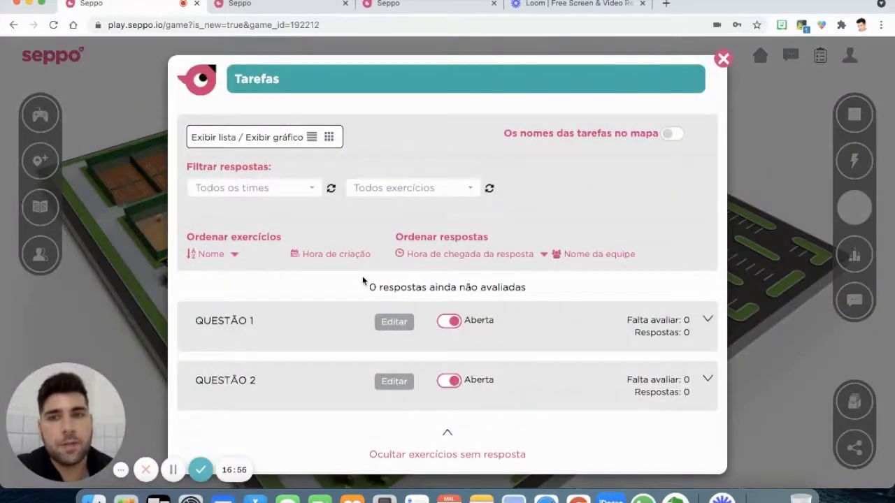
scroll(362, 281, down, 1)
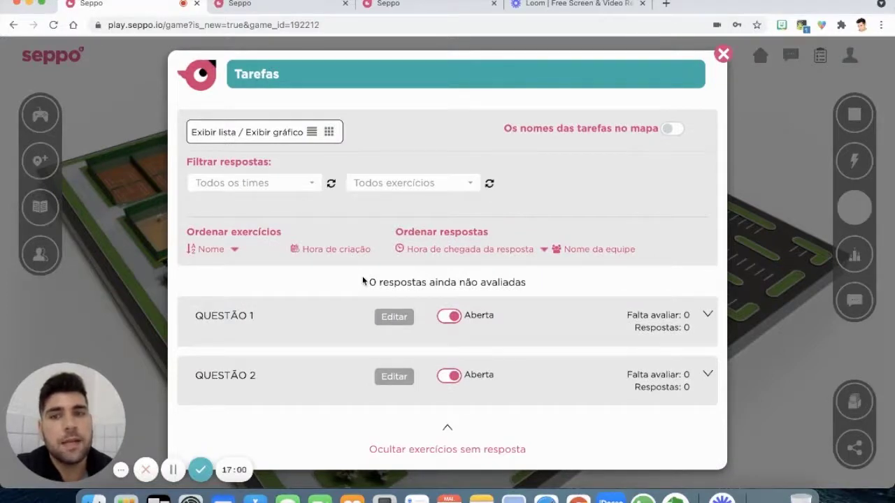
click(316, 183)
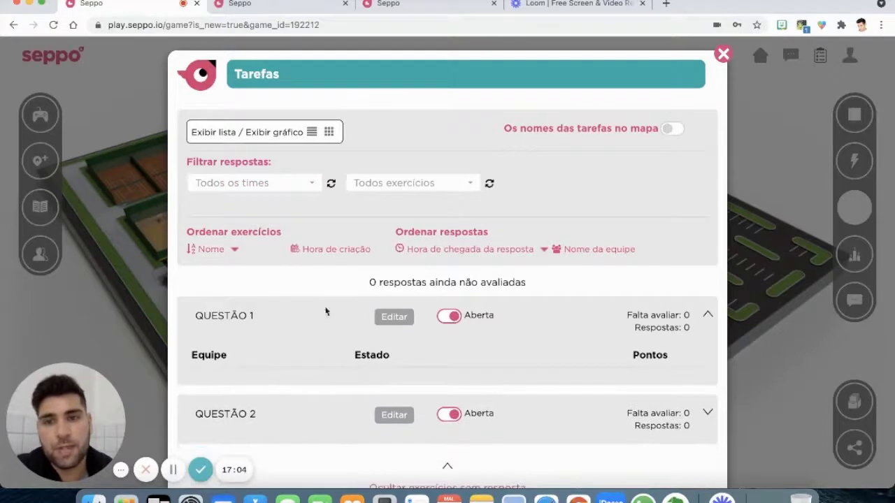
scroll(311, 349, down, 2)
click(313, 147)
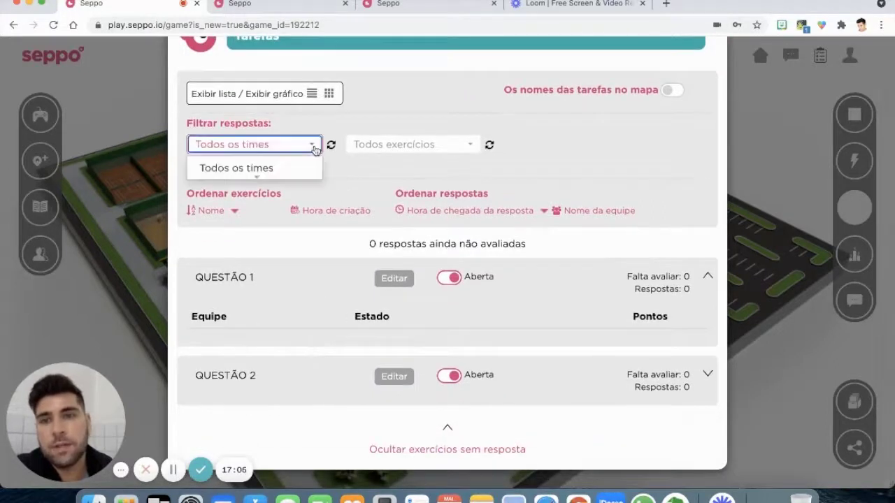
click(602, 145)
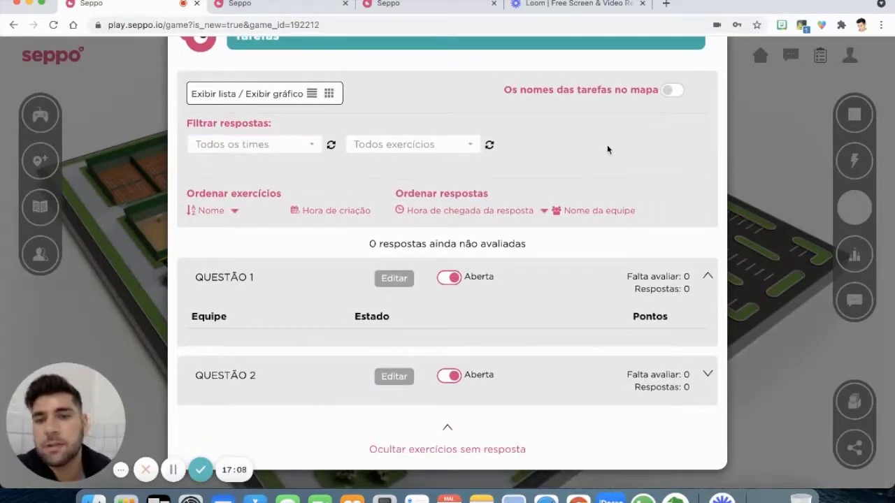
click(774, 190)
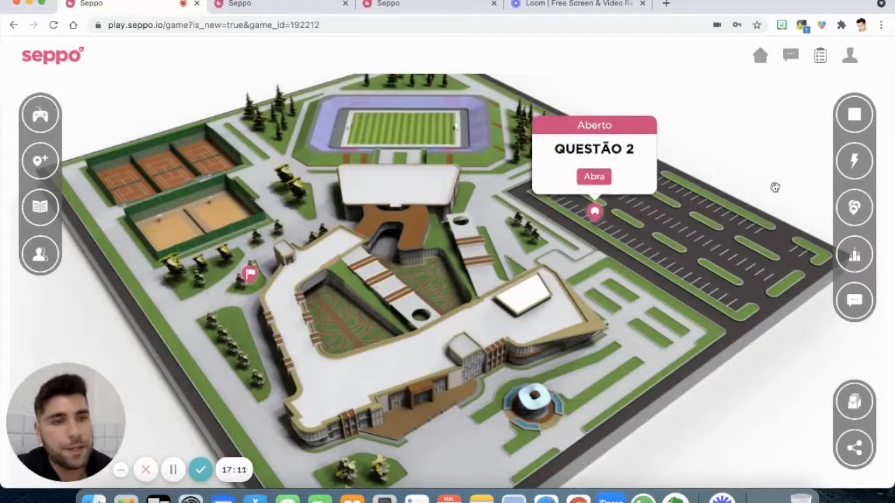
View the game's ranking and its message wall, closing each one
click(859, 257)
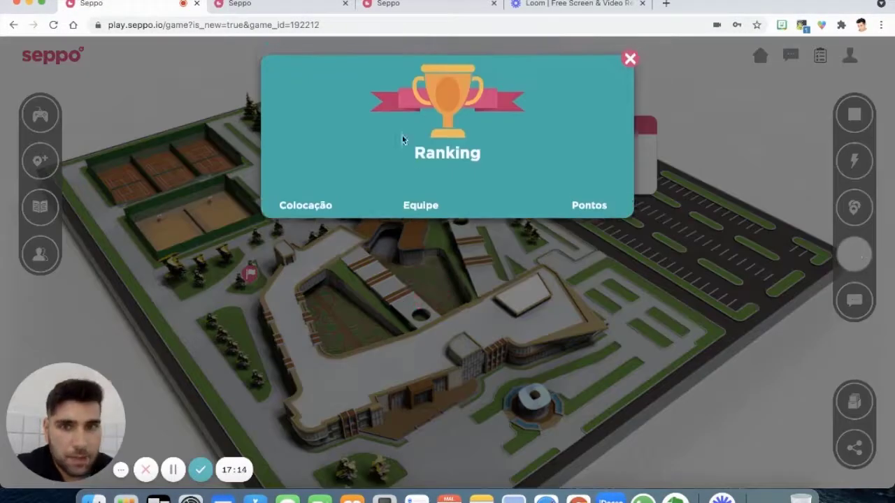
click(630, 59)
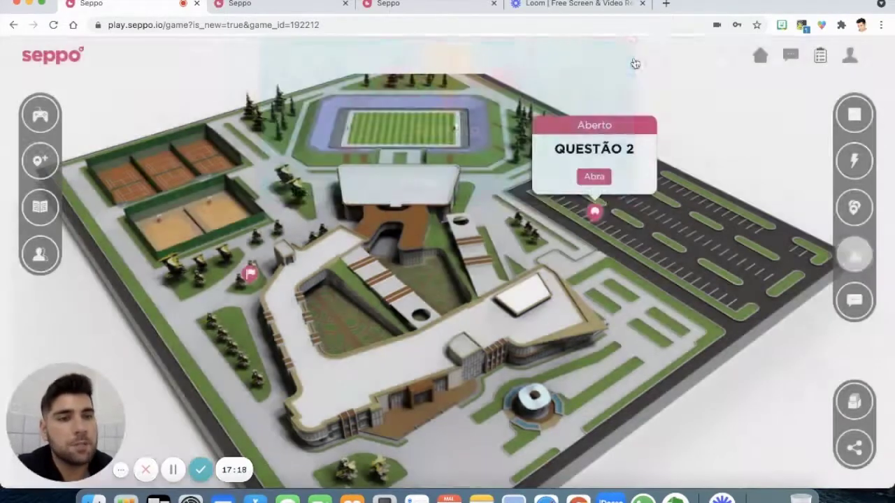
click(866, 308)
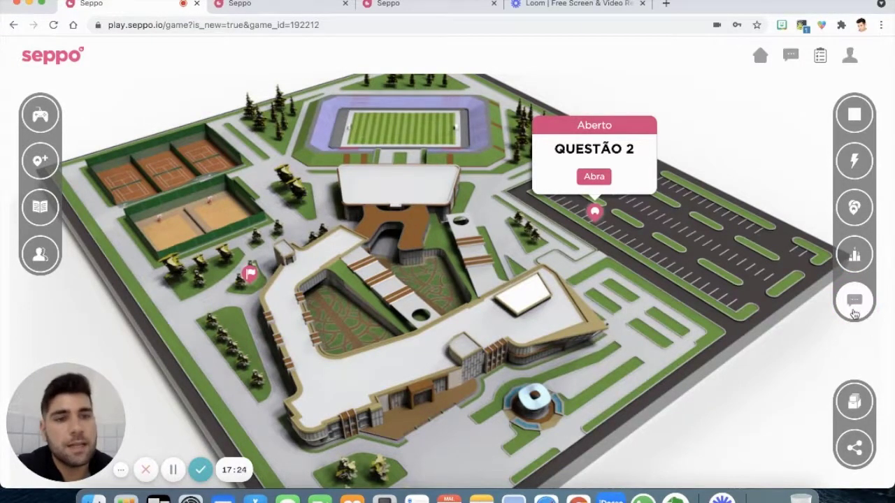
click(854, 304)
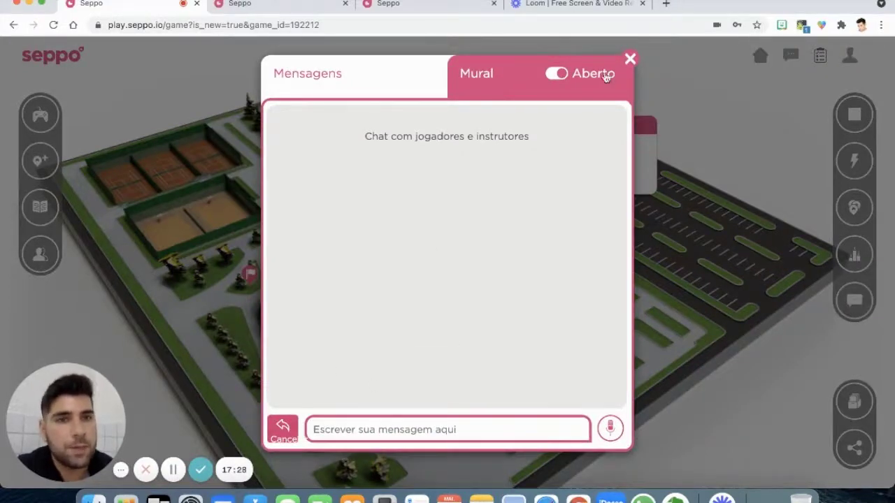
click(629, 59)
Look through the game summary page's main figures and task overview, and return to the board
click(849, 412)
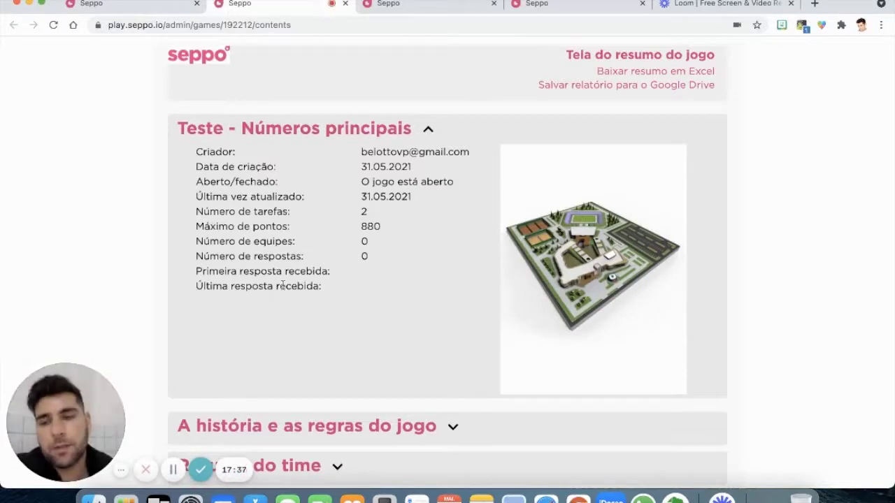
scroll(282, 287, down, 2)
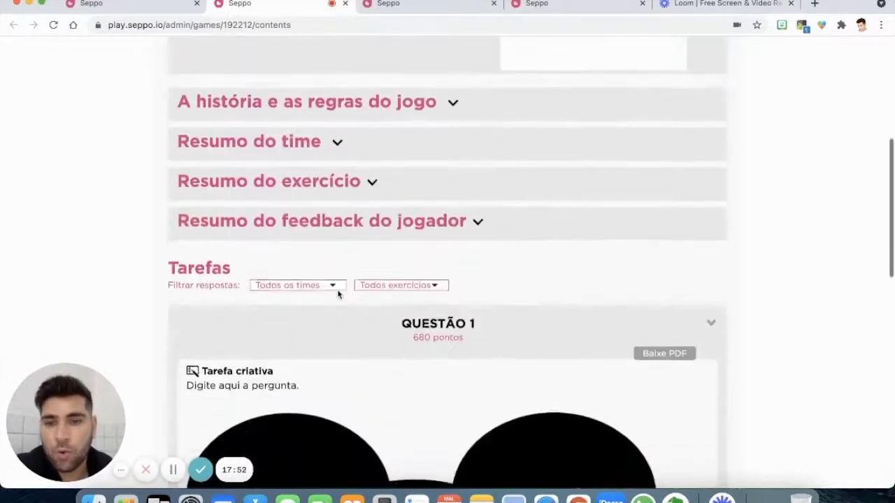
scroll(338, 294, down, 1)
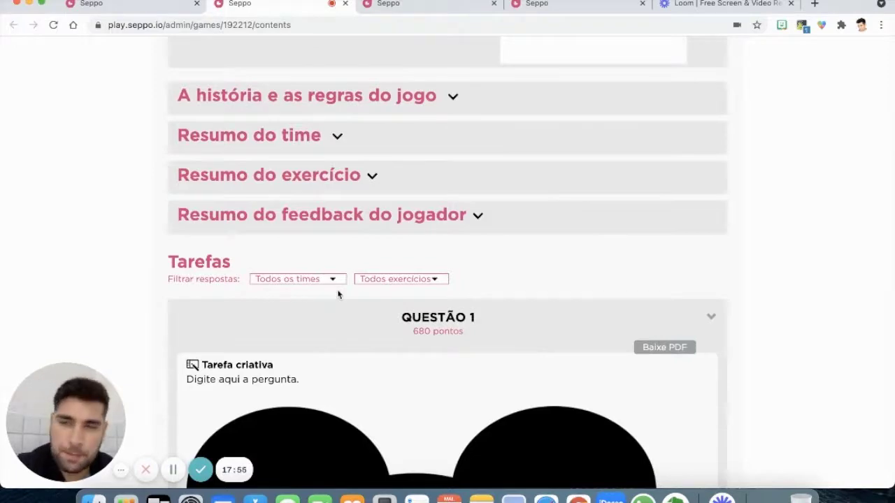
scroll(338, 294, up, 5)
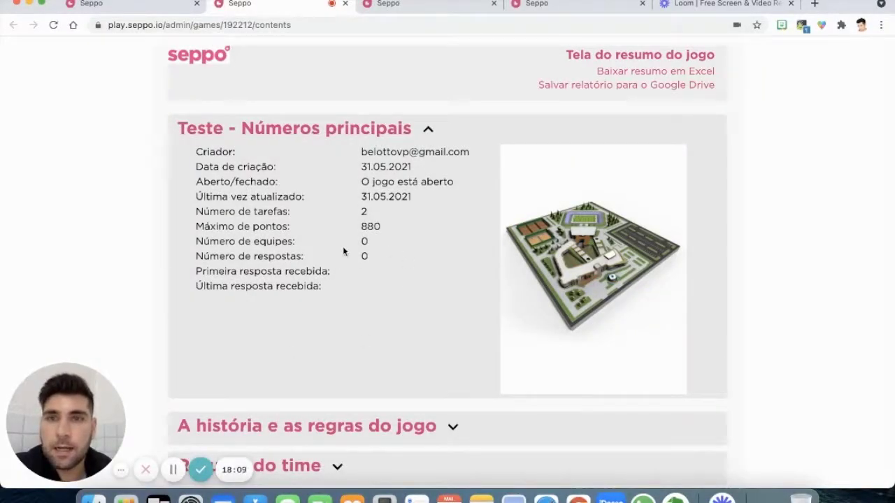
click(345, 4)
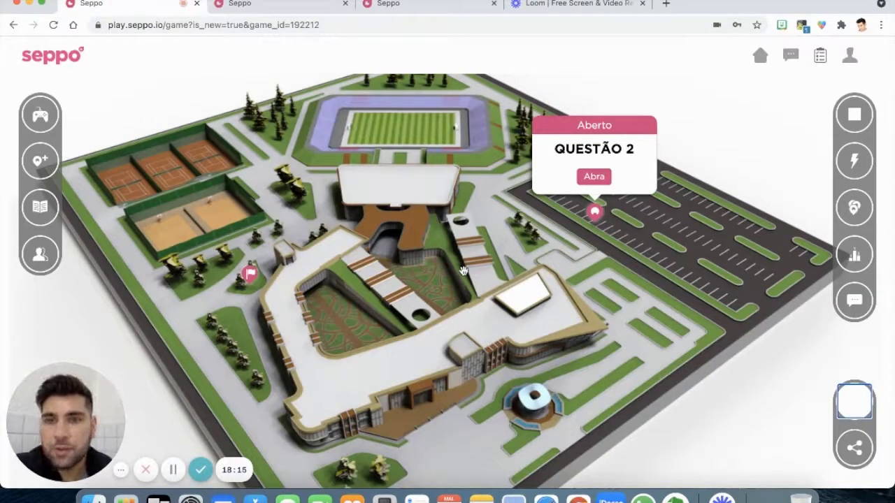
Load play.seppo.io in a private window and enter as a player with the game's PIN code
key(super+shift+n)
text(play.seppo.io)
key(Return)
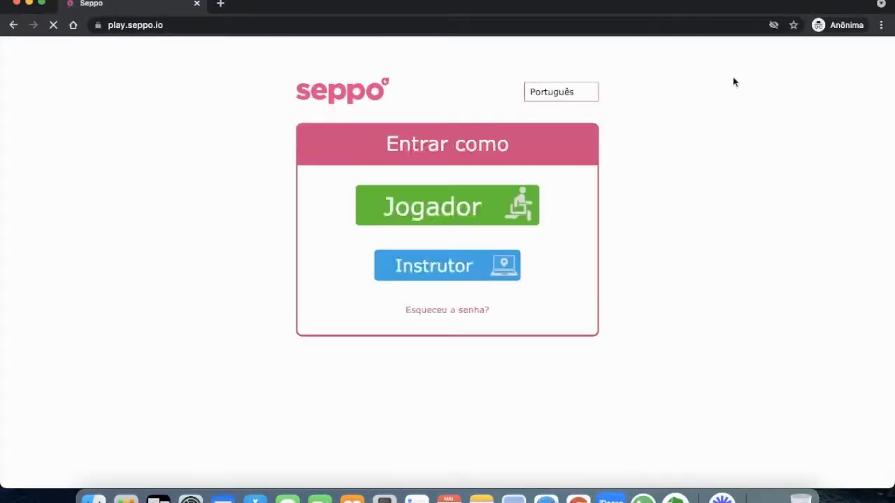
click(440, 207)
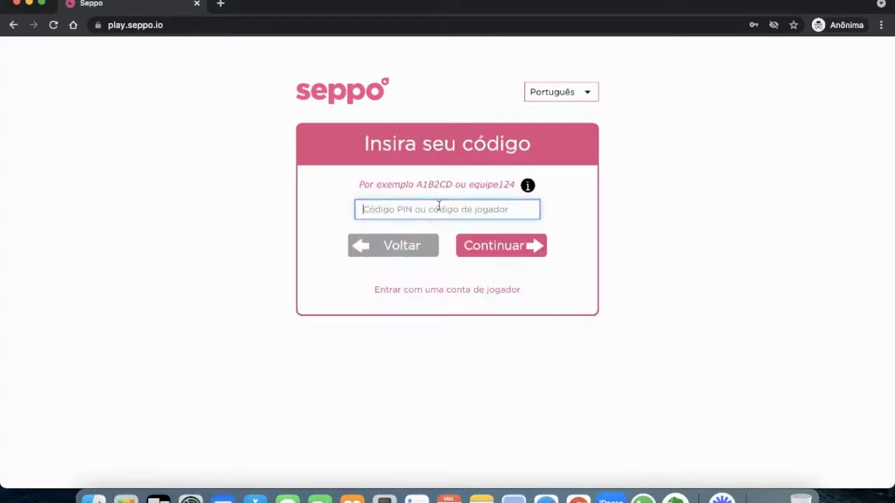
text(8381C7)
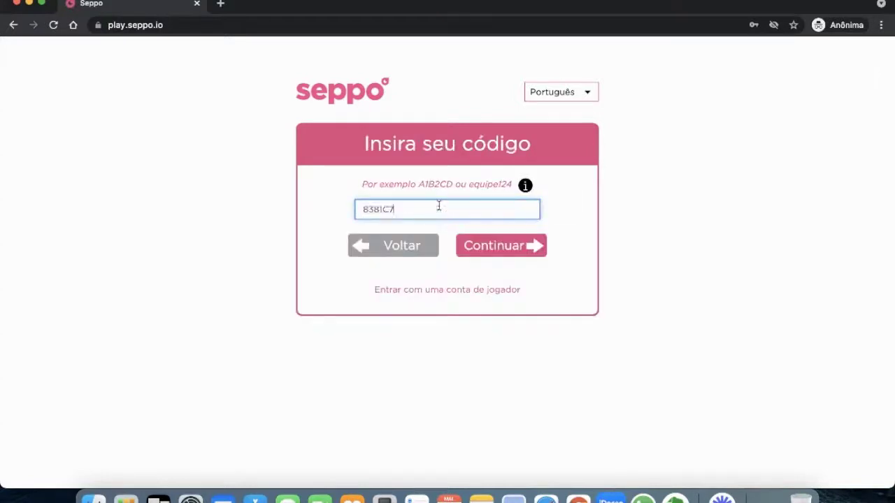
click(485, 245)
Name the team with the player's first name and submit it
text(Vit)
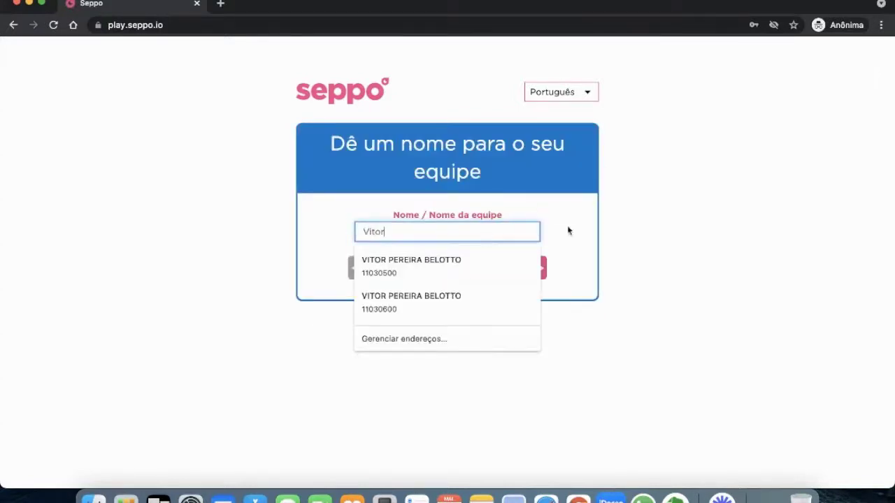
text(or)
click(656, 228)
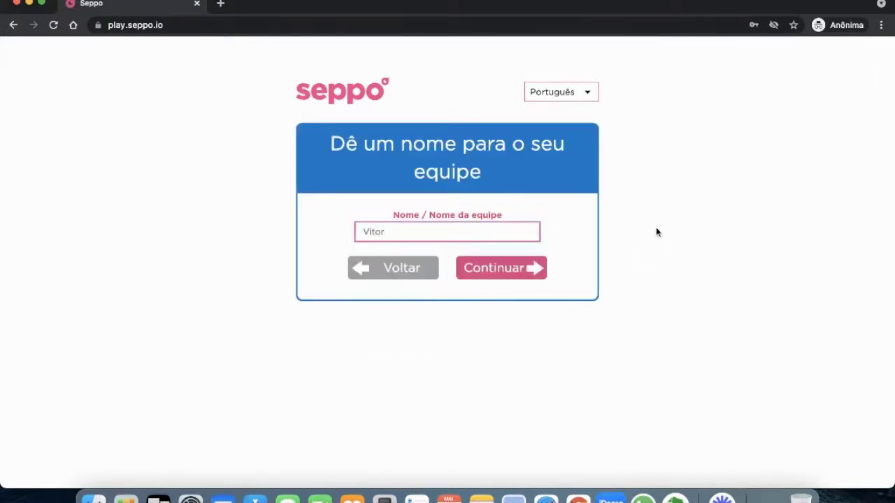
click(522, 271)
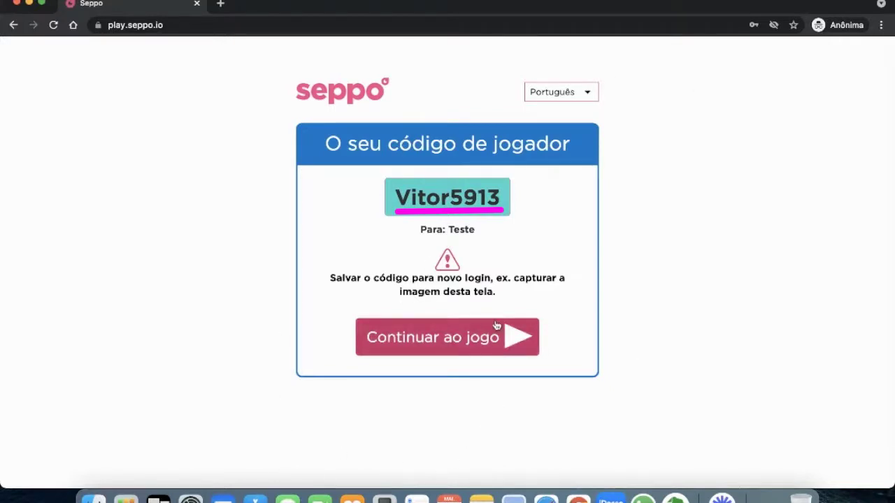
Continue into the Teste game, start playing, and read and close the game's story and rules
click(481, 340)
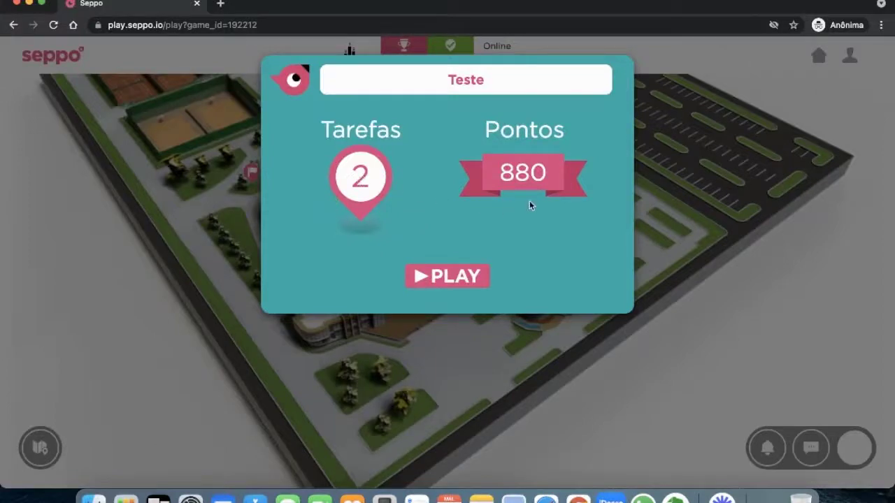
click(443, 281)
scroll(442, 278, down, 2)
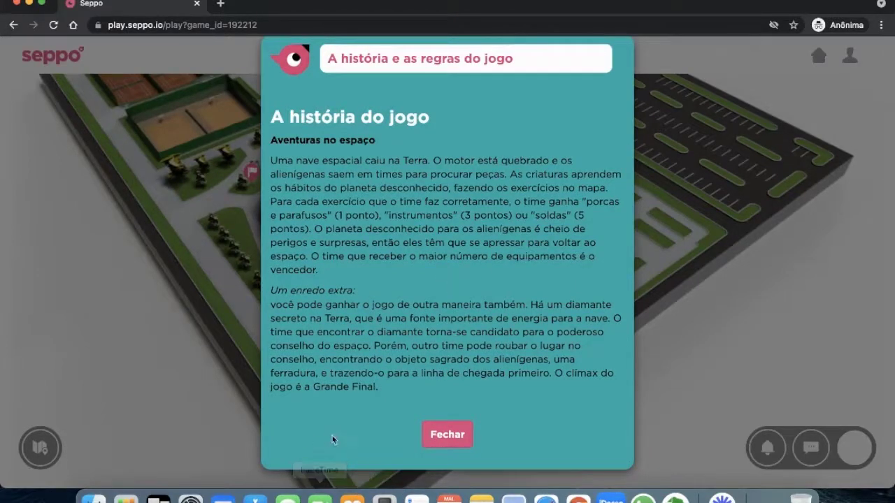
click(447, 434)
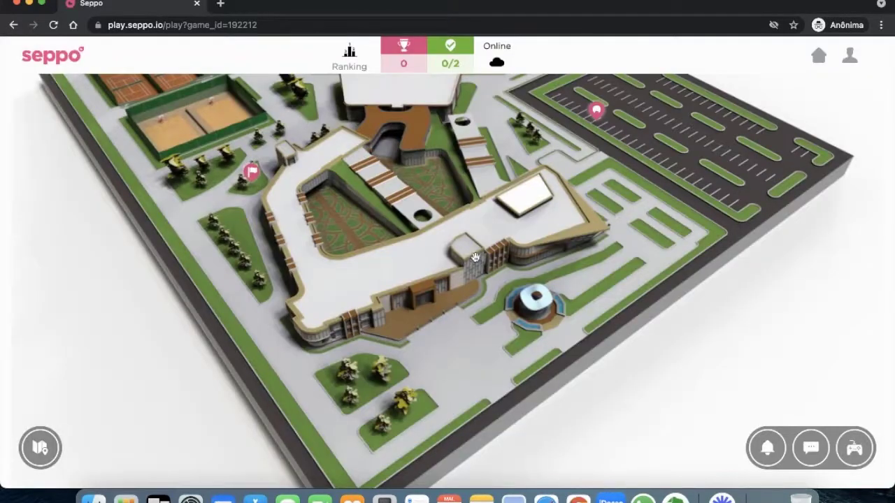
Answer QUESTÃO 2 on the parking lot with "sete camadas" and "troposfera", send it and close the evaluation
scroll(476, 257, up, 5)
scroll(466, 263, down, 4)
scroll(461, 267, down, 5)
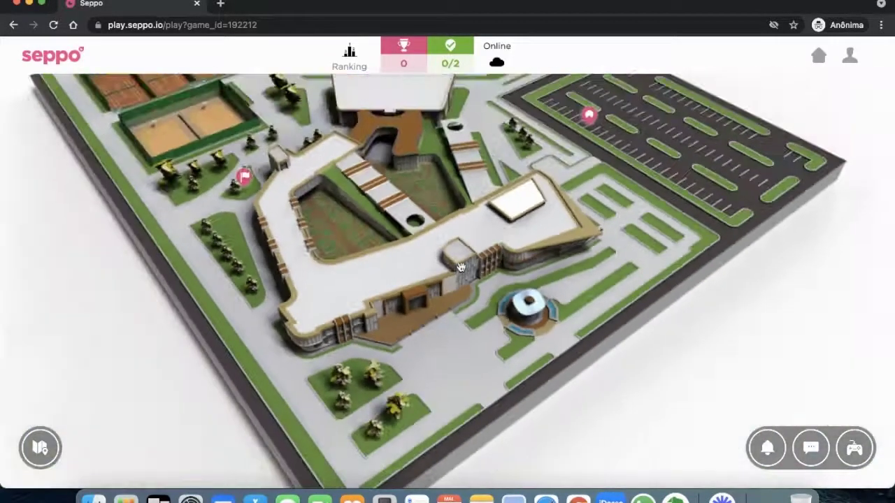
scroll(461, 267, up, 4)
scroll(458, 264, down, 3)
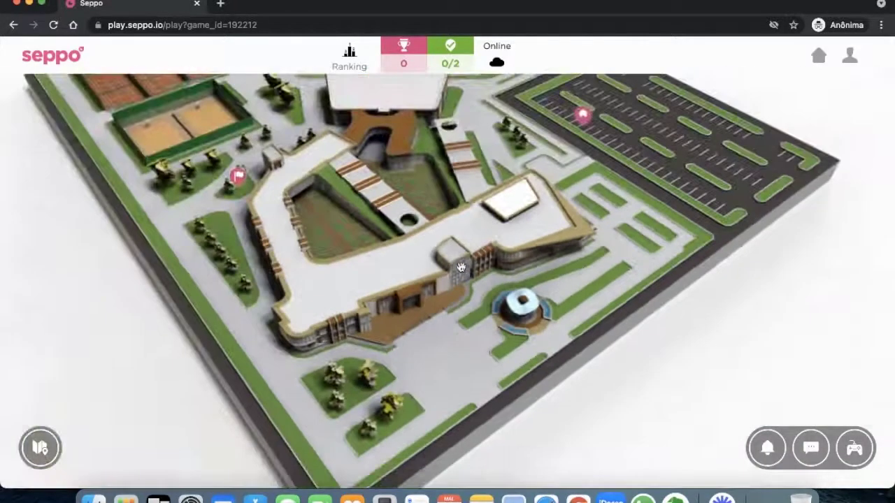
scroll(461, 268, up, 2)
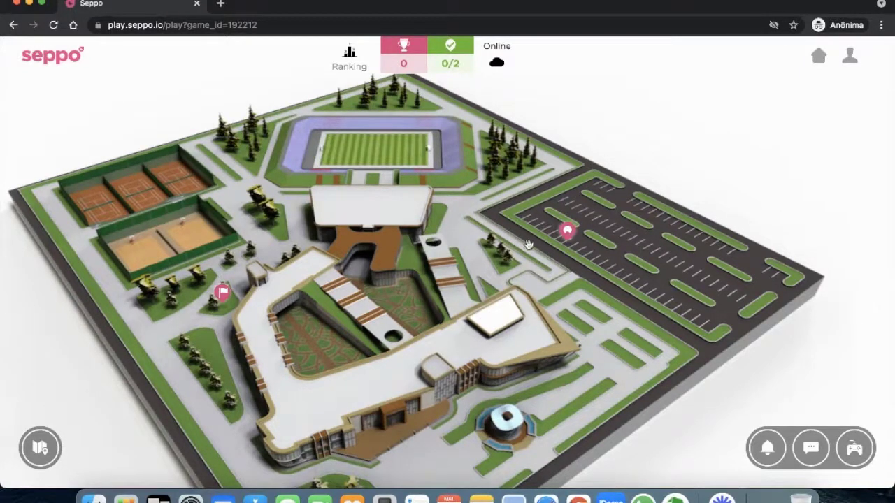
click(567, 231)
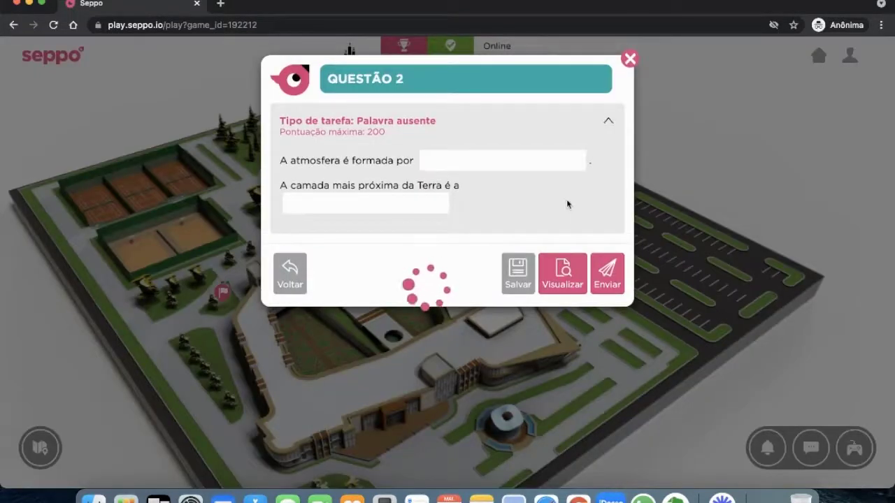
click(451, 162)
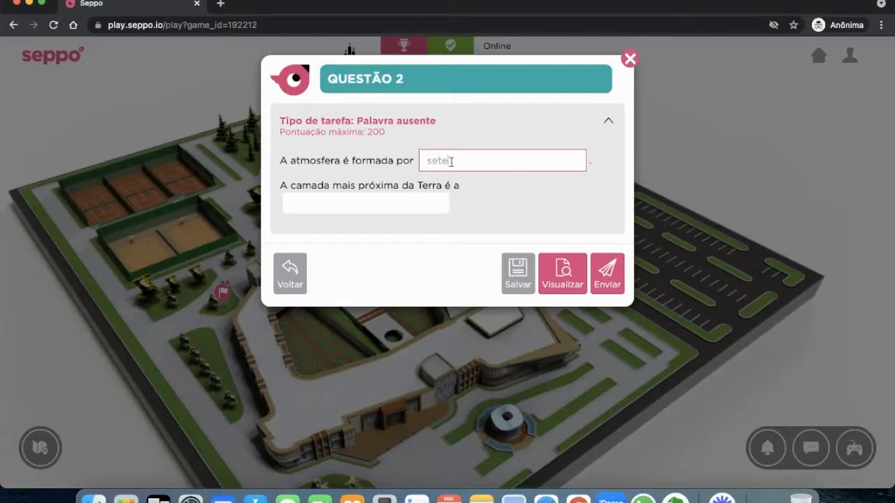
text(sete camadas)
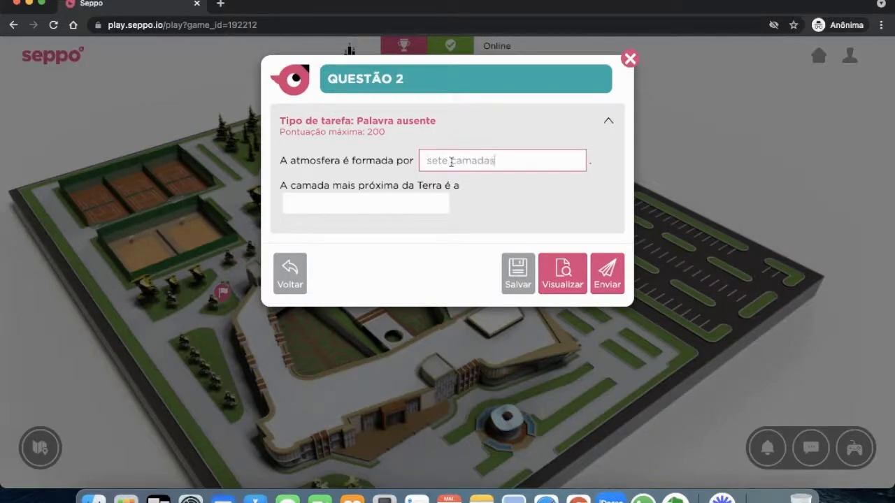
click(374, 210)
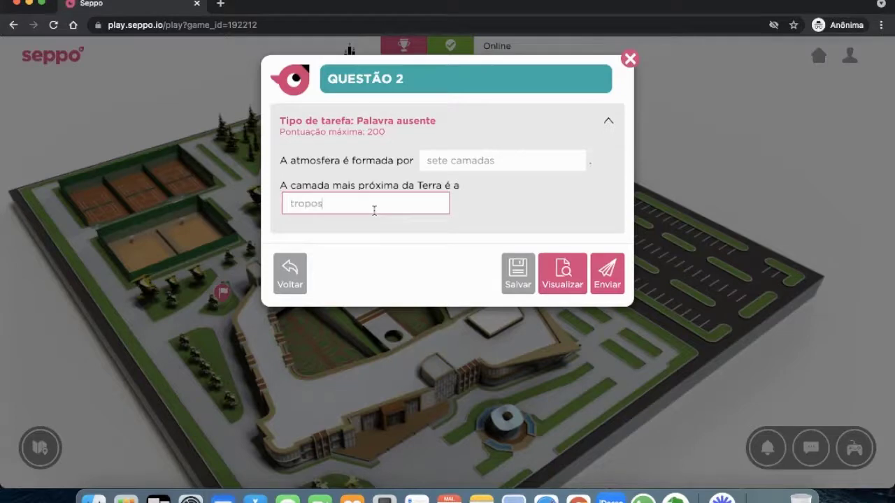
click(608, 285)
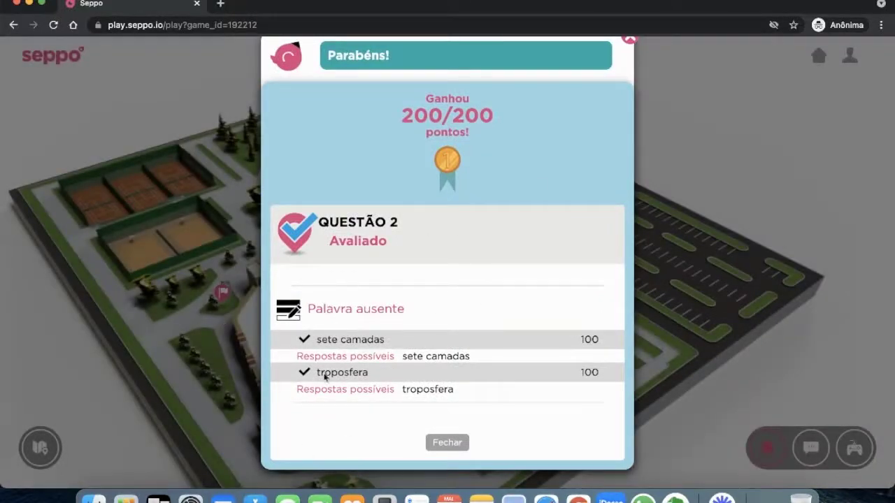
click(440, 441)
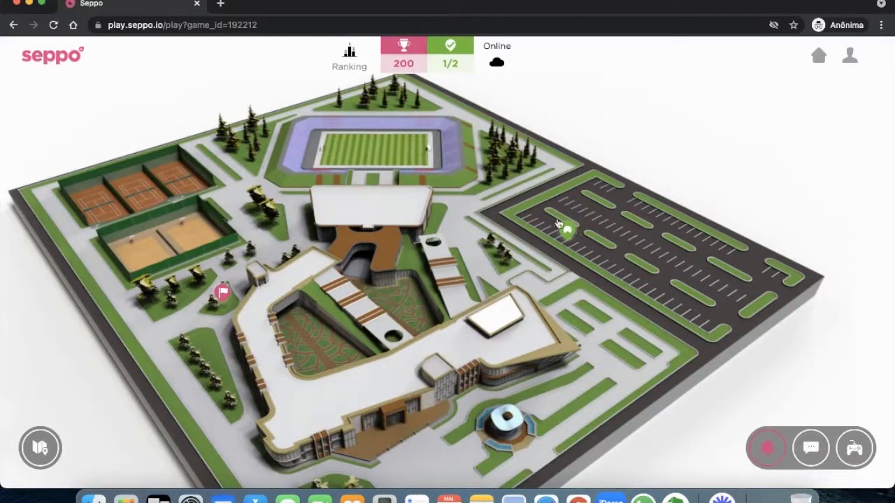
drag(575, 235, 604, 218)
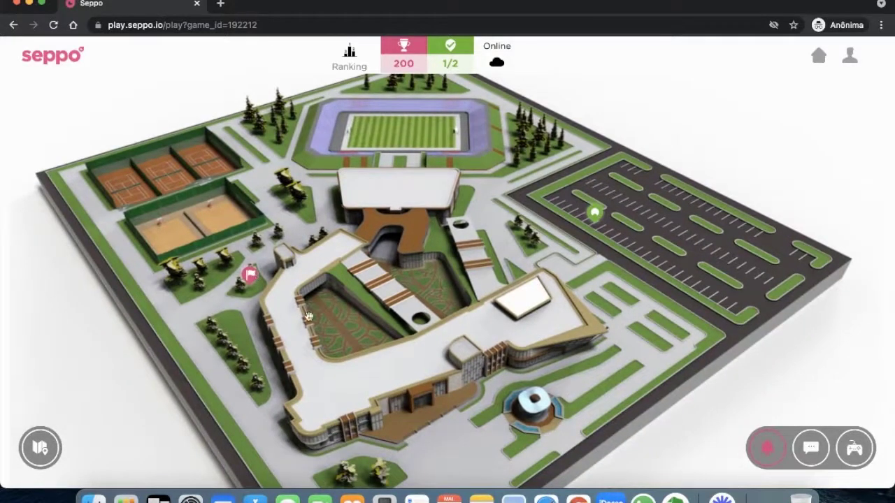
Reveal the clue of QUESTÃO 1 beside the school building and unlock the task with the three-digit code that answers it
click(250, 275)
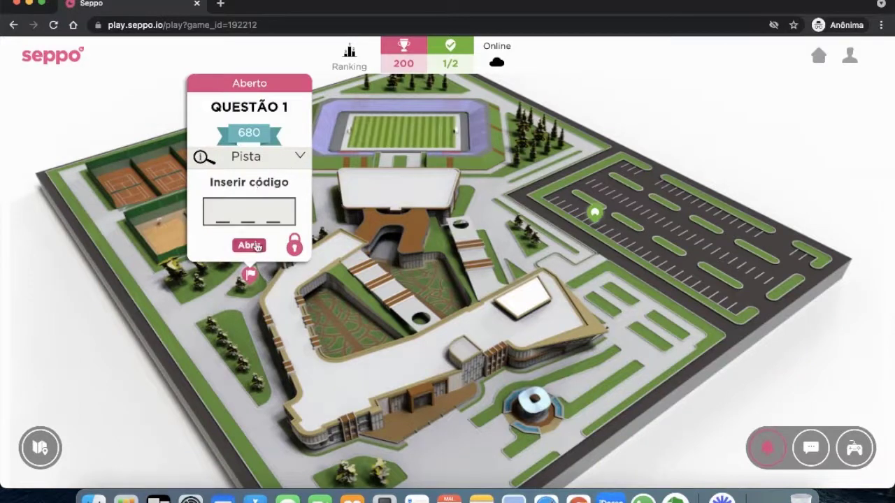
click(242, 158)
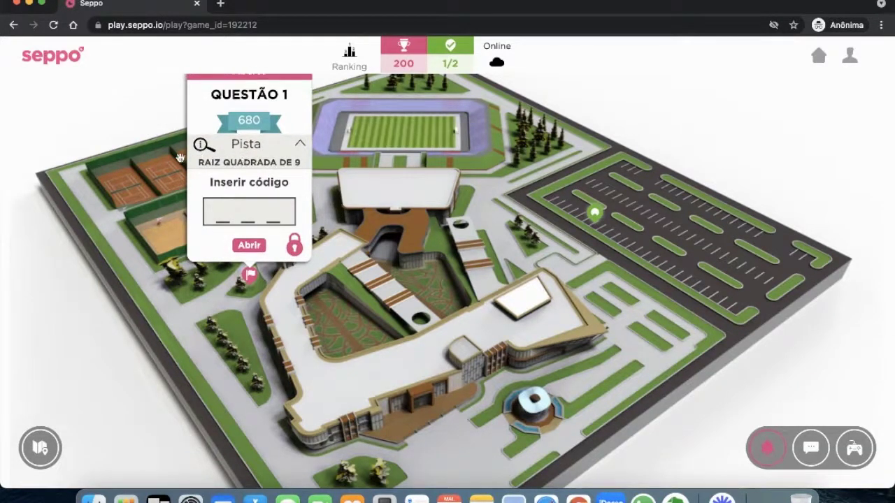
click(224, 219)
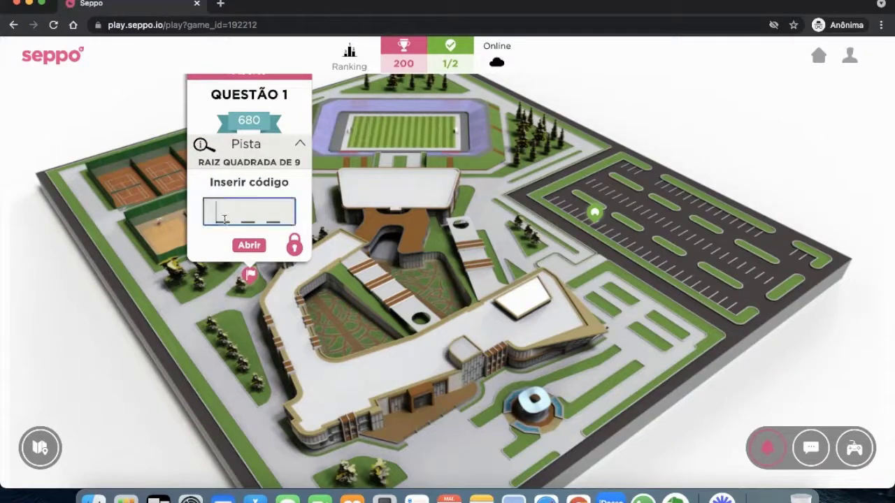
text(003)
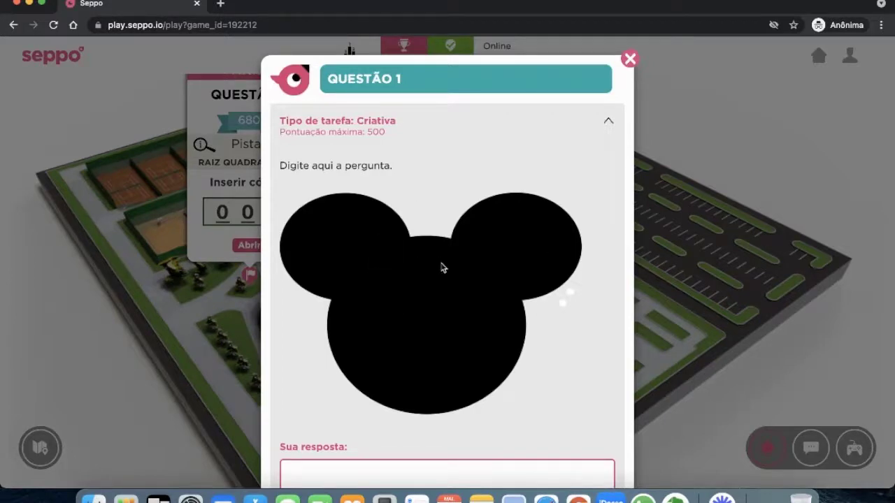
Look over the creative question of QUESTÃO 1 and answer it with "Respsota"
scroll(442, 267, down, 3)
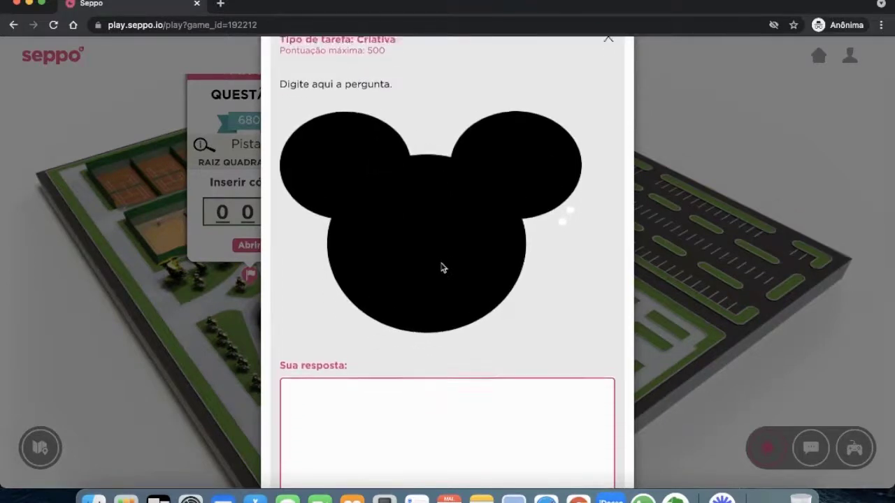
scroll(442, 267, up, 2)
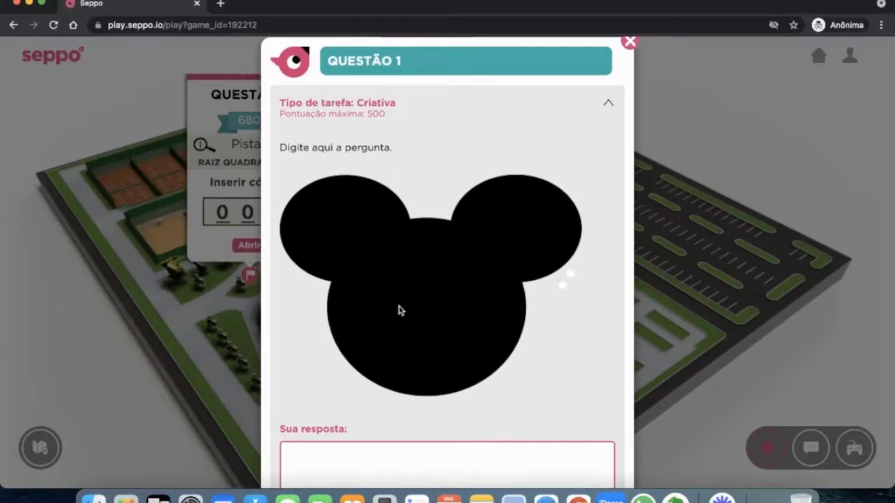
scroll(400, 310, down, 5)
click(428, 354)
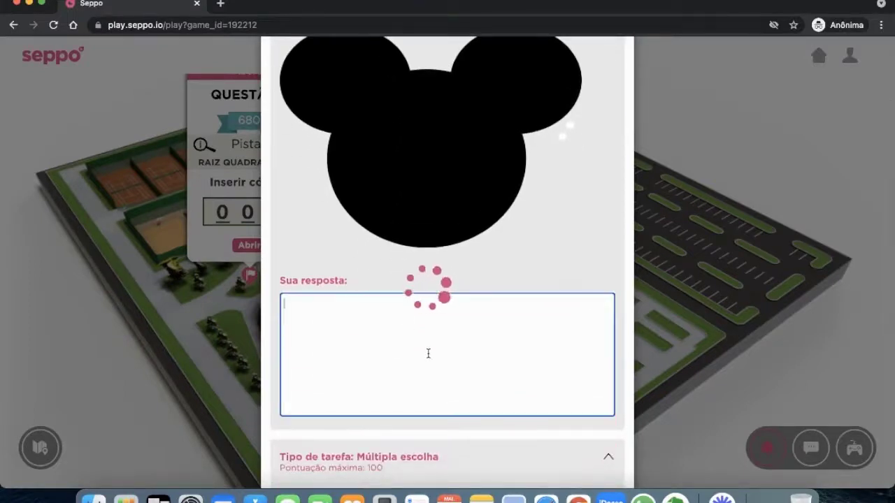
text(Respsota)
Choose answer a) in the multiple-choice question, select both "a) R$13,50" and "Continuar trilha" in the Caixa de seleção question, and send the task
scroll(429, 354, down, 5)
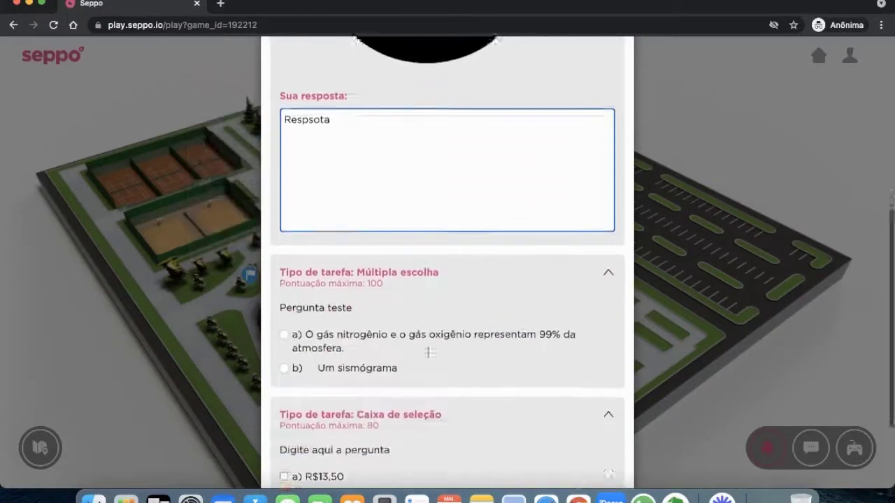
scroll(428, 354, down, 3)
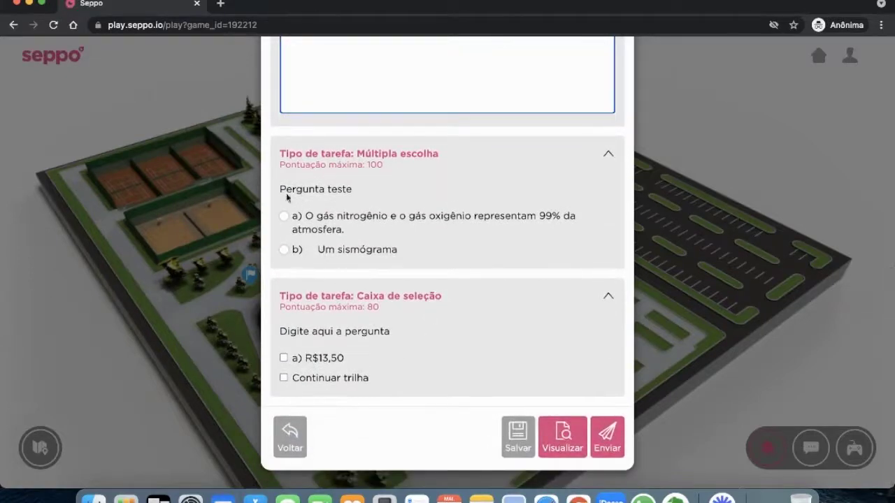
click(283, 217)
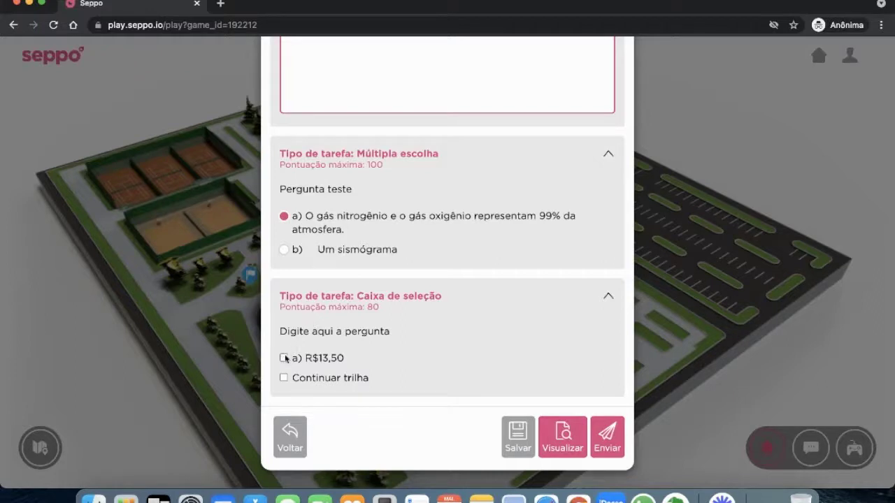
click(283, 358)
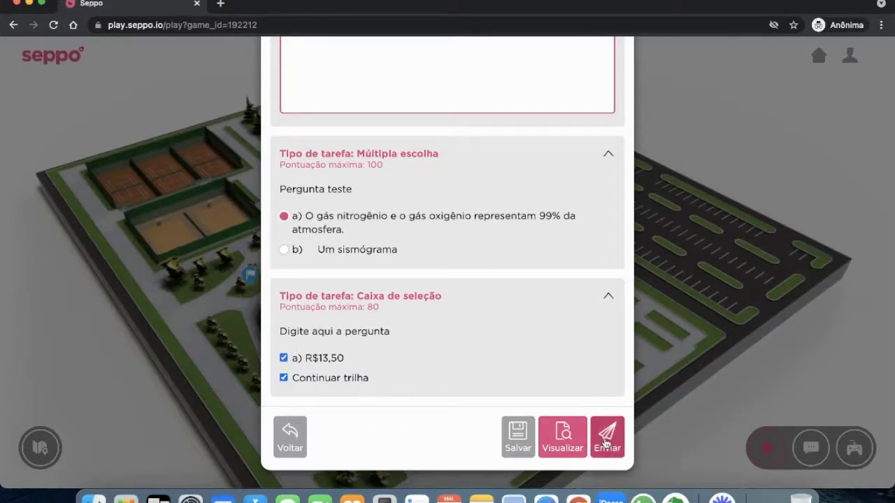
click(606, 441)
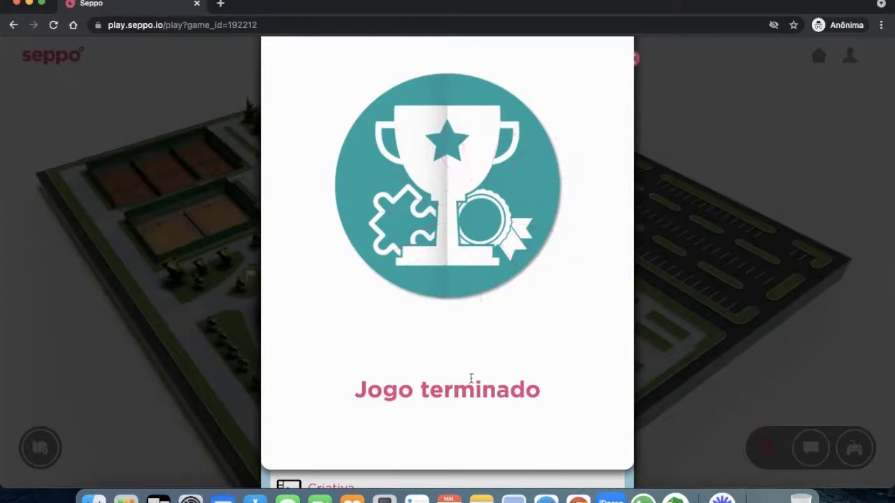
Look over the end-of-game message, then close it and the evaluation of QUESTÃO 1
scroll(471, 378, up, 2)
scroll(471, 378, up, 3)
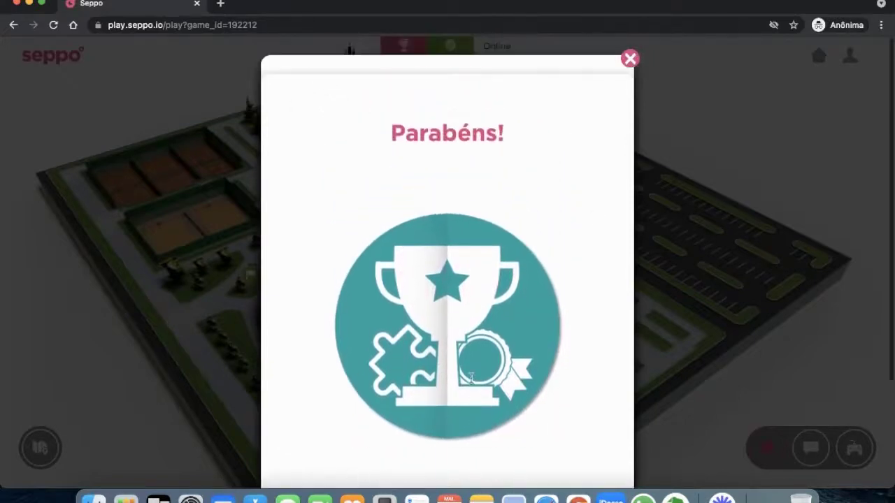
scroll(471, 380, down, 5)
scroll(473, 383, up, 5)
scroll(471, 382, down, 5)
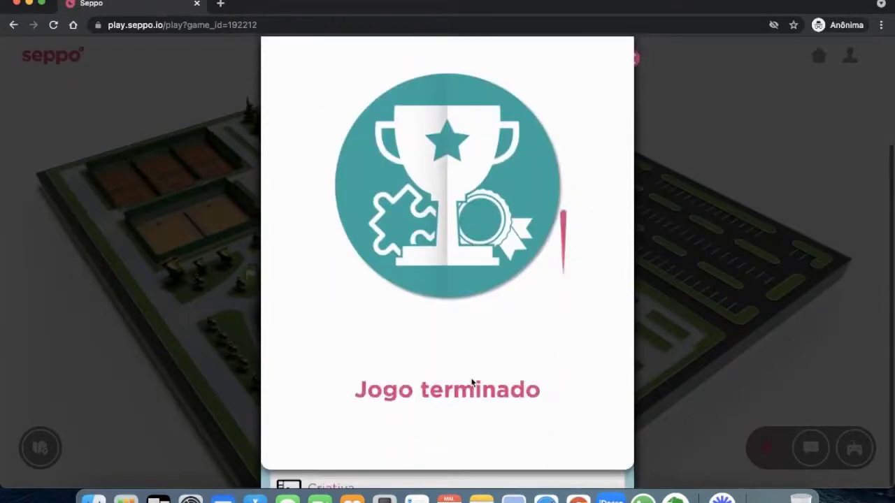
scroll(471, 382, up, 5)
click(629, 61)
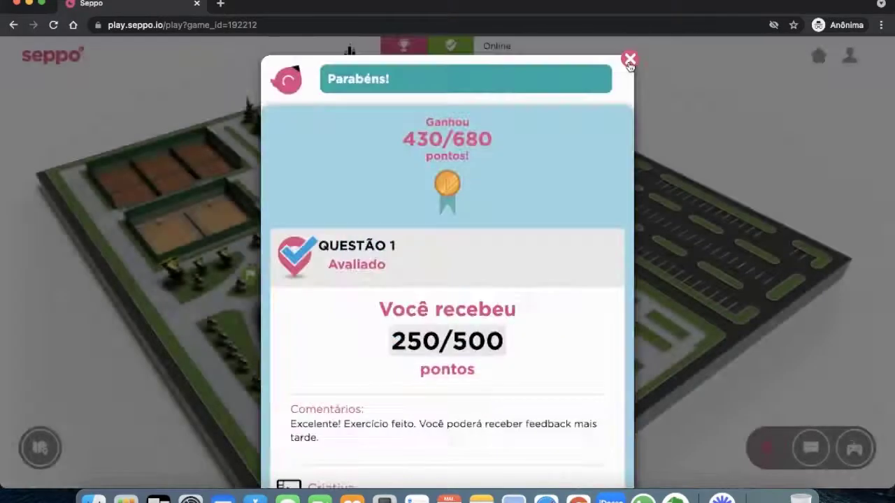
click(629, 60)
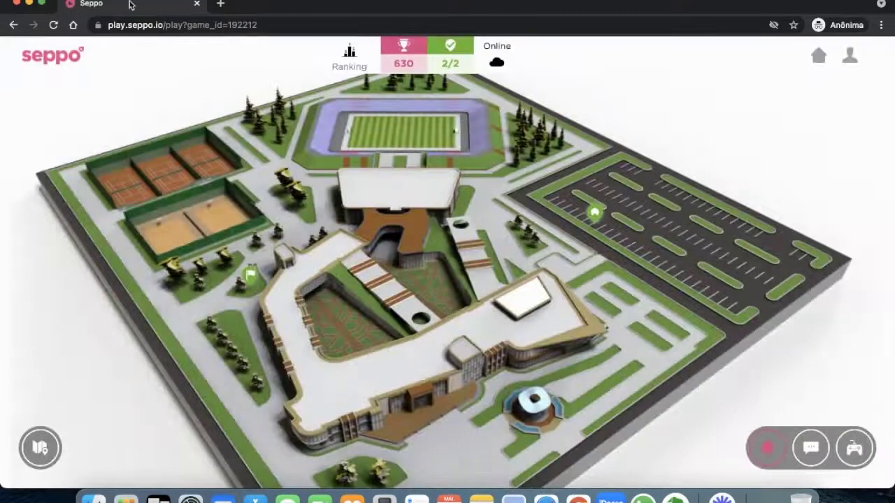
Close the private player window and the Teste game's PIN page, and bring the whole Brazil map game into view
click(198, 5)
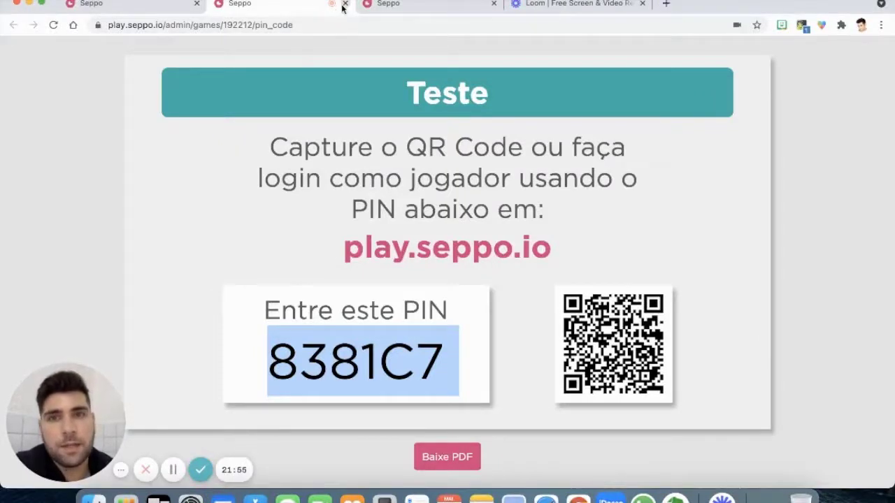
click(344, 5)
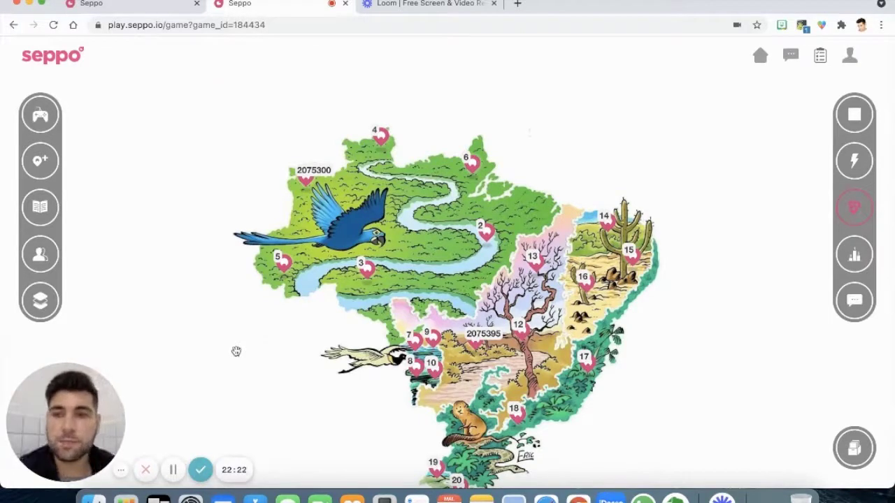
drag(236, 351, 231, 318)
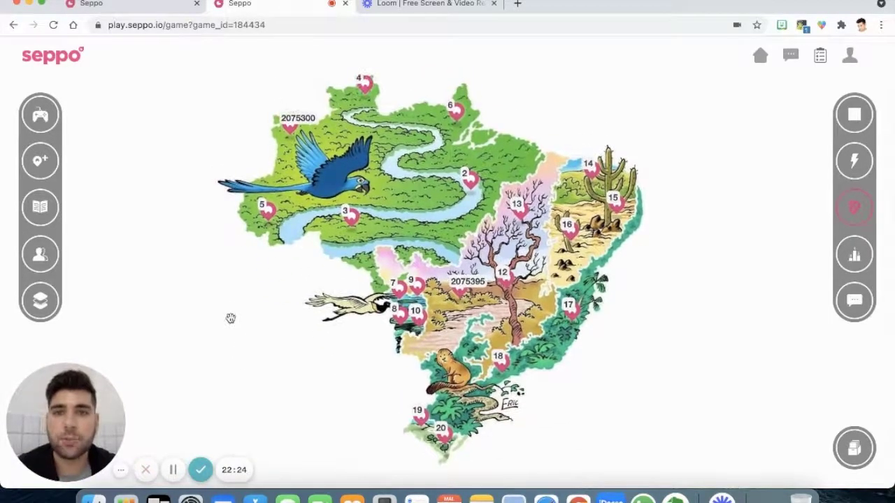